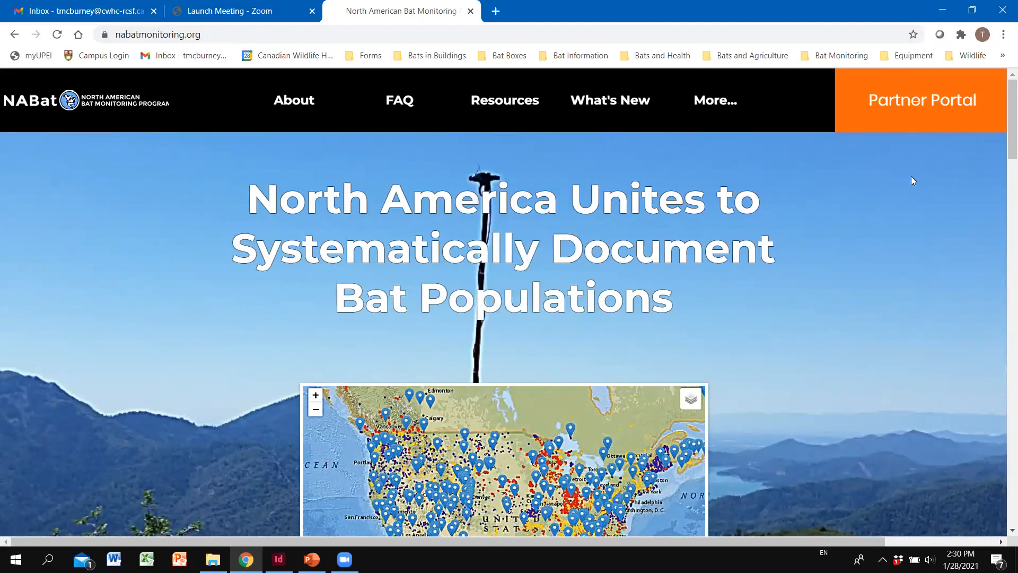
Step: Log in to NABat through the Partner Portal with the saved ScienceBase credentials
{"action": "left_click", "coordinate": [936, 112]}
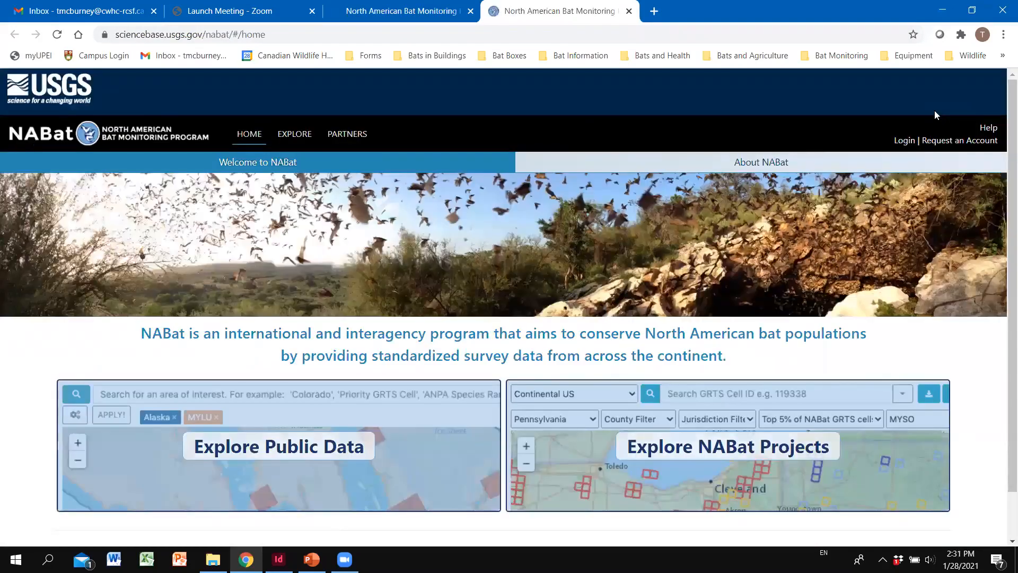
{"action": "left_click", "coordinate": [939, 147]}
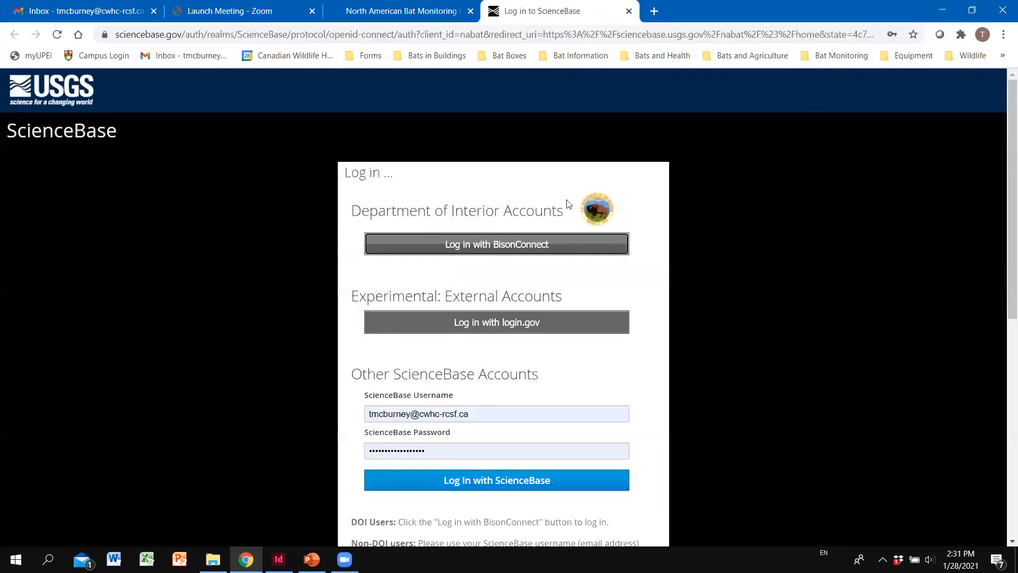
{"action": "scroll", "coordinate": [750, 240], "scroll_direction": "down", "scroll_amount": 3}
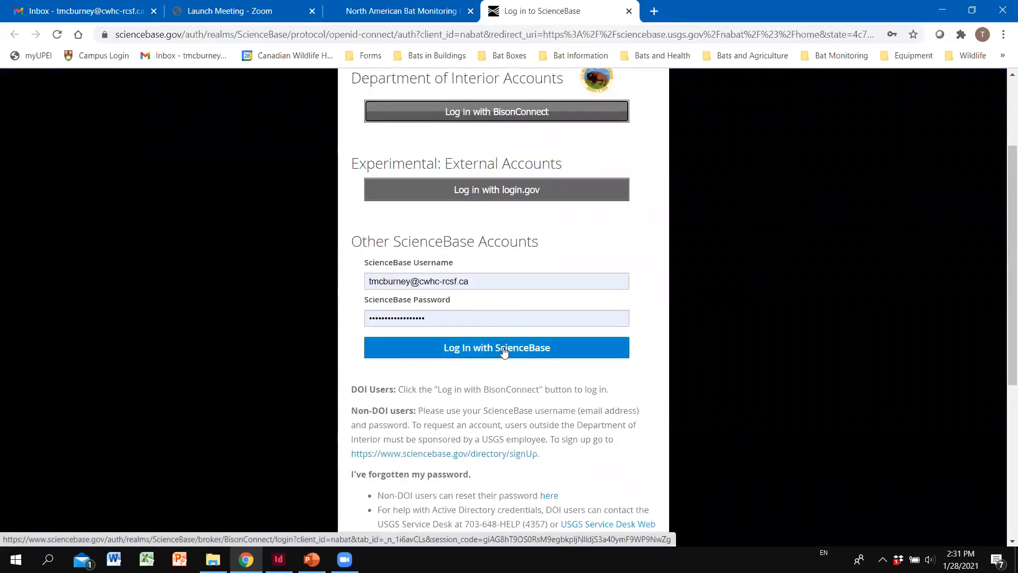
{"action": "left_click", "coordinate": [503, 350]}
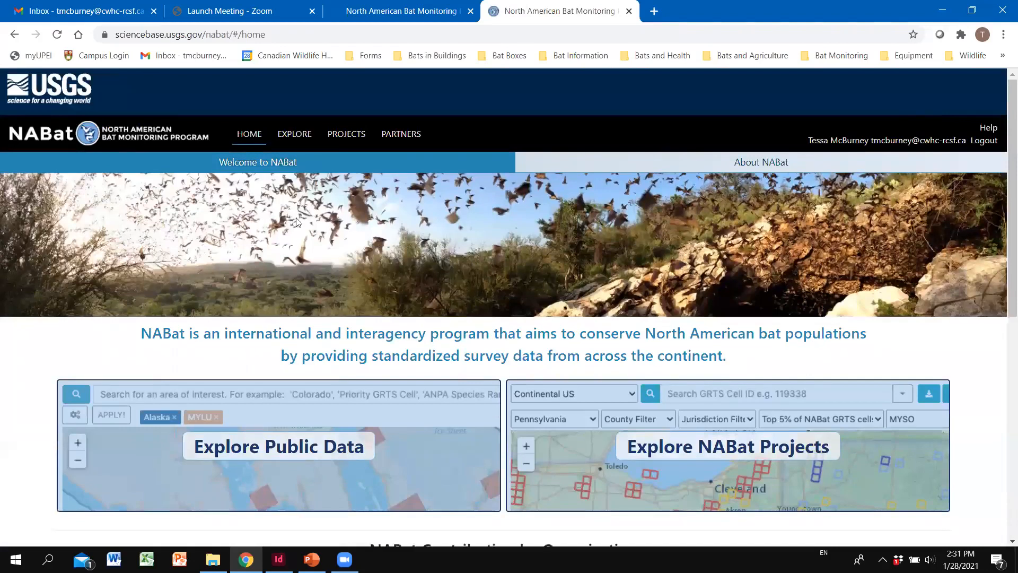
Step: Open the CWHC NABat PEI project from the Projects list and review its page
{"action": "left_click", "coordinate": [349, 137]}
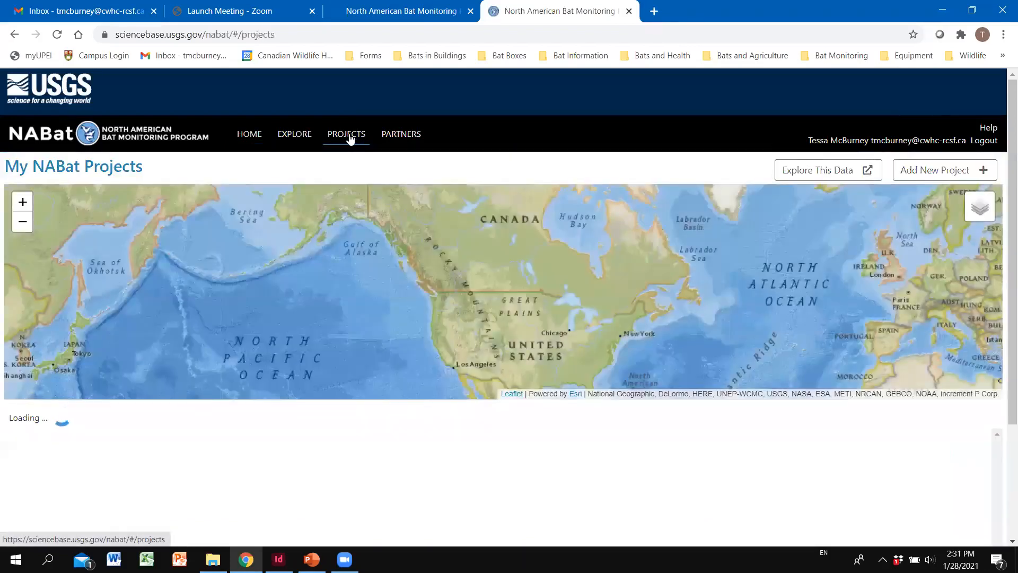
{"action": "scroll", "coordinate": [177, 191], "scroll_direction": "down", "scroll_amount": 1}
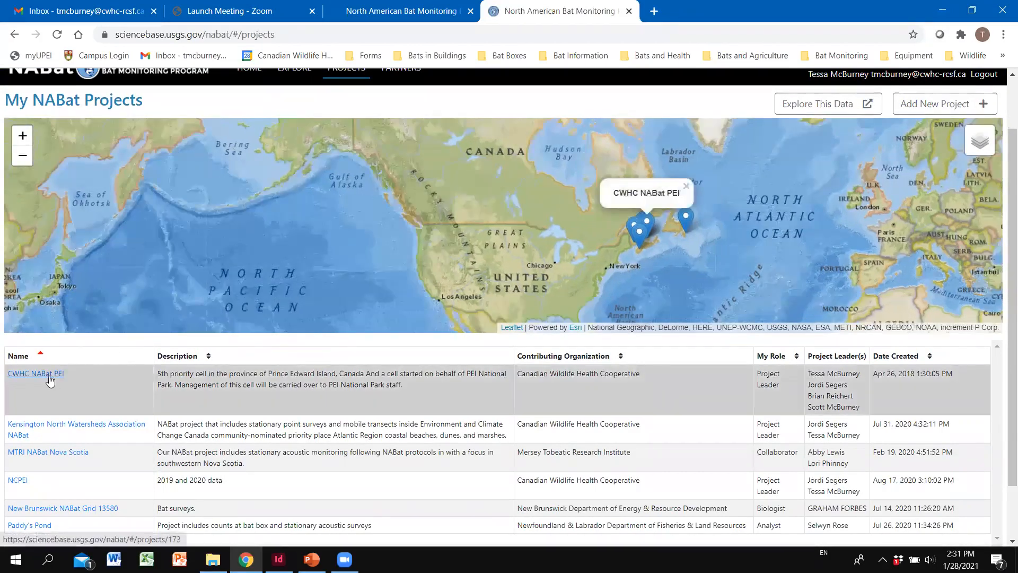
{"action": "left_click", "coordinate": [48, 374]}
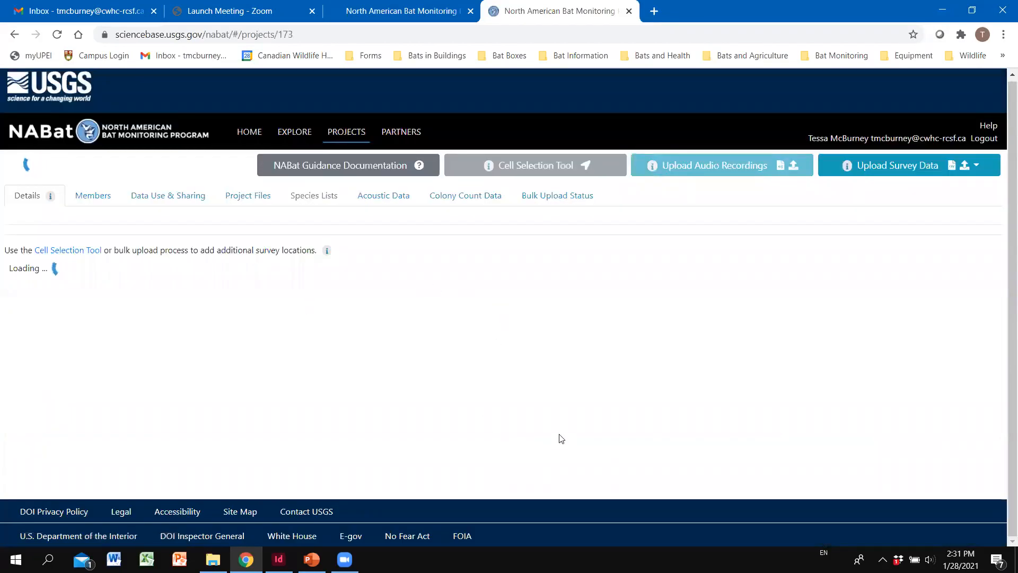
{"action": "scroll", "coordinate": [663, 419], "scroll_direction": "down", "scroll_amount": 1}
{"action": "scroll", "coordinate": [783, 403], "scroll_direction": "up", "scroll_amount": 1}
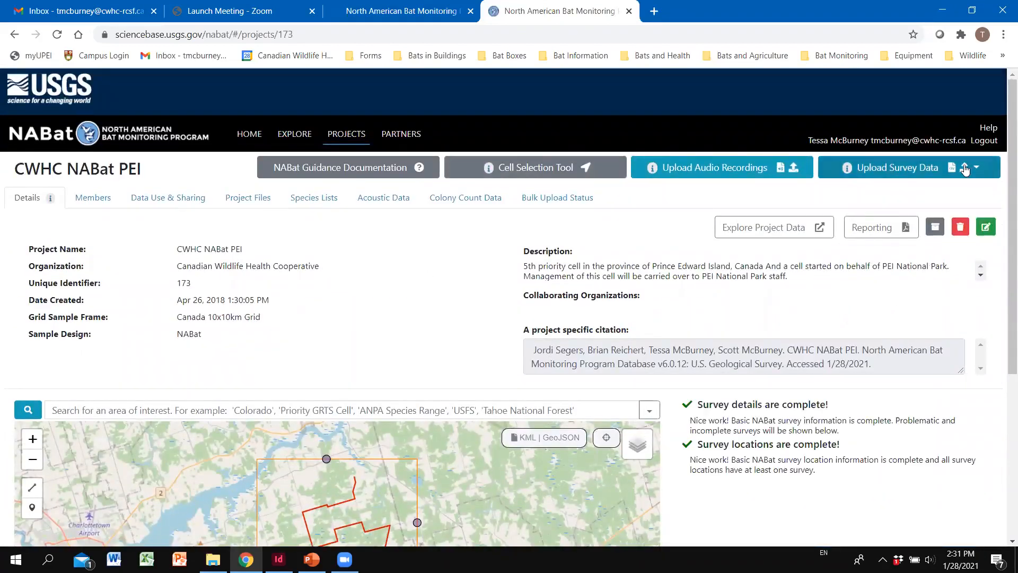
Step: Download the Full Metadata emergence count template and open Bulk_Emergence_Count_Full_Template.csv
{"action": "left_click", "coordinate": [922, 171]}
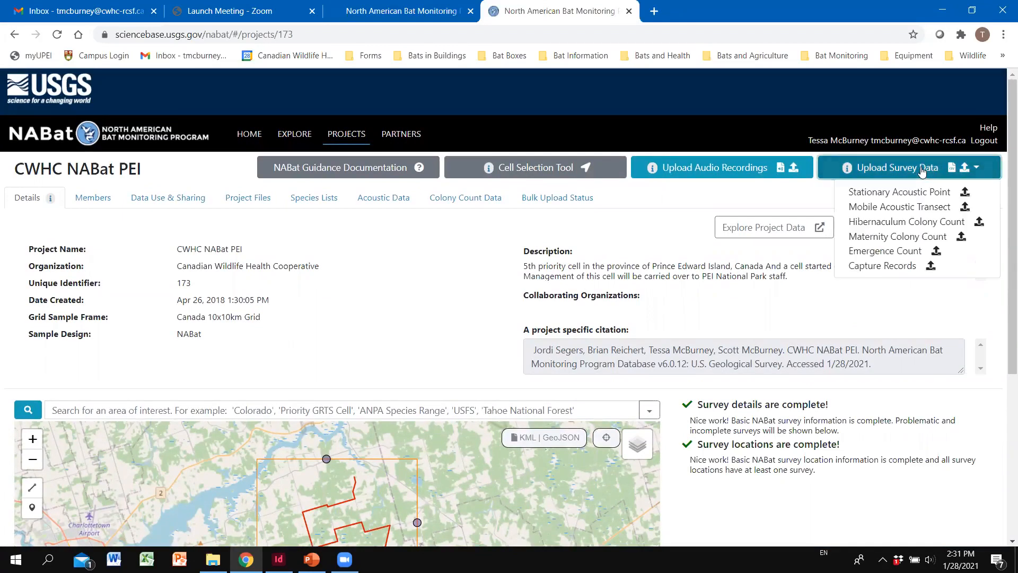
{"action": "left_click", "coordinate": [909, 253]}
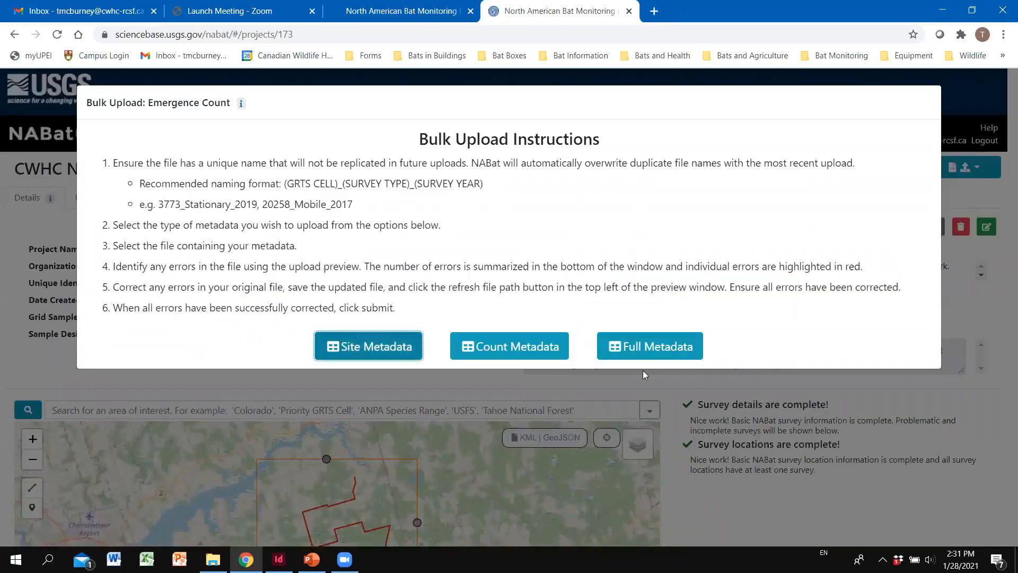
{"action": "left_click", "coordinate": [668, 353]}
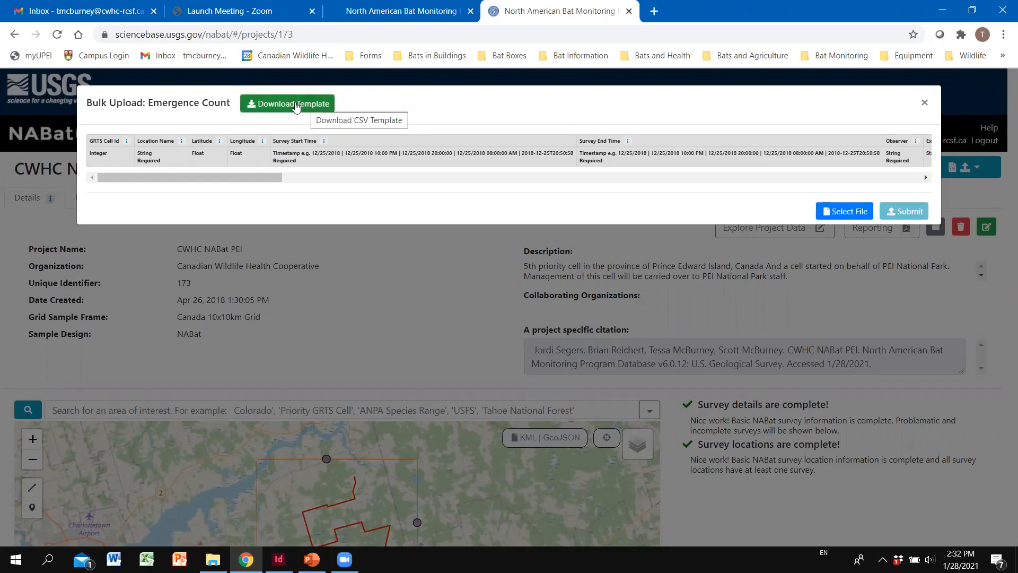
{"action": "left_click", "coordinate": [296, 106]}
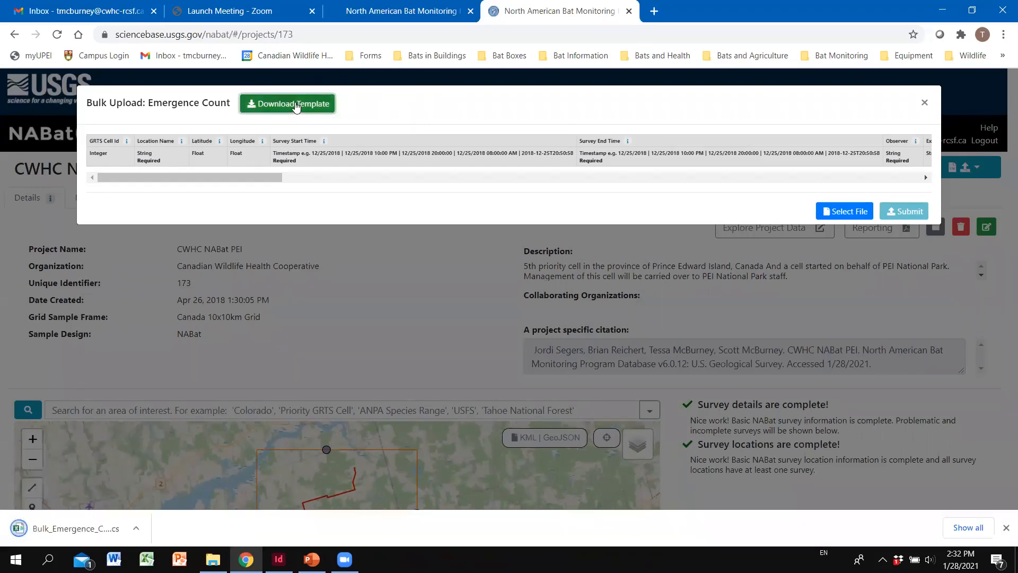
{"action": "left_click", "coordinate": [86, 530]}
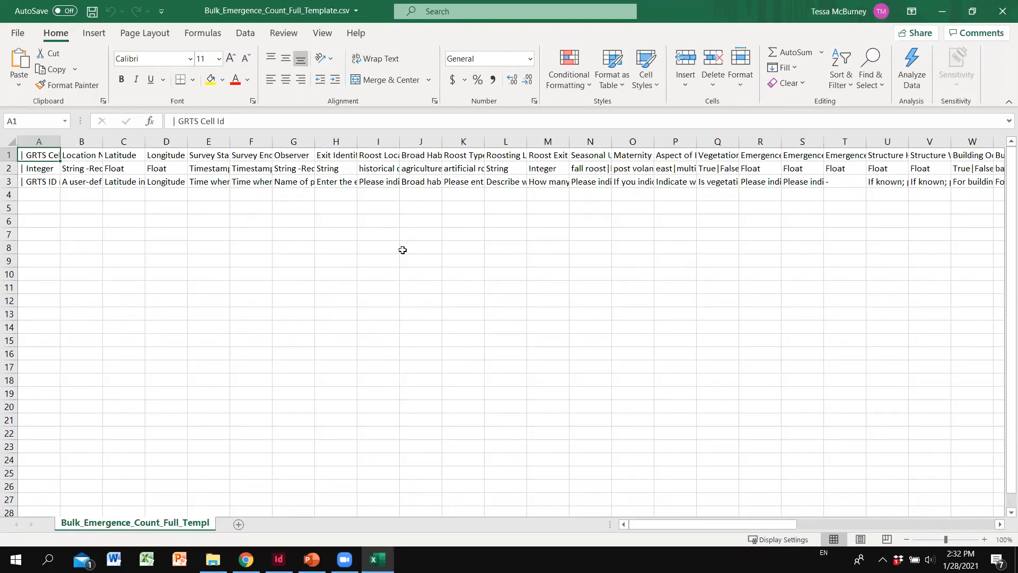
Step: Bring up Save As for the template in Downloads, then close Excel
{"action": "left_click", "coordinate": [22, 34]}
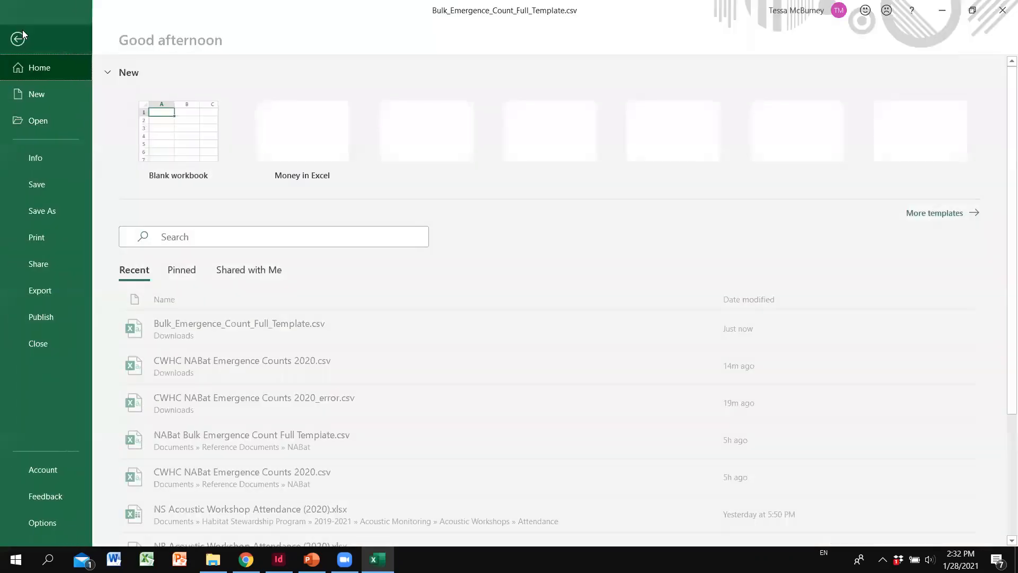
{"action": "left_click", "coordinate": [53, 212]}
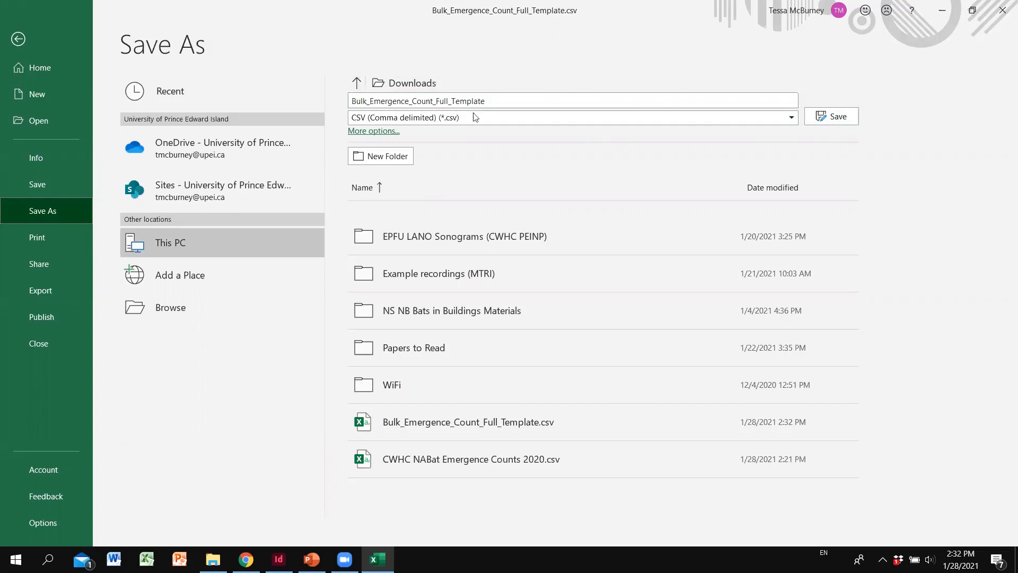
{"action": "left_click", "coordinate": [451, 101]}
{"action": "left_click", "coordinate": [1003, 10]}
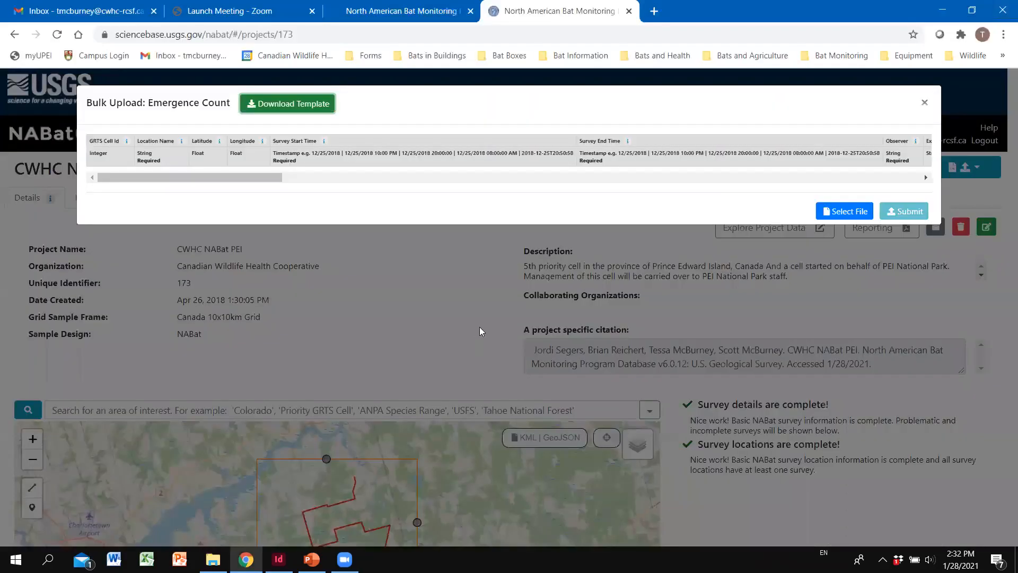
Step: Close the upload dialog and open CWHC NABat Emergence Counts 2020.csv from Downloads
{"action": "left_click", "coordinate": [418, 325]}
{"action": "left_click", "coordinate": [212, 559]}
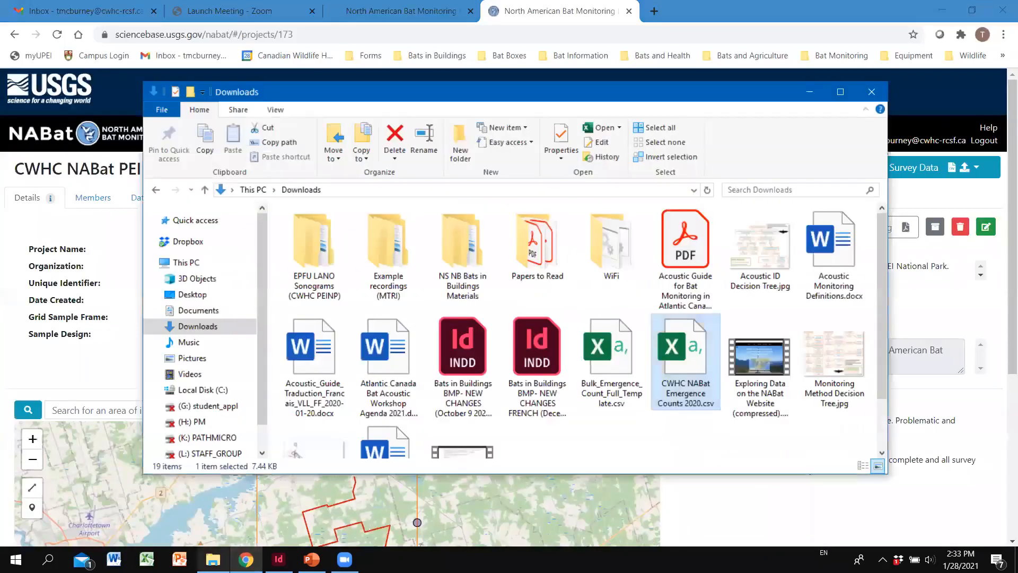
{"action": "scroll", "coordinate": [690, 345], "scroll_direction": "down", "scroll_amount": 2}
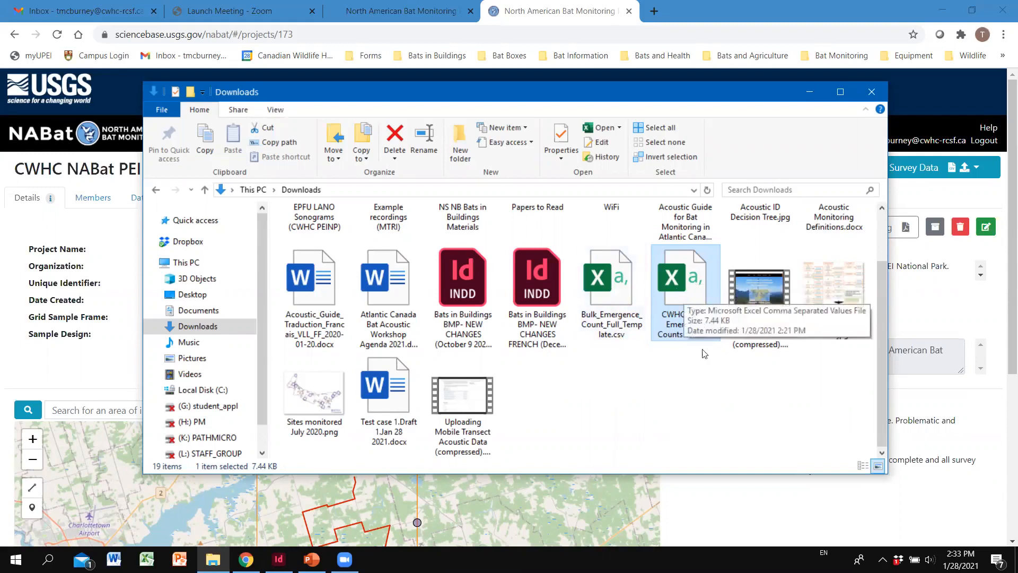
{"action": "double_click", "coordinate": [686, 278]}
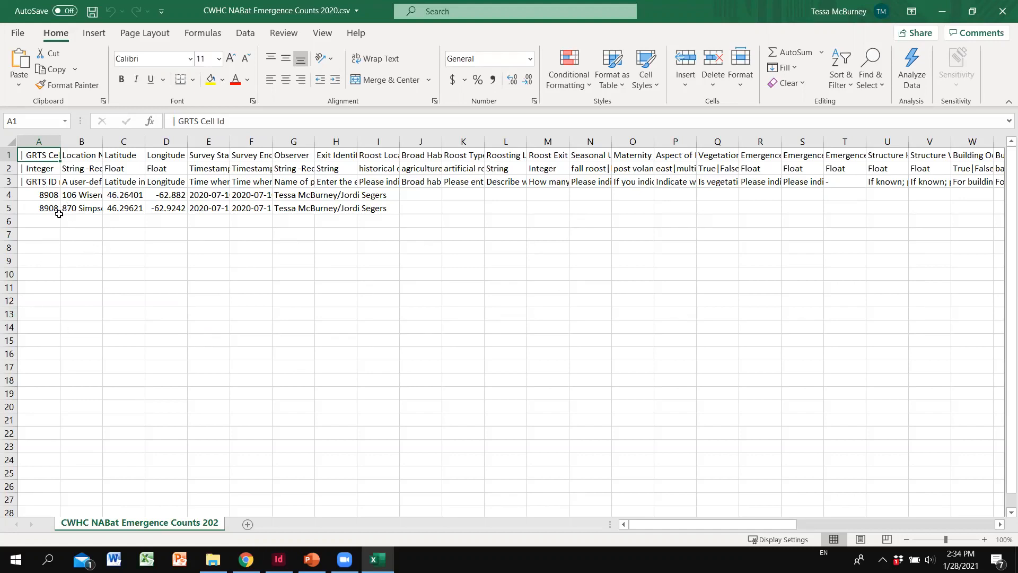
Step: Auto-fit column A to its longest entry, then return to the NABat project page
{"action": "double_click", "coordinate": [61, 141]}
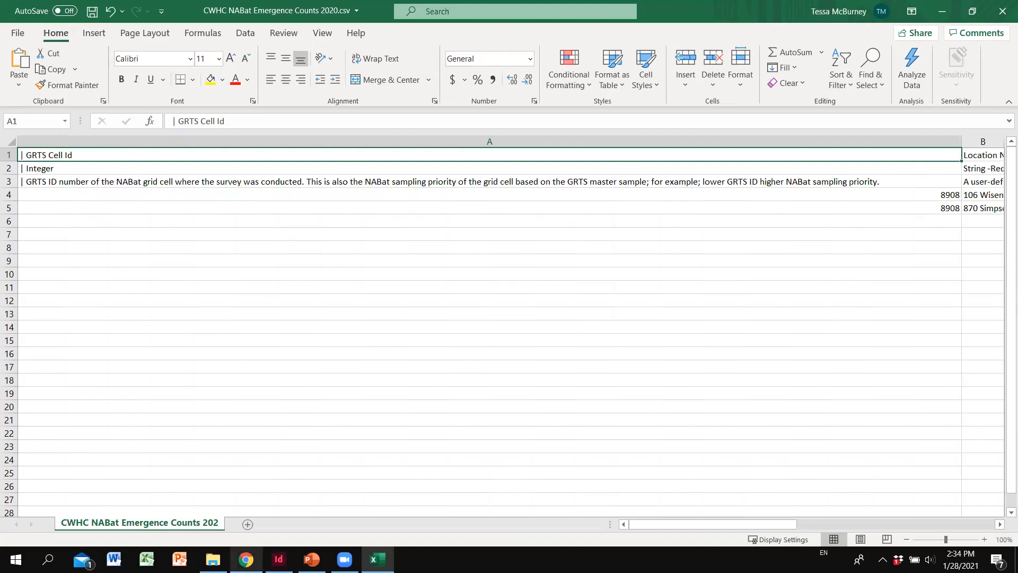
{"action": "left_click", "coordinate": [246, 560]}
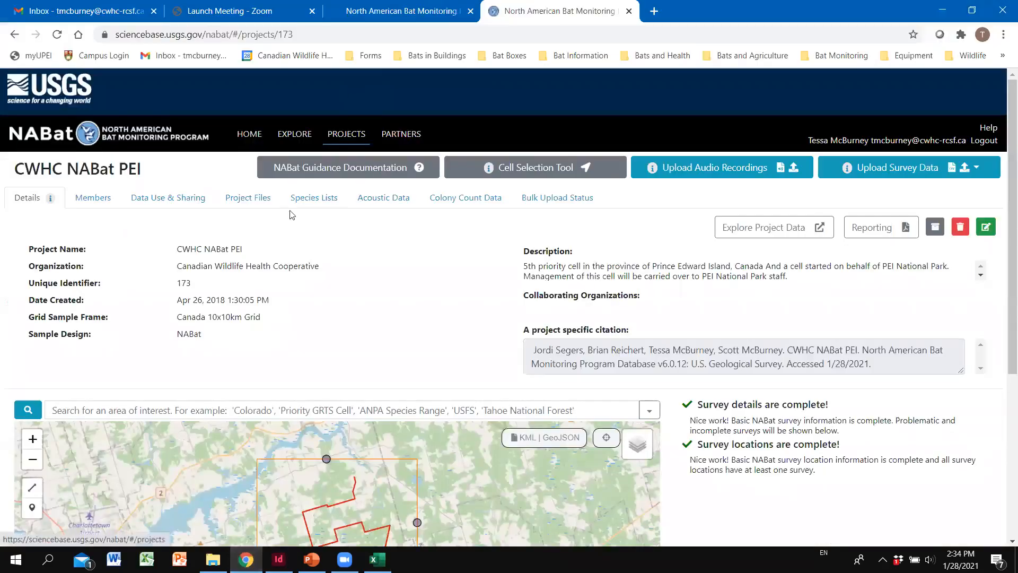
Step: Confirm the project's only survey location is GRTS cell 8908, then return to the spreadsheet
{"action": "scroll", "coordinate": [202, 201], "scroll_direction": "down", "scroll_amount": 1}
{"action": "scroll", "coordinate": [180, 180], "scroll_direction": "down", "scroll_amount": 5}
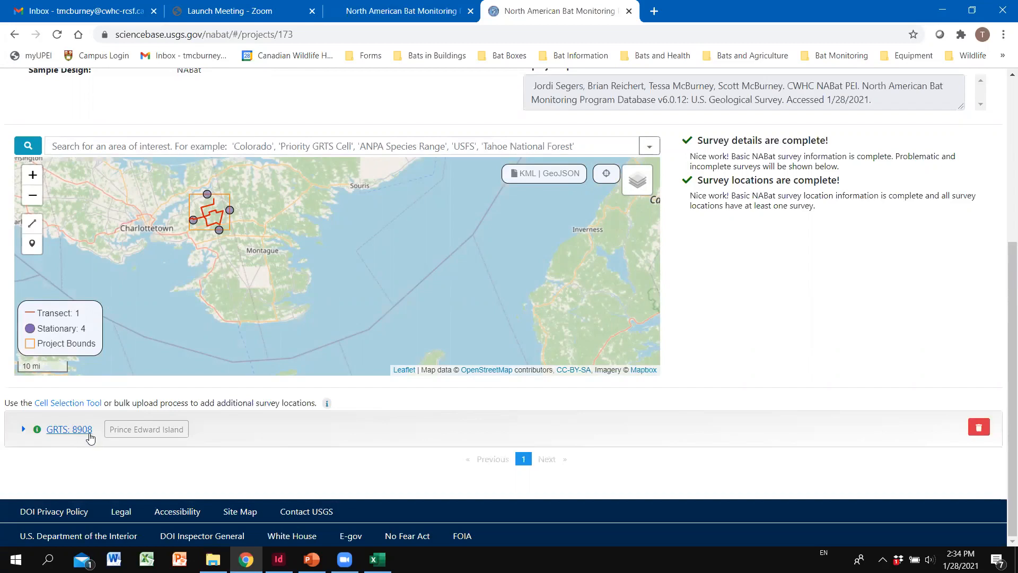
{"action": "left_click", "coordinate": [378, 560]}
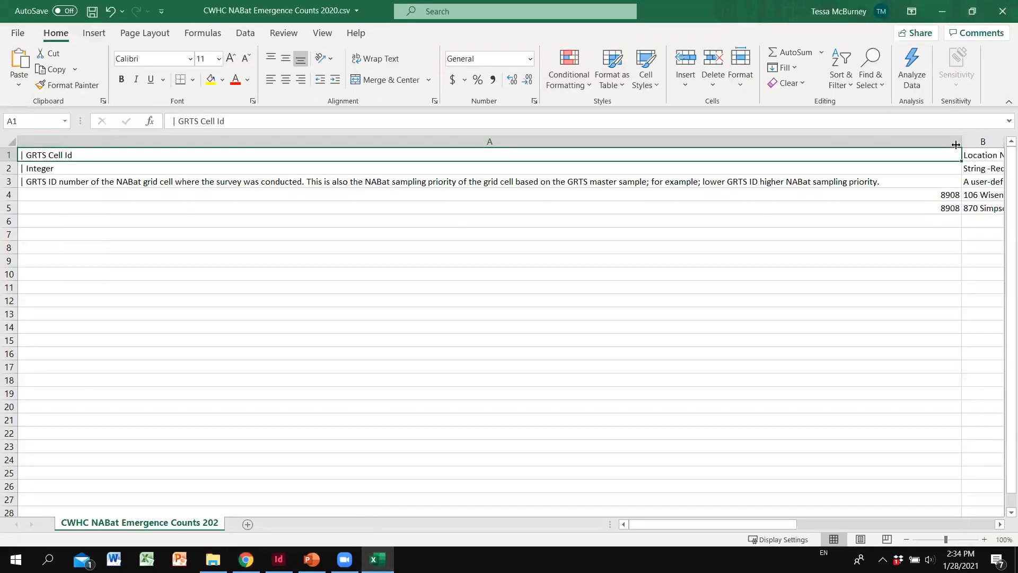
Step: Narrow column A to bring Location, Latitude, Longitude and survey time columns into view
{"action": "left_click_drag", "start_coordinate": [961, 145], "coordinate": [423, 158]}
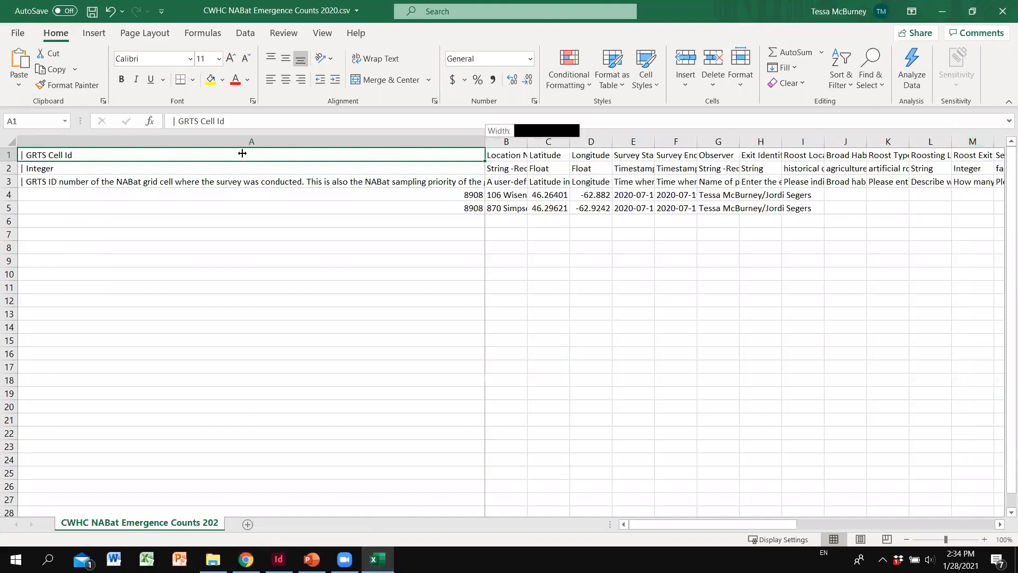
{"action": "left_click_drag", "start_coordinate": [242, 153], "coordinate": [407, 141]}
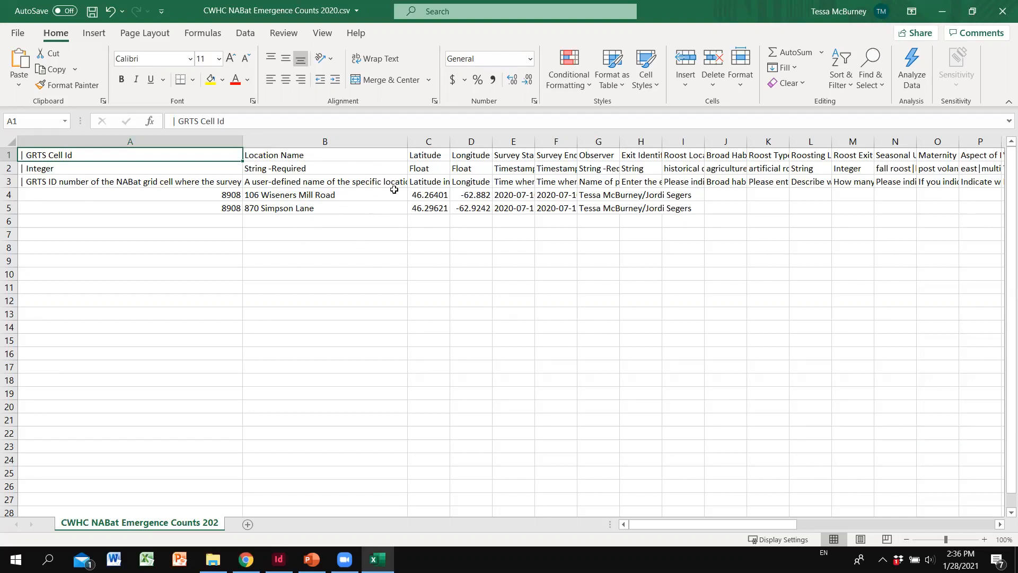
Step: Widen the Latitude, Longitude and Survey Start Time columns to show full values
{"action": "left_click_drag", "start_coordinate": [448, 142], "coordinate": [480, 142]}
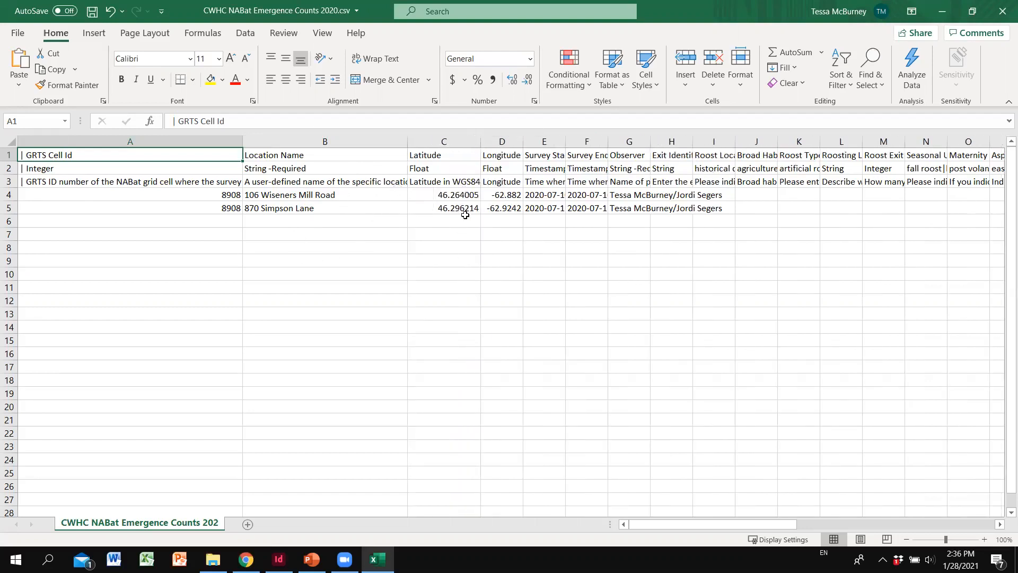
{"action": "left_click_drag", "start_coordinate": [524, 139], "coordinate": [561, 139]}
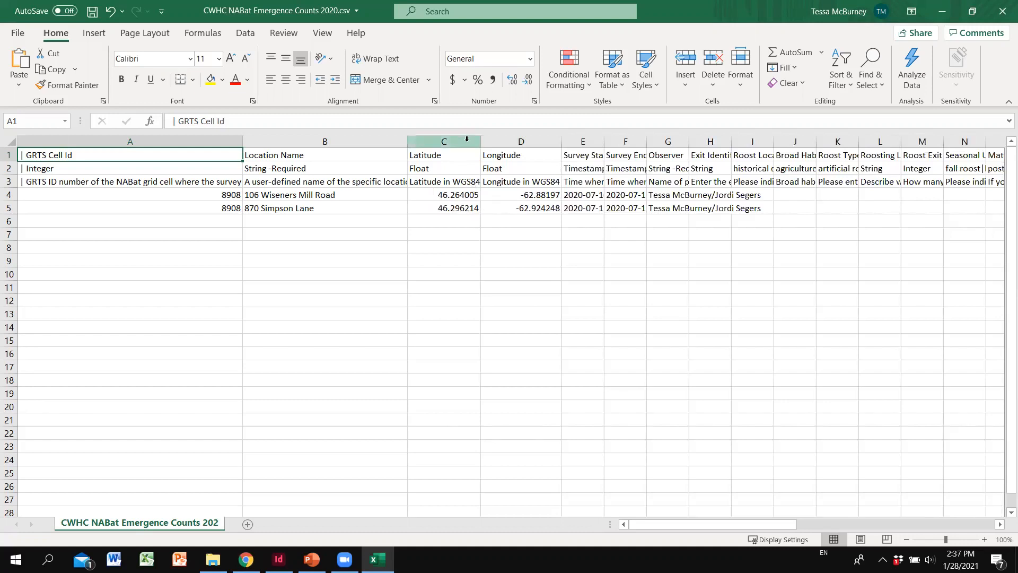
{"action": "left_click_drag", "start_coordinate": [481, 142], "coordinate": [553, 137]}
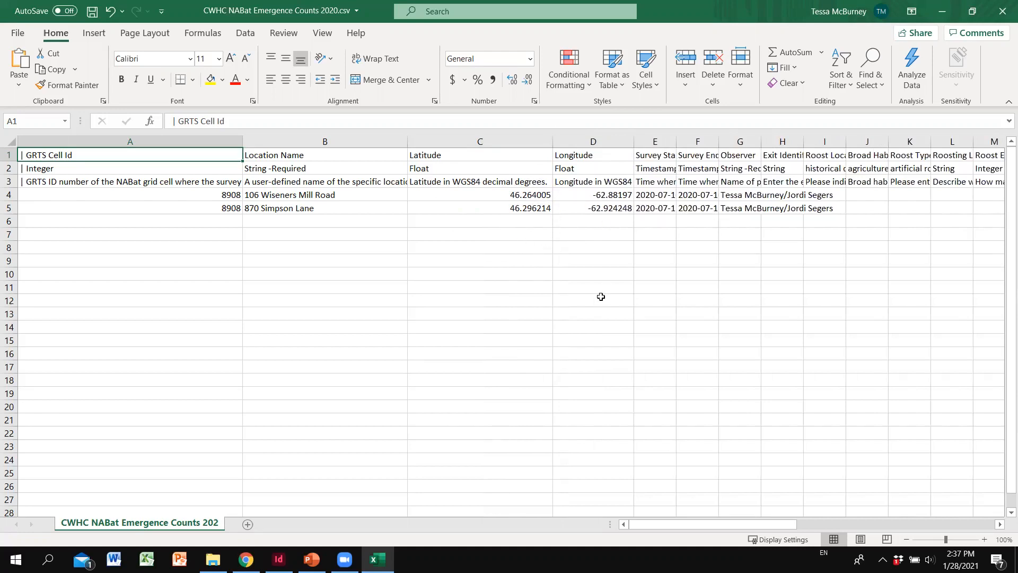
{"action": "left_click_drag", "start_coordinate": [677, 141], "coordinate": [823, 141]}
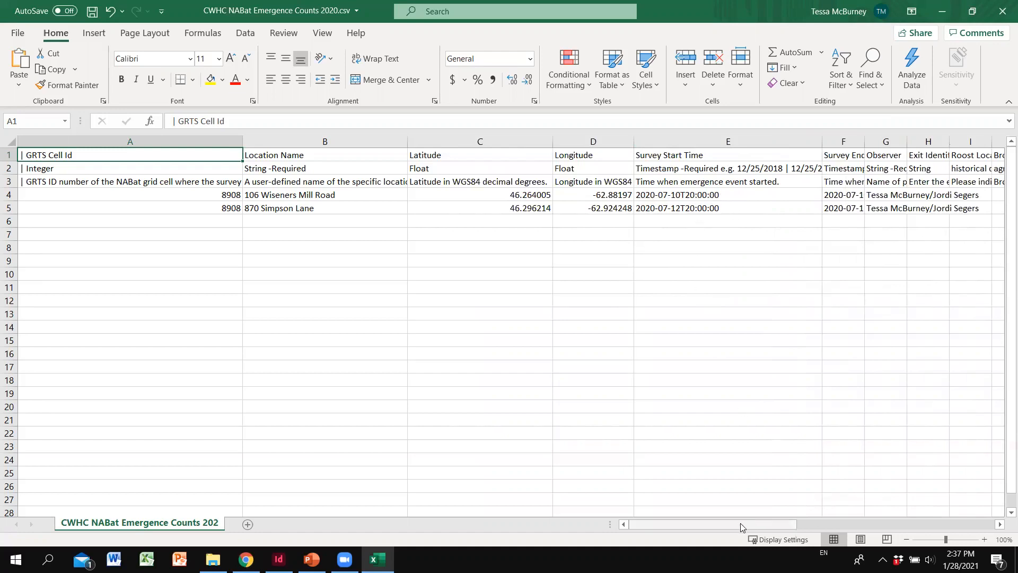
Step: Widen column F so Survey End Times like 2020-07-12T22:00:00 show in full
{"action": "left_click_drag", "start_coordinate": [741, 523], "coordinate": [748, 523]}
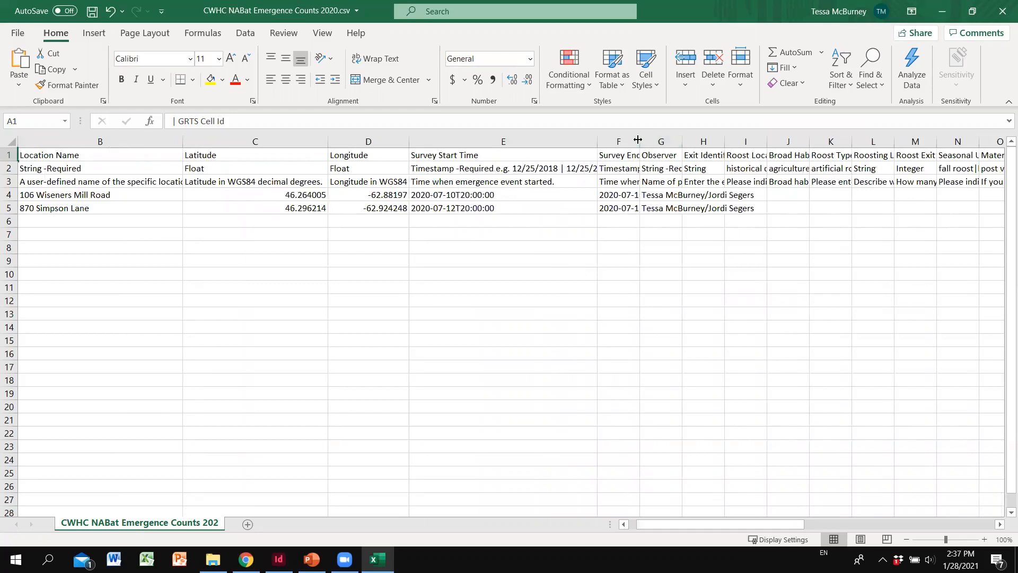
{"action": "left_click_drag", "start_coordinate": [640, 141], "coordinate": [770, 141]}
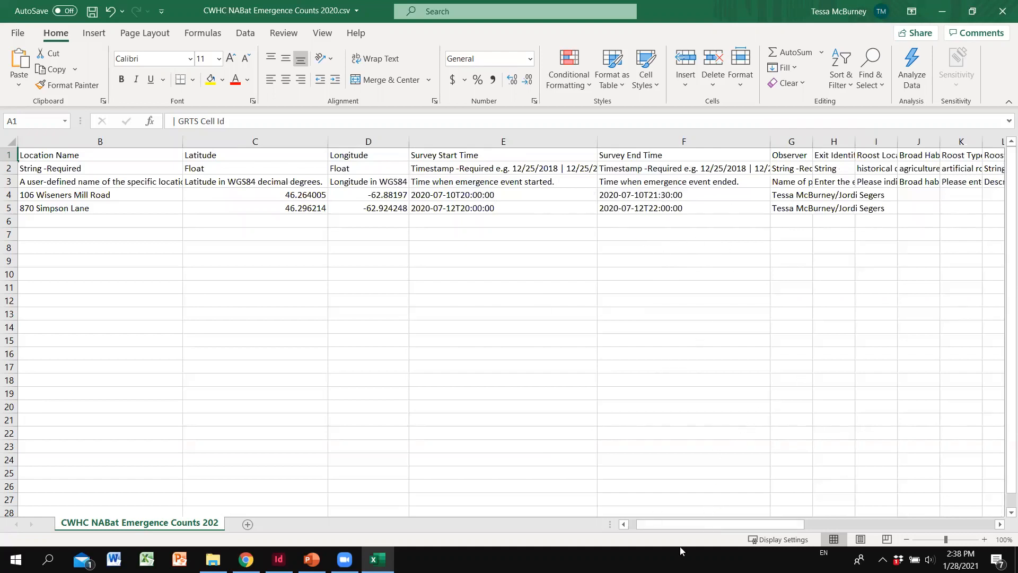
{"action": "left_click_drag", "start_coordinate": [704, 523], "coordinate": [704, 523]}
{"action": "mouse_move", "coordinate": [678, 522]}
{"action": "left_mouse_down"}
{"action": "mouse_move", "coordinate": [710, 523]}
{"action": "mouse_move", "coordinate": [681, 522]}
{"action": "left_mouse_up"}
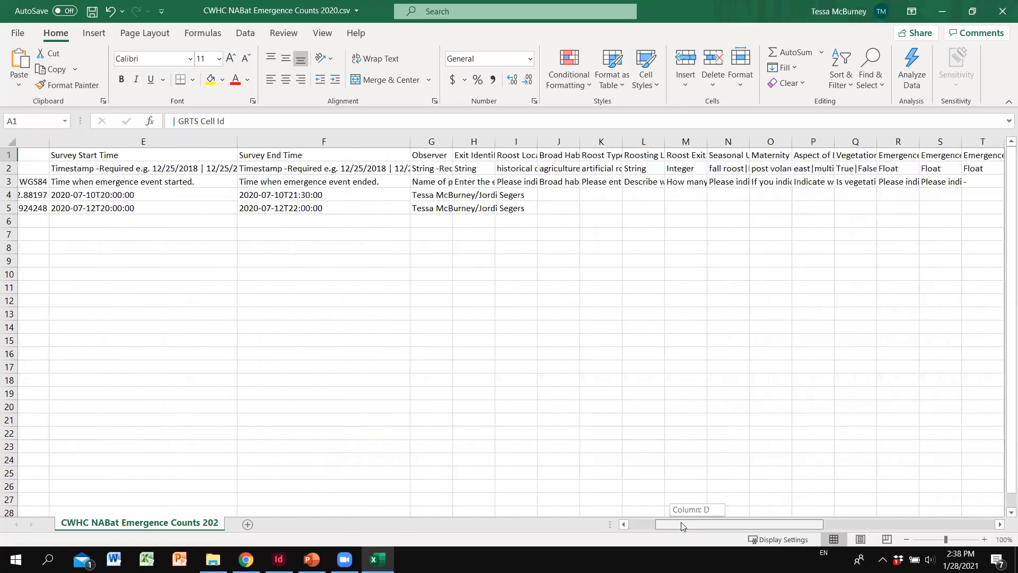
Step: Append a third observer's name to G4's Observer entry and widen column G to show all names
{"action": "left_click_drag", "start_coordinate": [506, 145], "coordinate": [604, 145]}
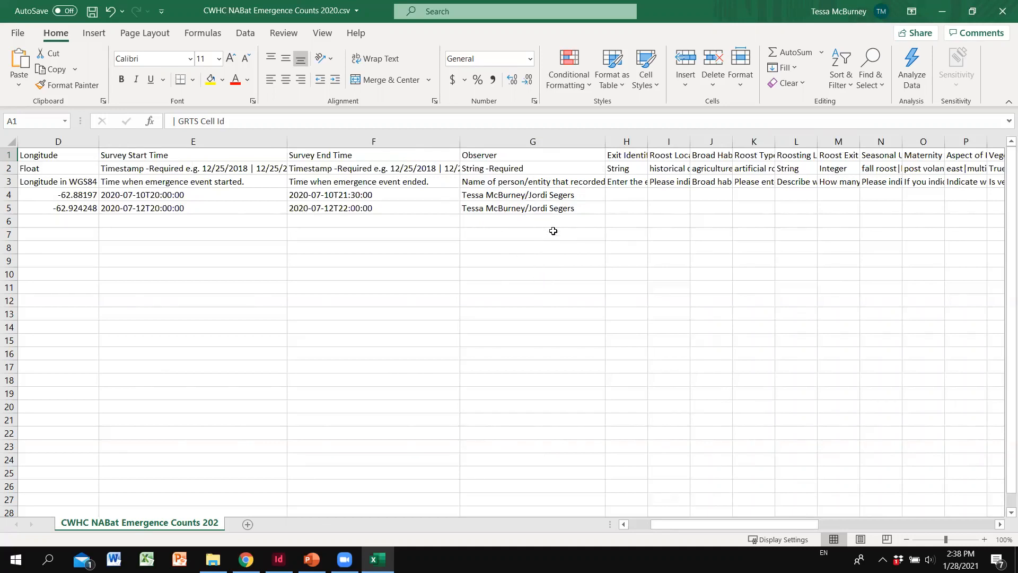
{"action": "double_click", "coordinate": [585, 195]}
{"action": "type", "text": "/"}
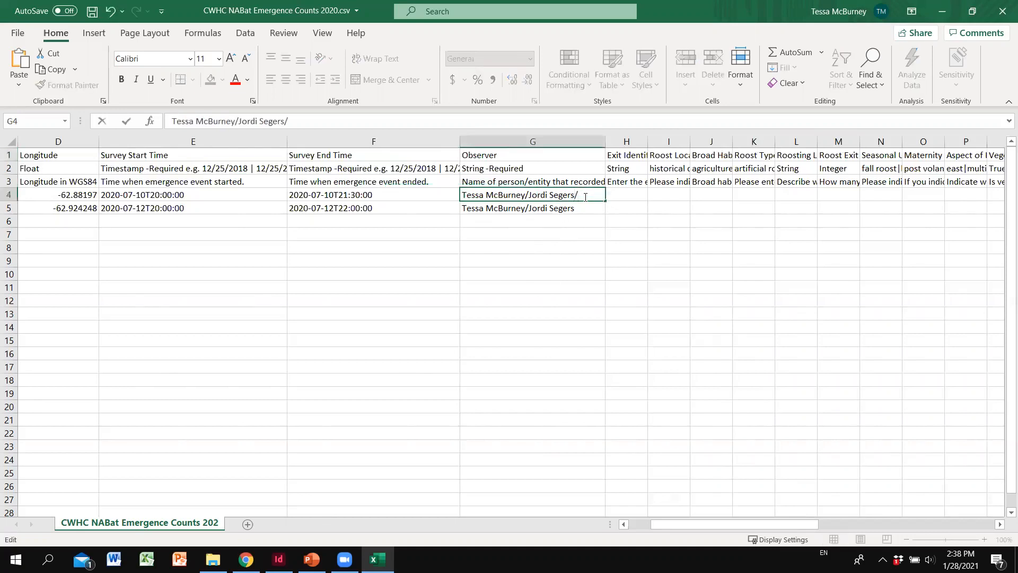
{"action": "left_click", "coordinate": [567, 242]}
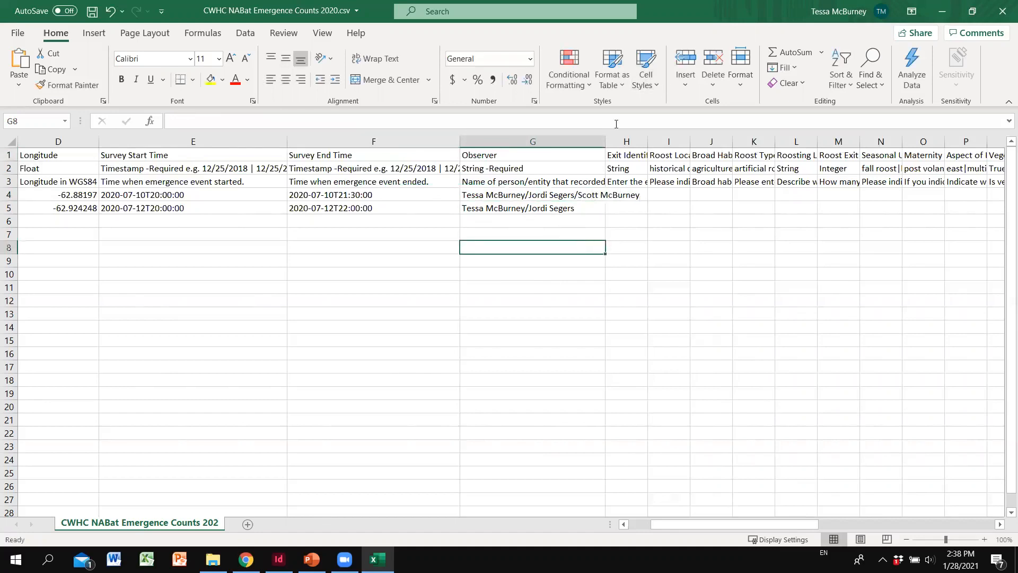
{"action": "left_click_drag", "start_coordinate": [606, 141], "coordinate": [661, 141]}
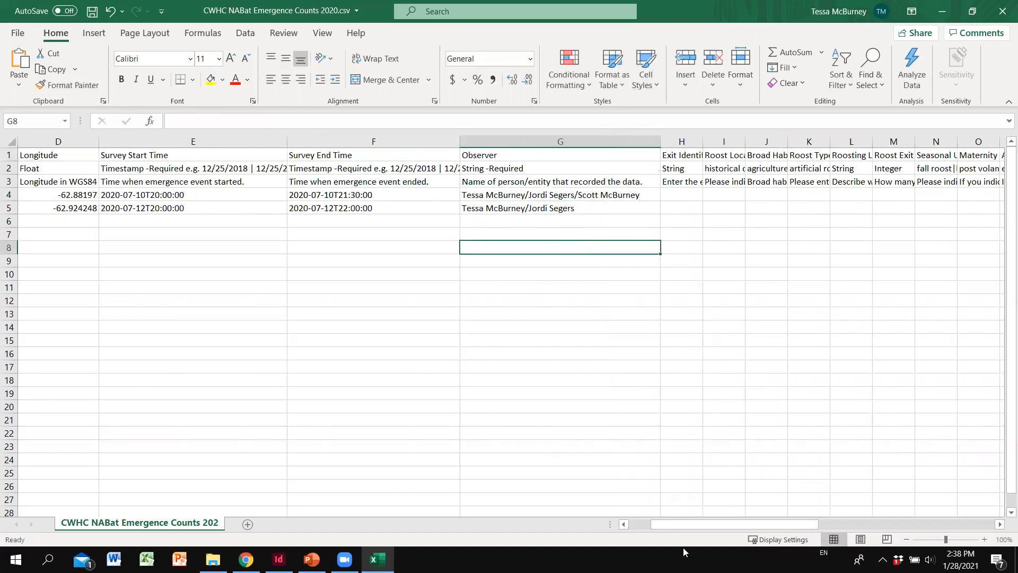
{"action": "left_click_drag", "start_coordinate": [684, 524], "coordinate": [709, 514]}
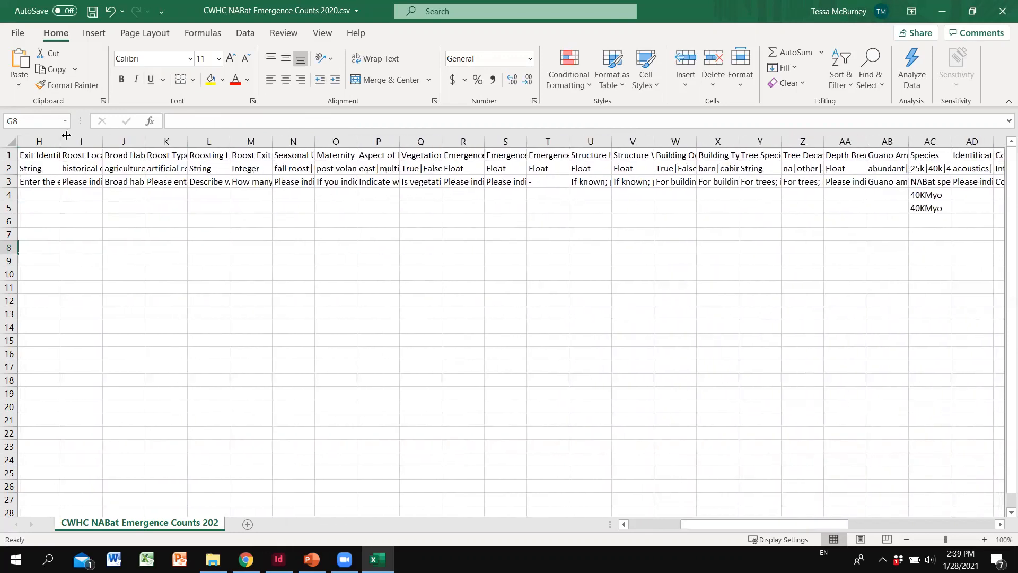
Step: Widen columns I (Roost Location Method), J (Broad Habitat Type) and AS (starting cloud cover)
{"action": "left_click_drag", "start_coordinate": [102, 141], "coordinate": [139, 142]}
{"action": "right_click", "coordinate": [139, 144]}
{"action": "left_click", "coordinate": [90, 210]}
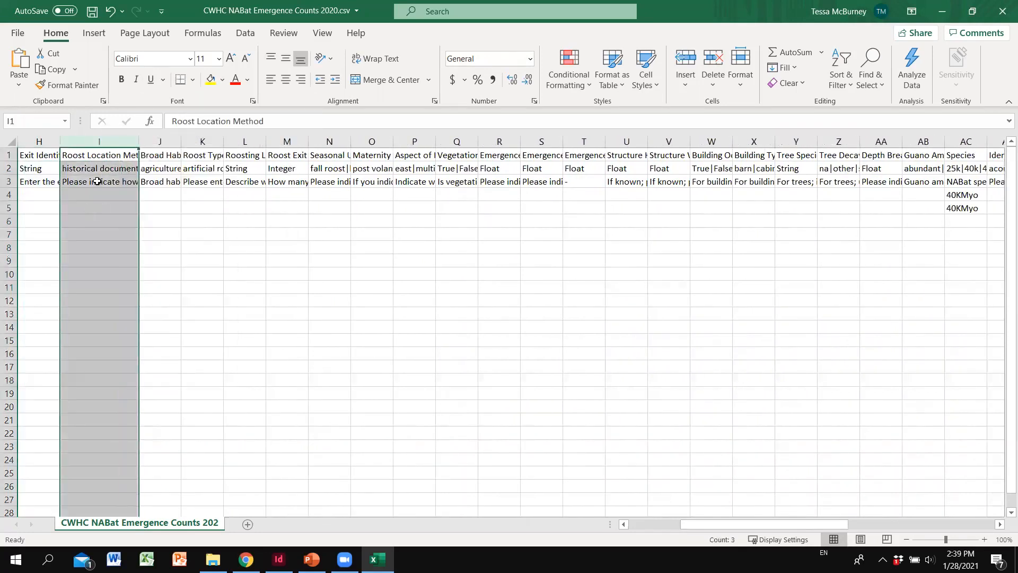
{"action": "left_click", "coordinate": [103, 196]}
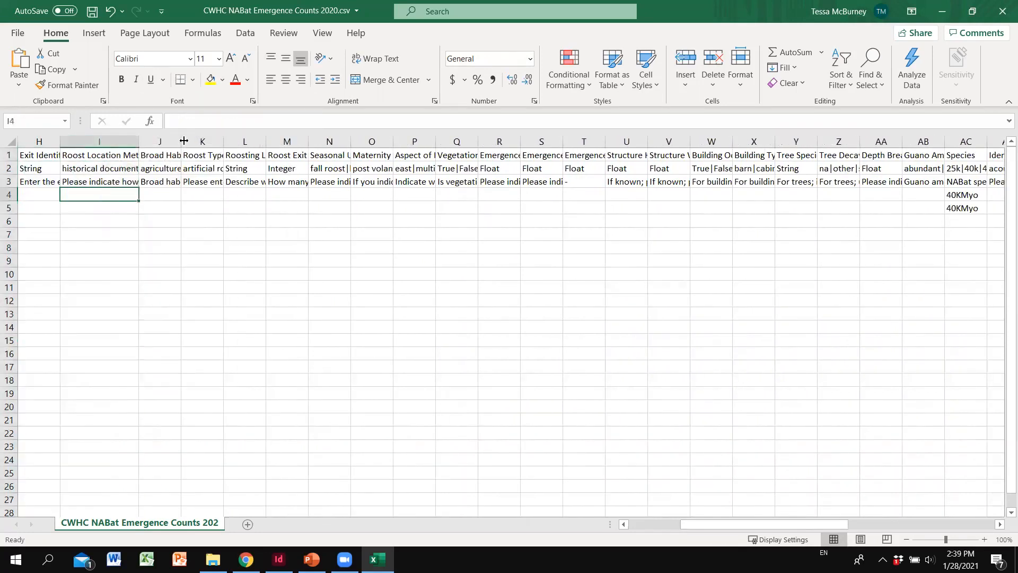
{"action": "left_click_drag", "start_coordinate": [184, 140], "coordinate": [233, 141]}
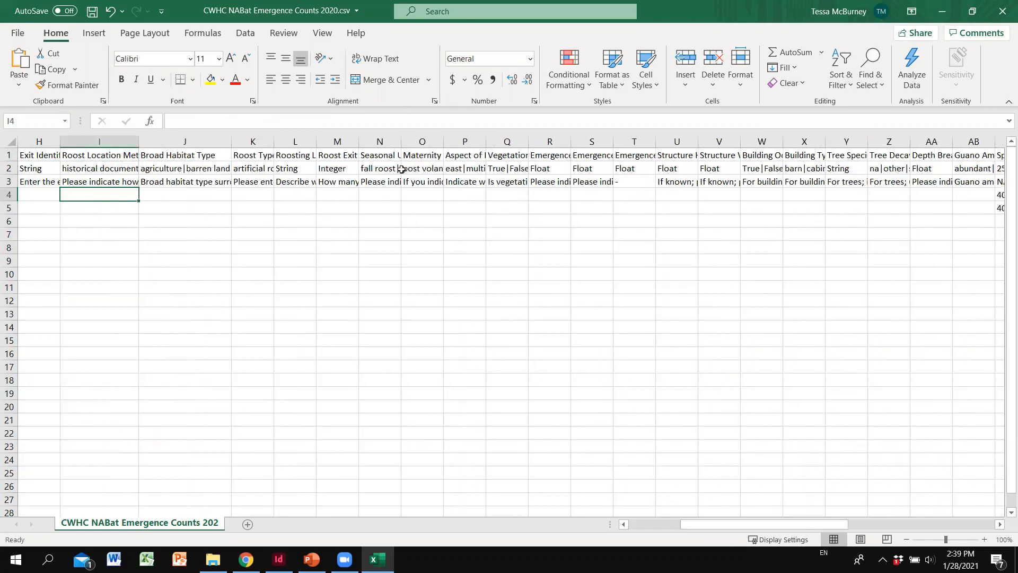
{"action": "left_click_drag", "start_coordinate": [735, 524], "coordinate": [890, 496]}
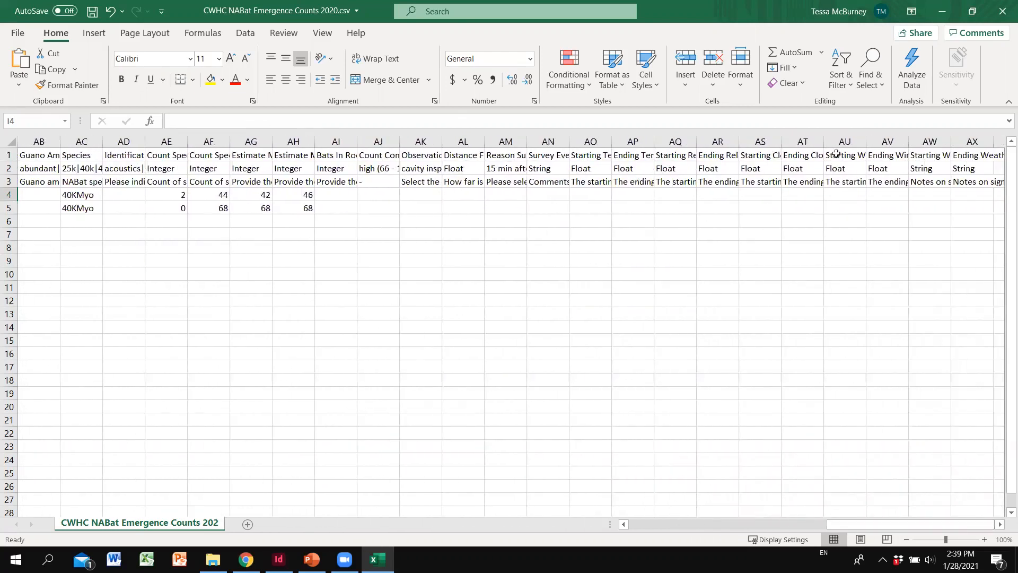
{"action": "left_click_drag", "start_coordinate": [781, 140], "coordinate": [809, 142]}
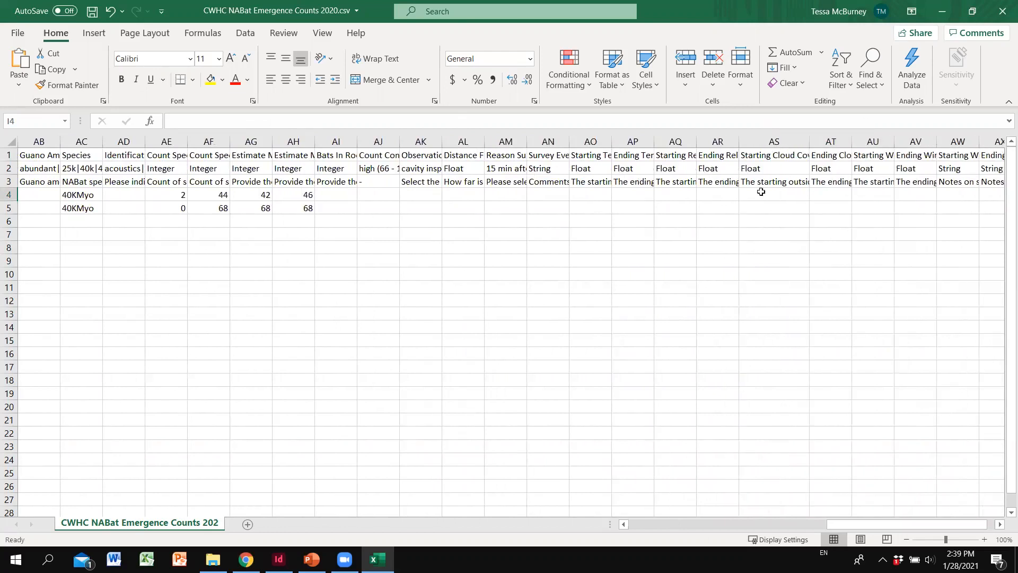
{"action": "left_click_drag", "start_coordinate": [859, 526], "coordinate": [776, 530]}
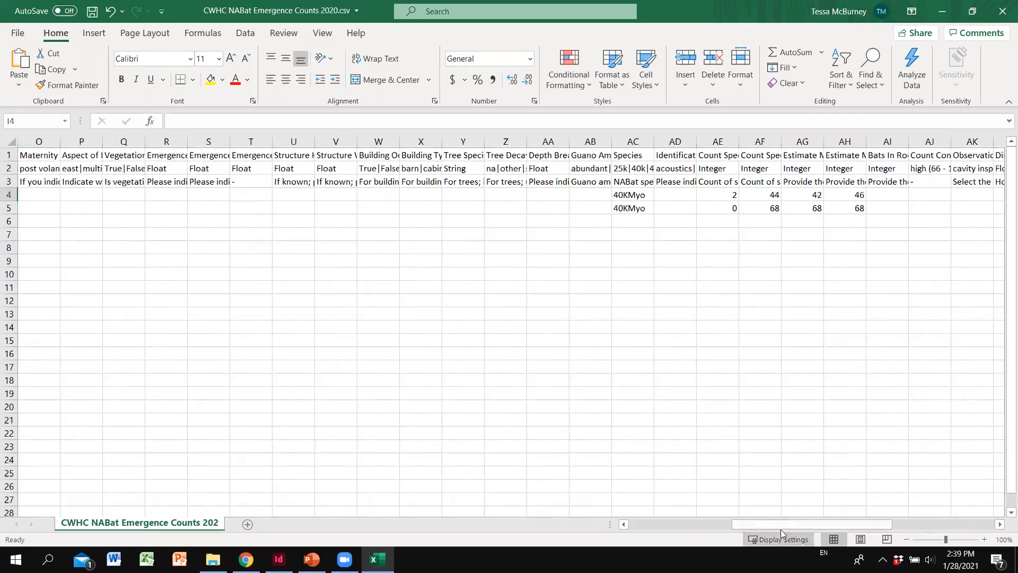
{"action": "mouse_move", "coordinate": [776, 526]}
{"action": "left_mouse_down"}
{"action": "mouse_move", "coordinate": [704, 519]}
{"action": "mouse_move", "coordinate": [772, 523]}
{"action": "left_mouse_up"}
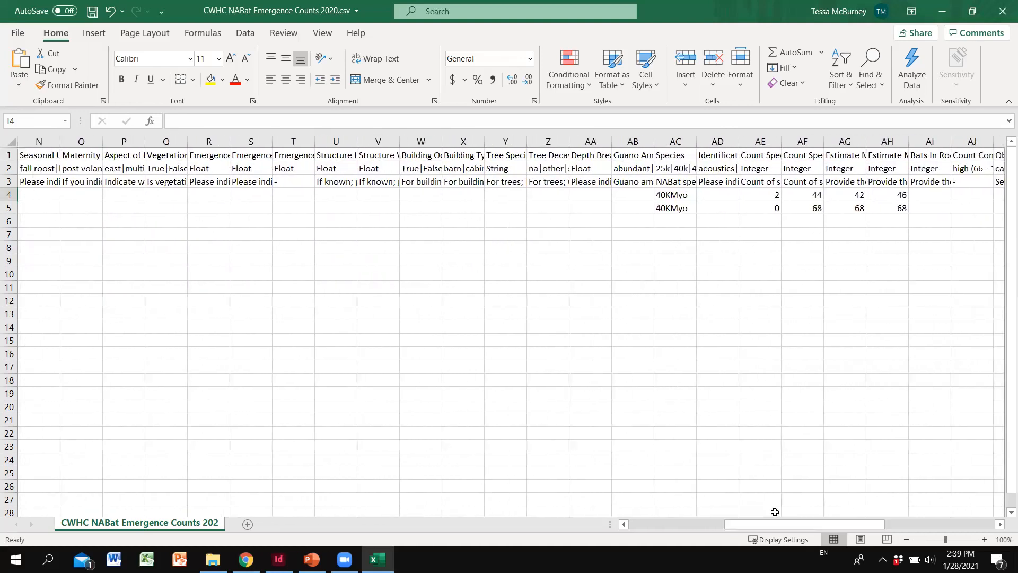
Step: Autofit Species column AC to show its full pipe-separated list of valid species codes
{"action": "double_click", "coordinate": [698, 139]}
{"action": "left_click_drag", "start_coordinate": [750, 523], "coordinate": [922, 508]}
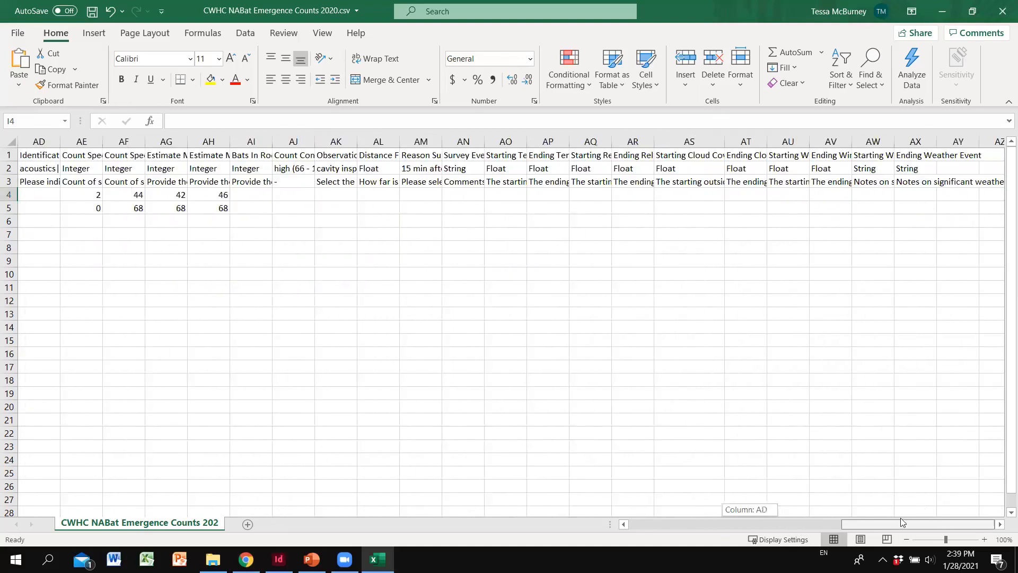
{"action": "mouse_move", "coordinate": [868, 526]}
{"action": "left_mouse_down"}
{"action": "mouse_move", "coordinate": [837, 531]}
{"action": "mouse_move", "coordinate": [868, 526]}
{"action": "mouse_move", "coordinate": [853, 525]}
{"action": "left_mouse_up"}
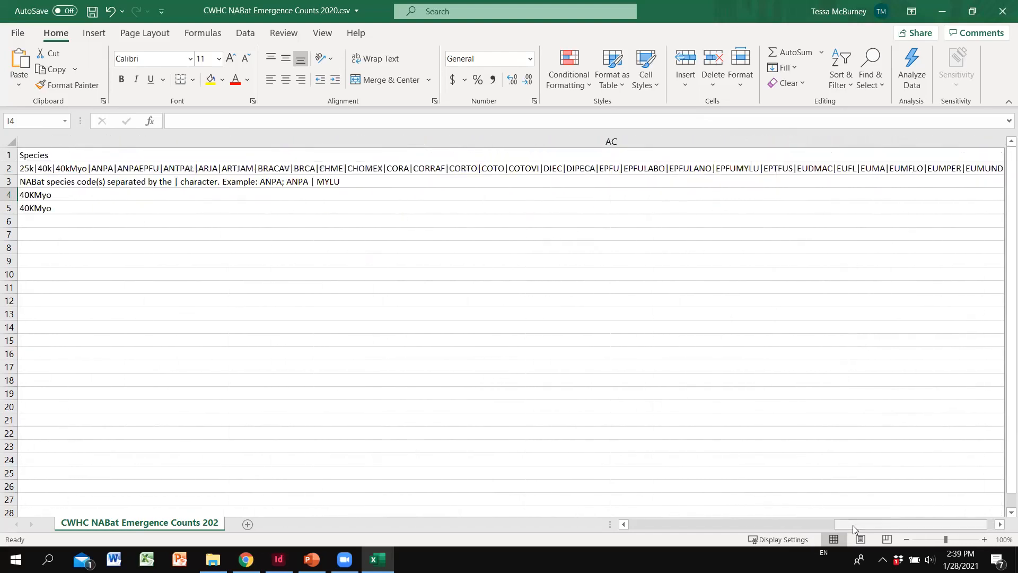
{"action": "left_click", "coordinate": [1001, 526]}
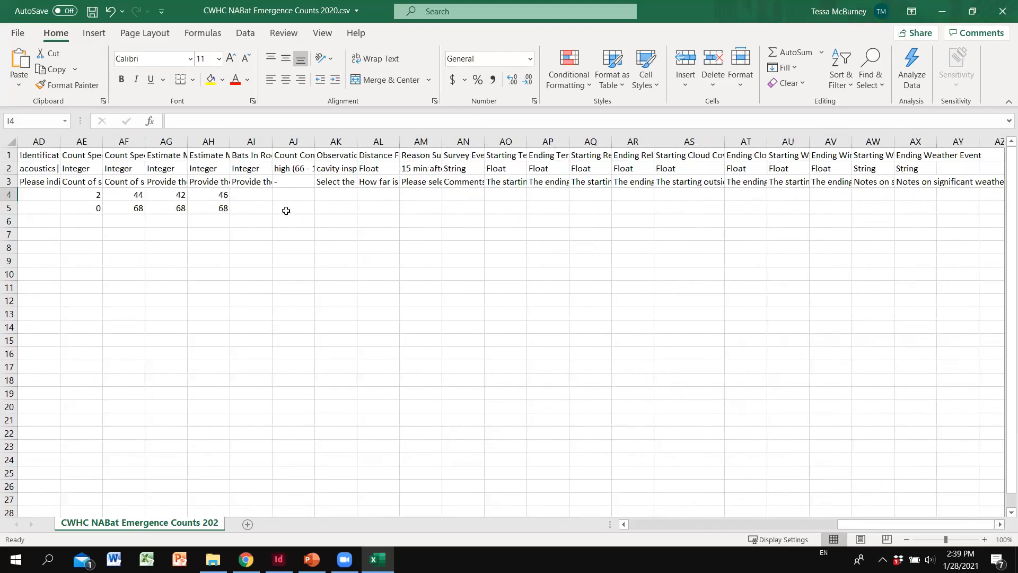
{"action": "left_click_drag", "start_coordinate": [875, 528], "coordinate": [866, 524]}
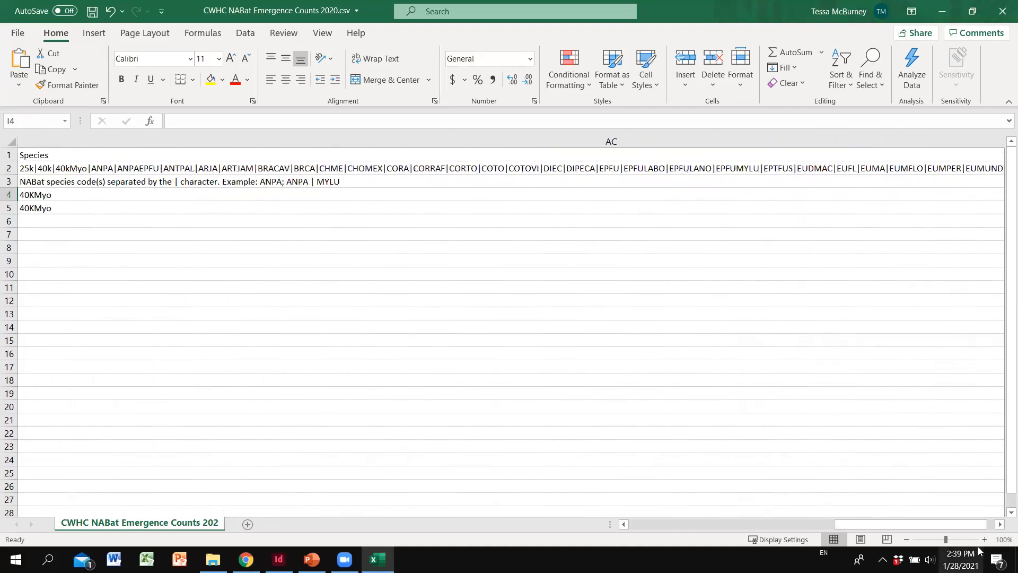
{"action": "left_click", "coordinate": [1000, 524]}
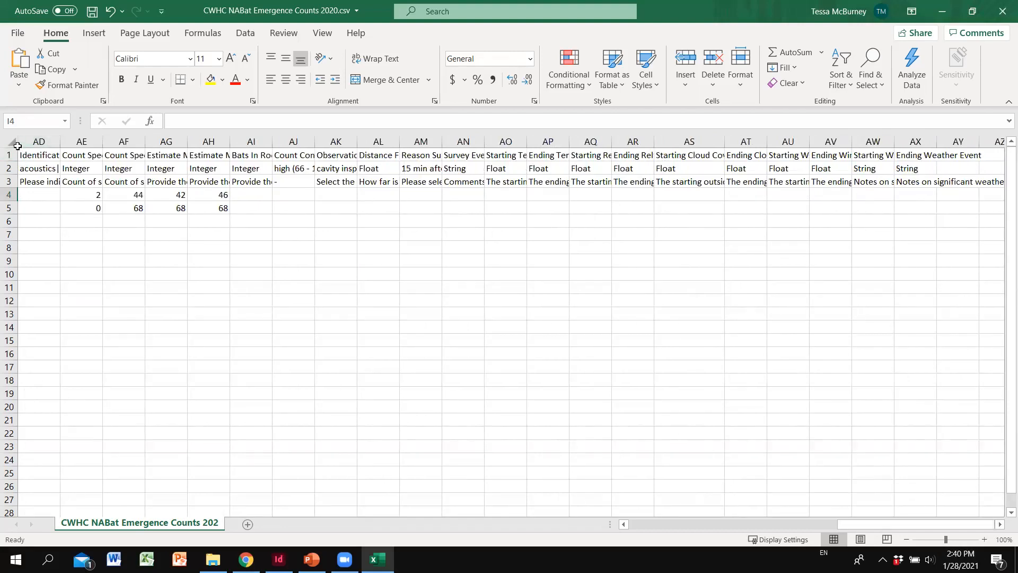
{"action": "left_click_drag", "start_coordinate": [868, 524], "coordinate": [854, 530]}
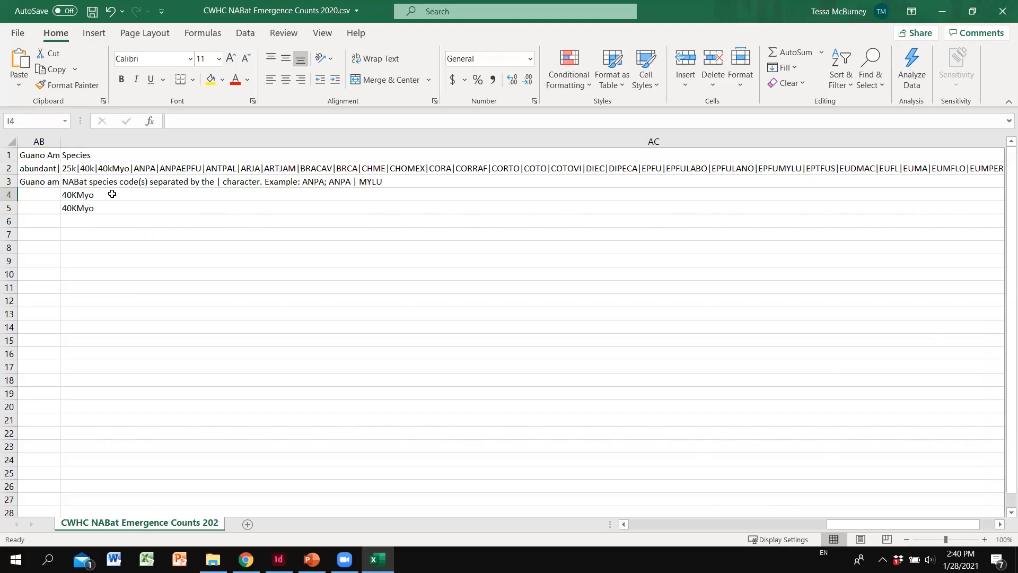
Step: Replace 40KMyo with NoID in the first survey's Species cell AC4
{"action": "left_click", "coordinate": [111, 195]}
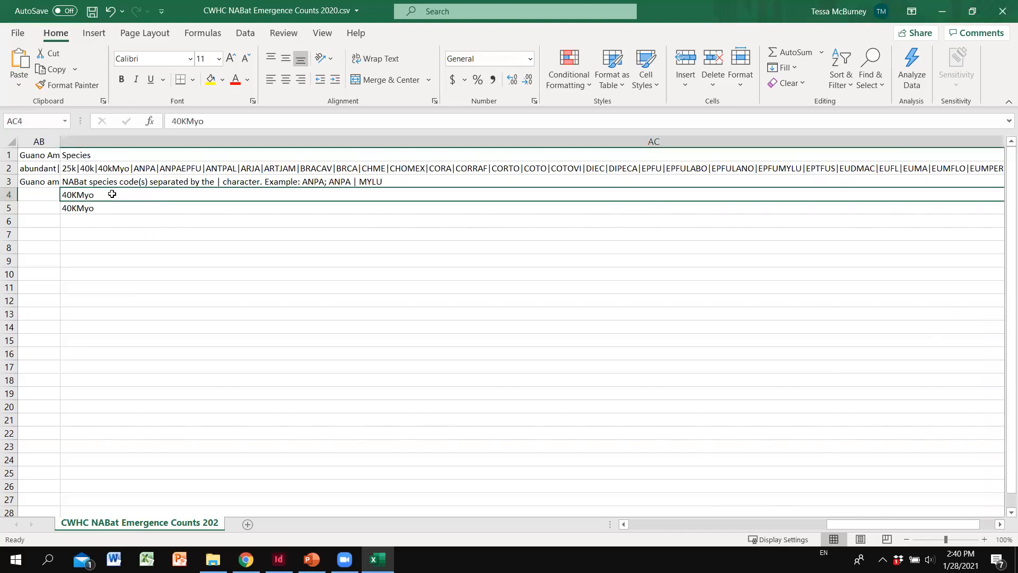
{"action": "type", "text": "NoID"}
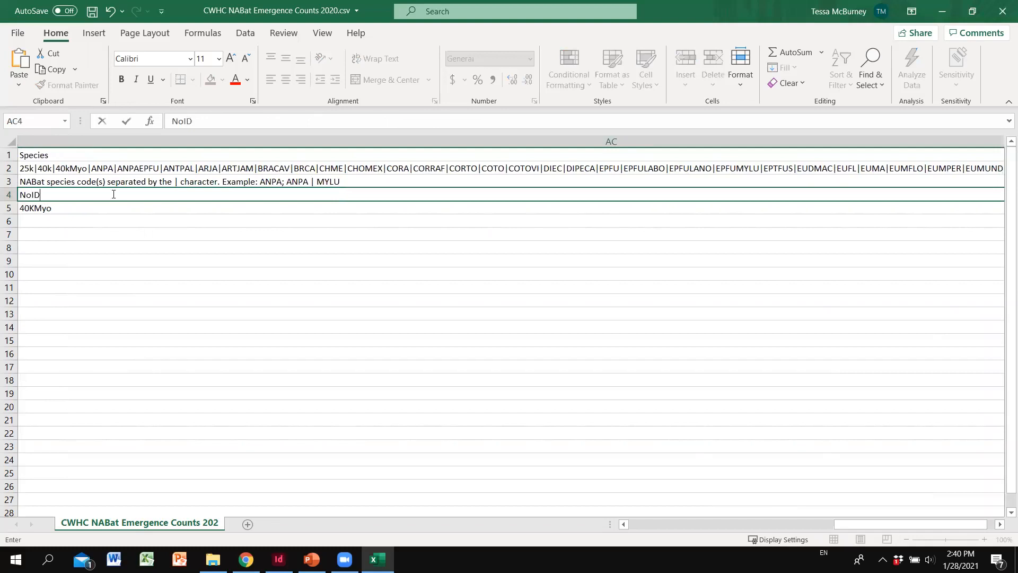
{"action": "left_click", "coordinate": [88, 218]}
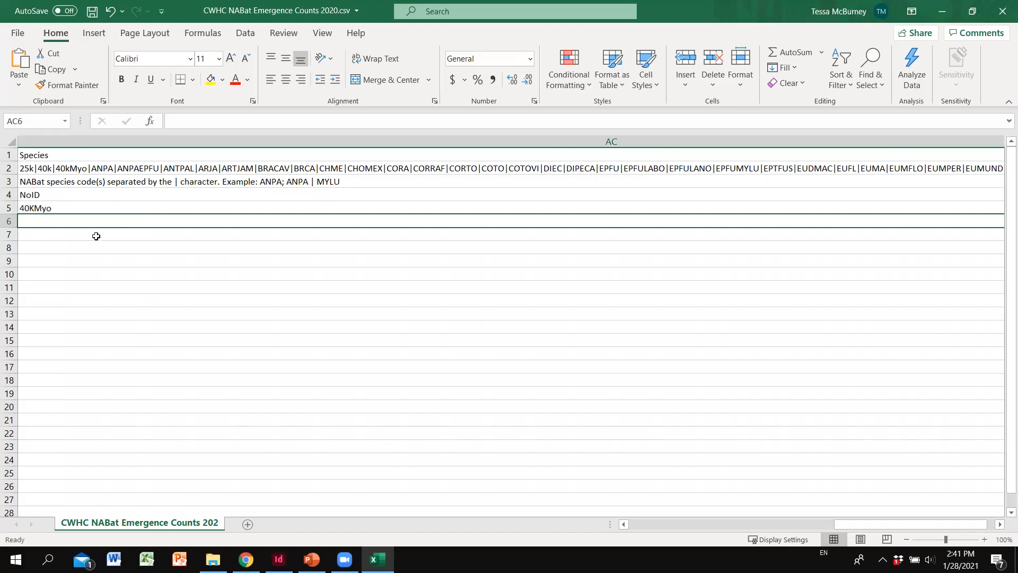
{"action": "left_click", "coordinate": [61, 205]}
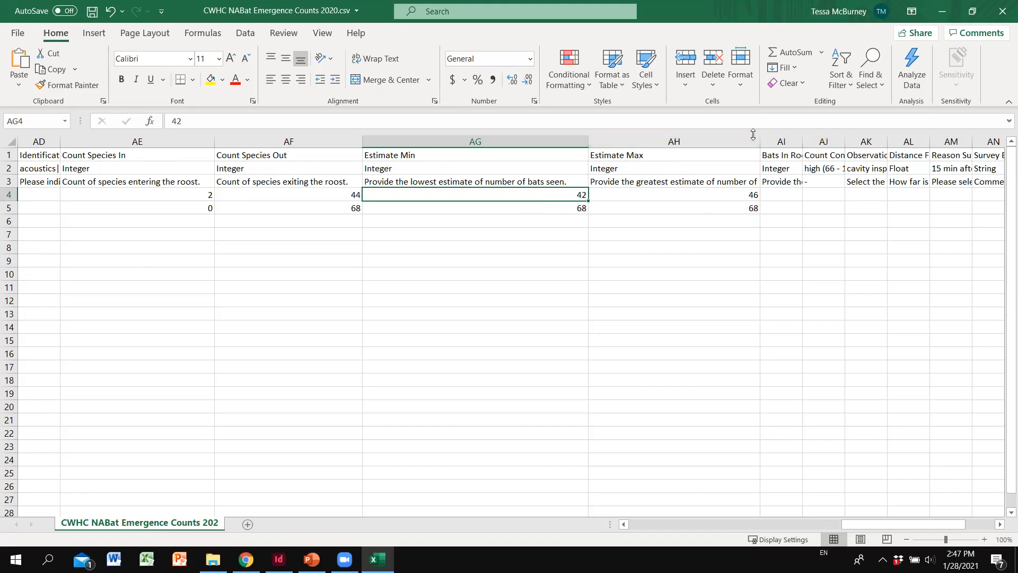
Step: Widen Estimate Max column AH until its description and values 46 and 68 are readable
{"action": "left_click_drag", "start_coordinate": [758, 136], "coordinate": [792, 134]}
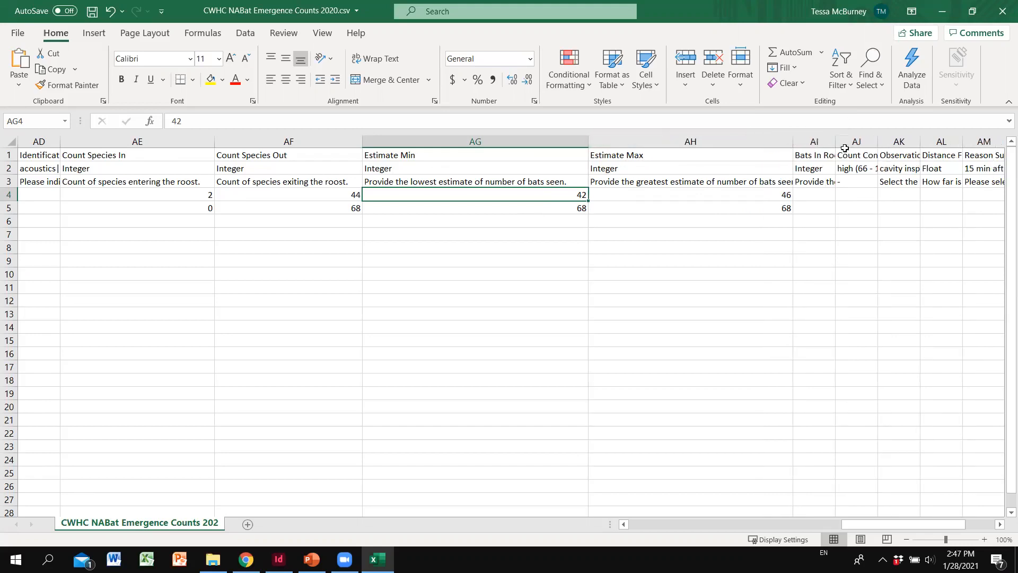
{"action": "left_click_drag", "start_coordinate": [793, 138], "coordinate": [827, 140]}
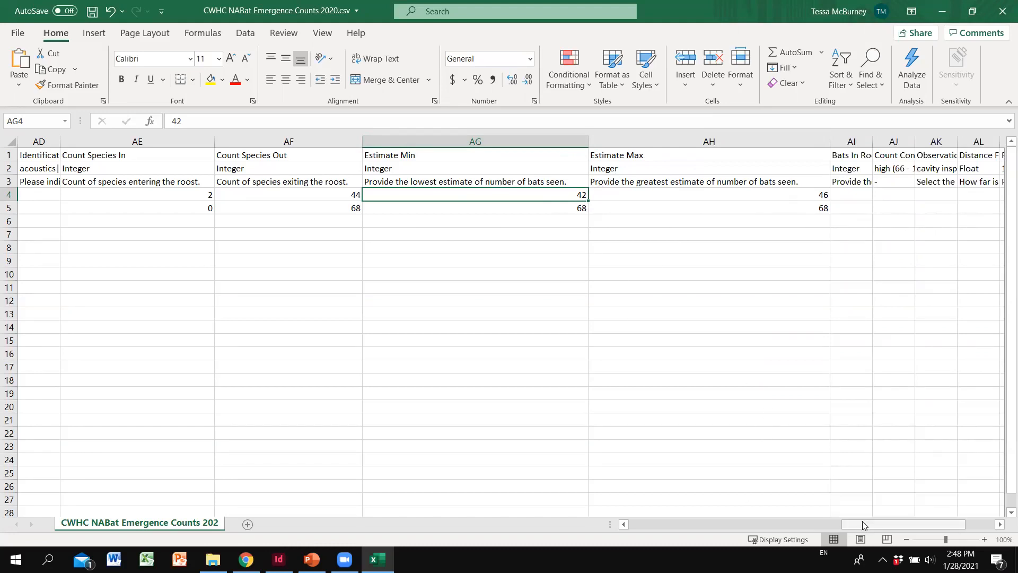
{"action": "left_click_drag", "start_coordinate": [863, 520], "coordinate": [877, 518]}
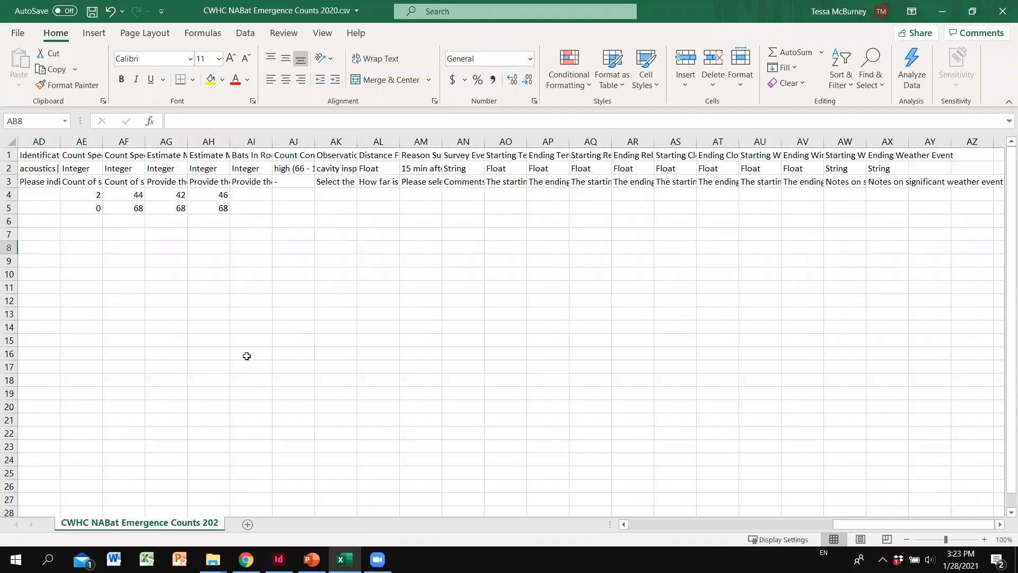
{"action": "left_click_drag", "start_coordinate": [852, 524], "coordinate": [853, 525]}
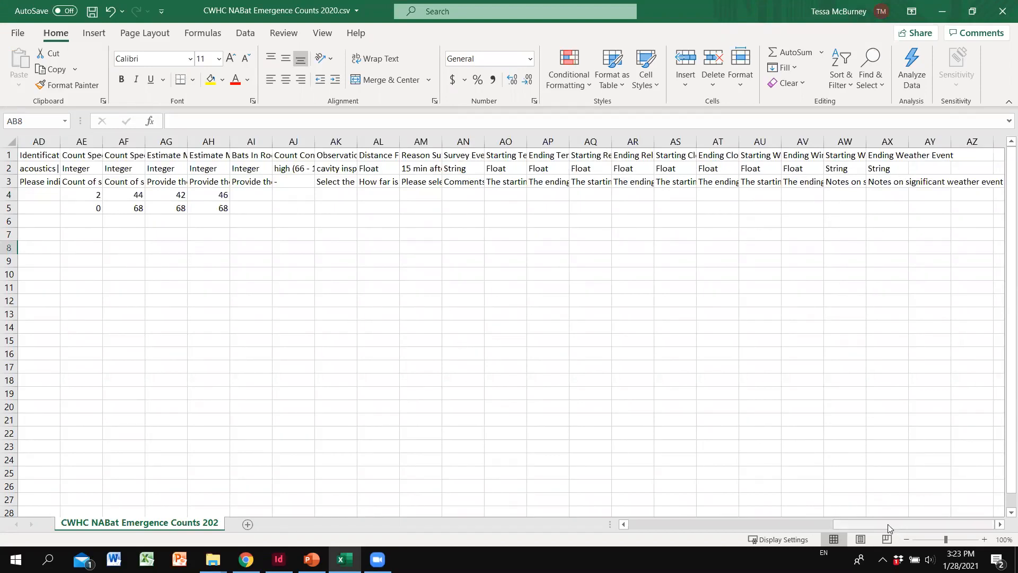
{"action": "mouse_move", "coordinate": [888, 524]}
{"action": "left_mouse_down"}
{"action": "mouse_move", "coordinate": [877, 524]}
{"action": "mouse_move", "coordinate": [889, 524]}
{"action": "left_mouse_up"}
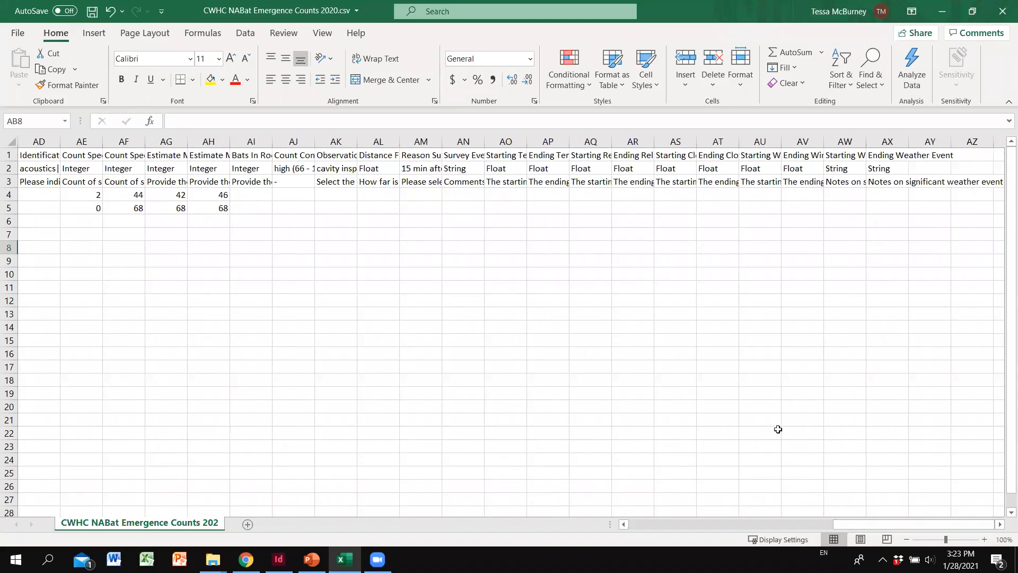
{"action": "left_click_drag", "start_coordinate": [864, 524], "coordinate": [626, 522]}
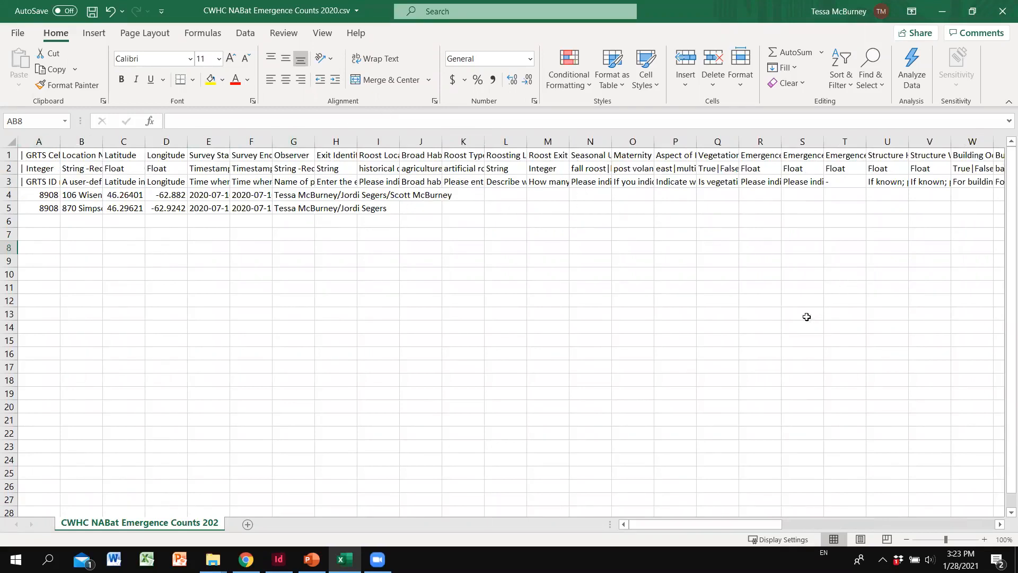
{"action": "left_click_drag", "start_coordinate": [660, 522], "coordinate": [877, 524]}
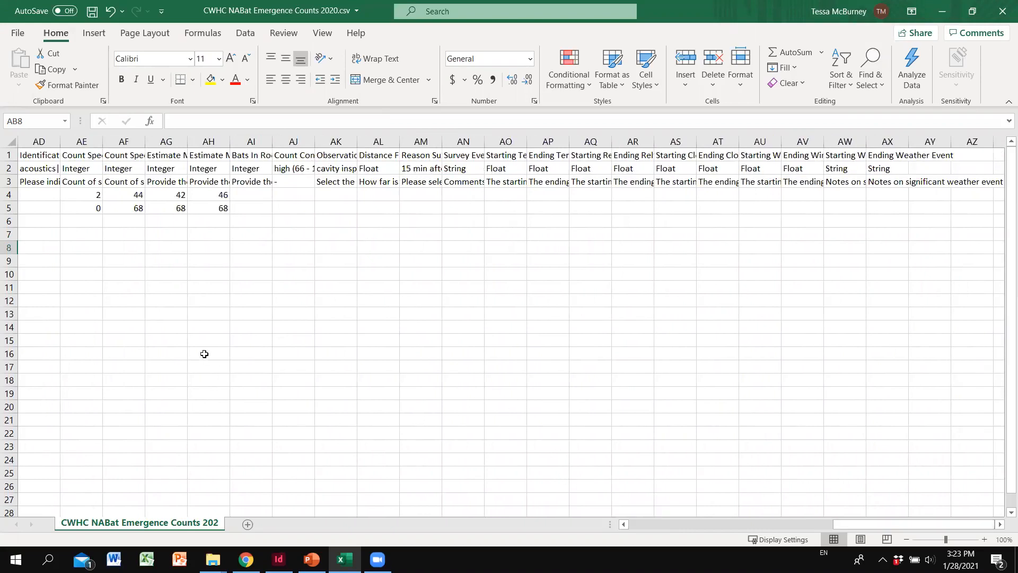
Step: Save CWHC NABat Emergence Counts 2020.csv and close Excel
{"action": "left_click", "coordinate": [92, 12]}
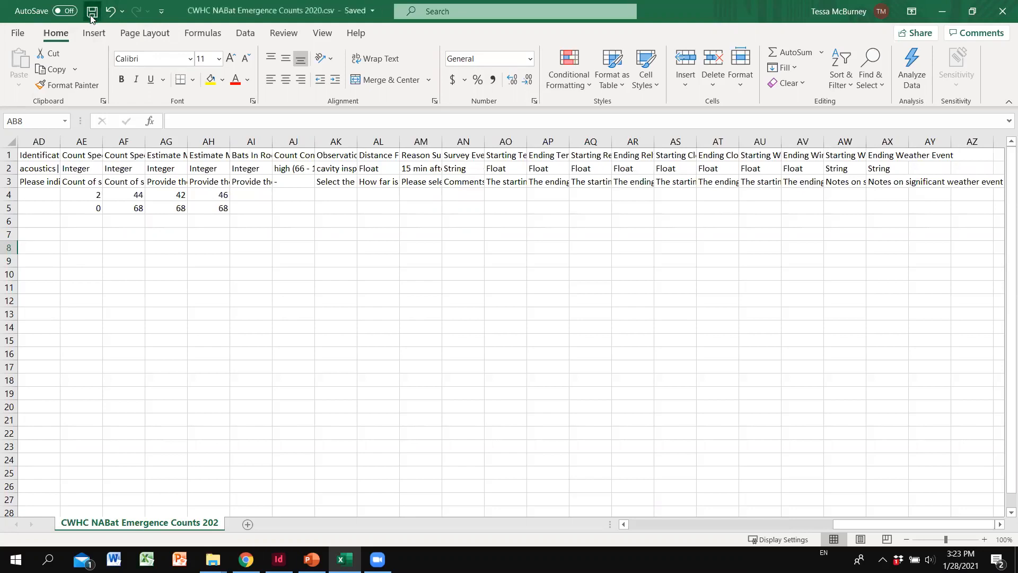
{"action": "left_click", "coordinate": [1003, 11]}
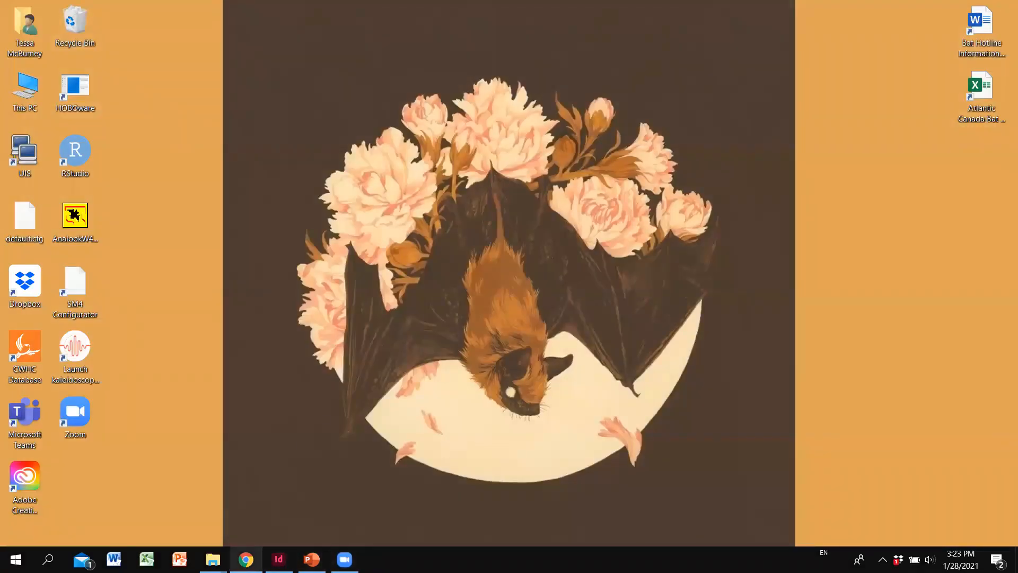
Step: Return to the CWHC NABat PEI project's Details page and list the Upload Survey Data types
{"action": "left_click", "coordinate": [246, 559]}
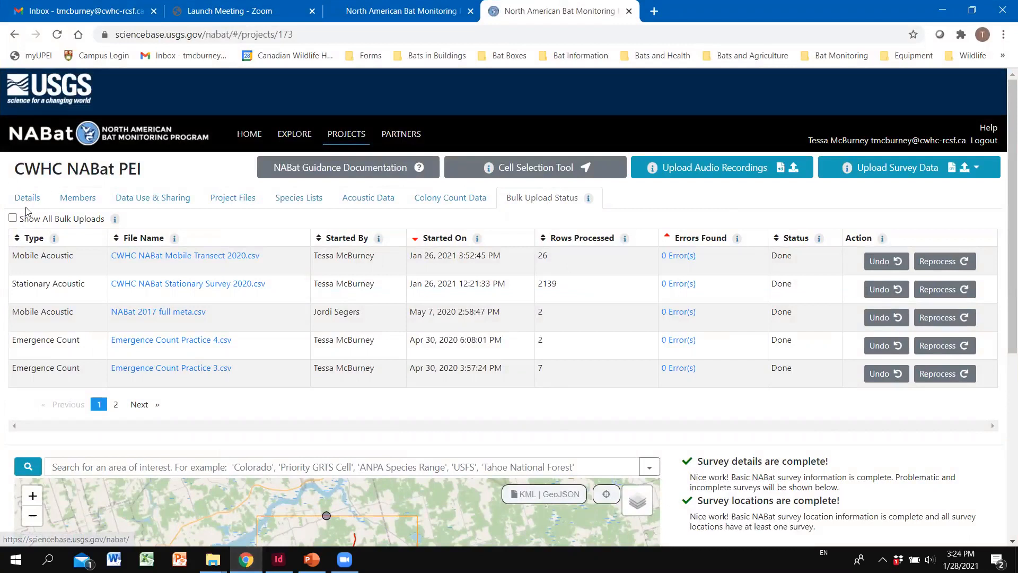
{"action": "left_click", "coordinate": [28, 202]}
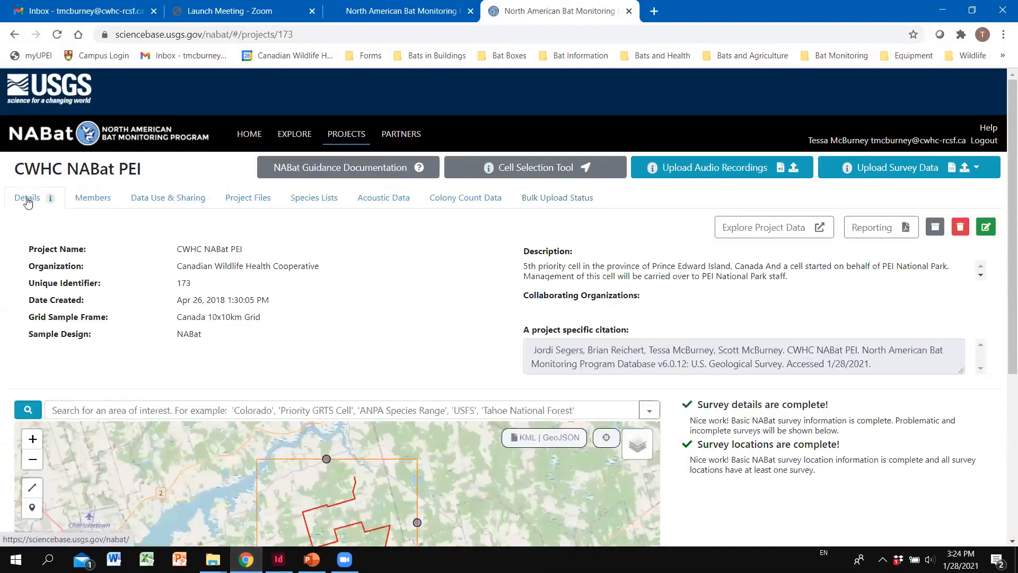
{"action": "left_click", "coordinate": [911, 174]}
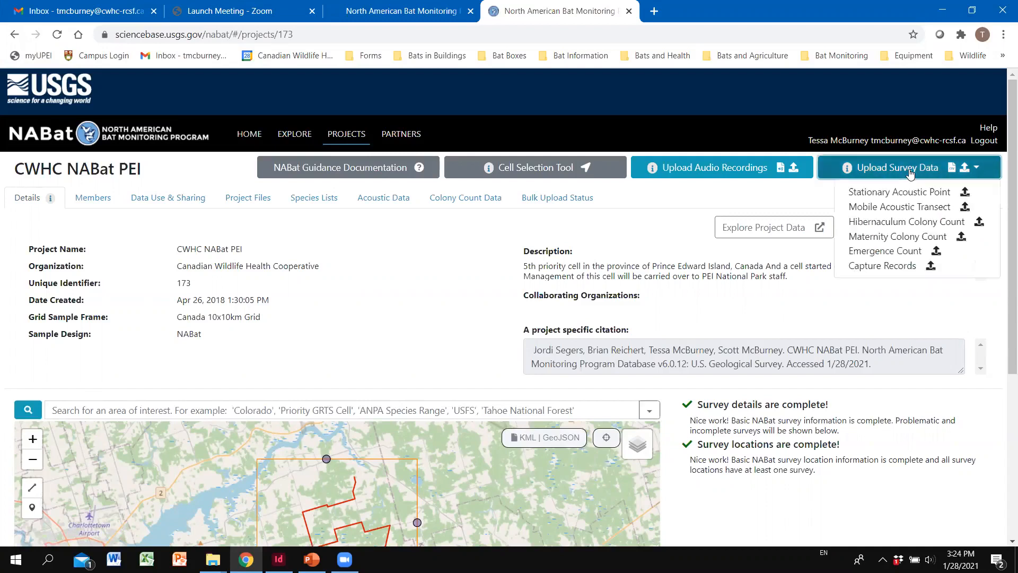
Step: Start an Emergence Count bulk upload using the Full Metadata template and choose Select File
{"action": "left_click", "coordinate": [920, 252]}
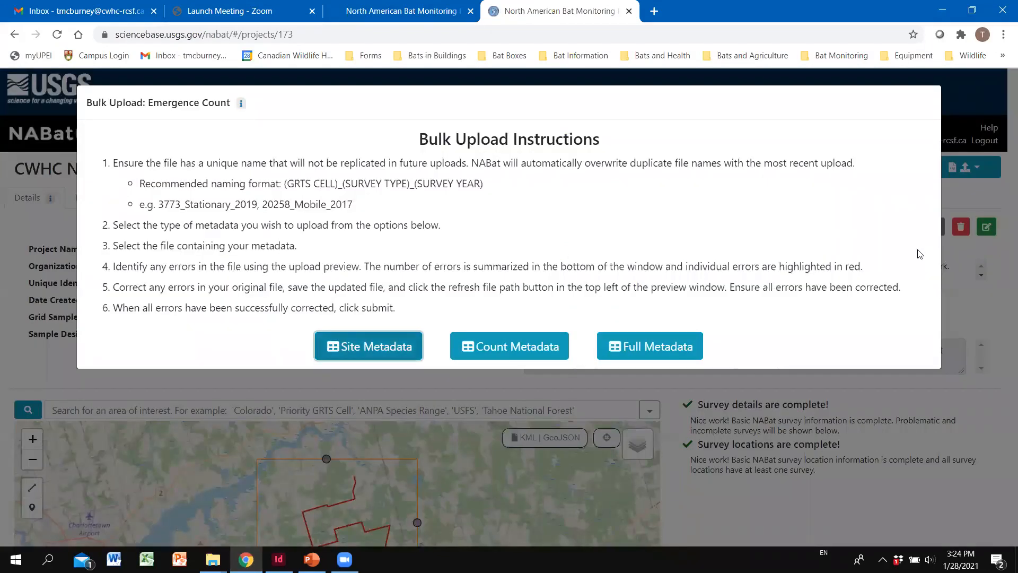
{"action": "left_click", "coordinate": [664, 351]}
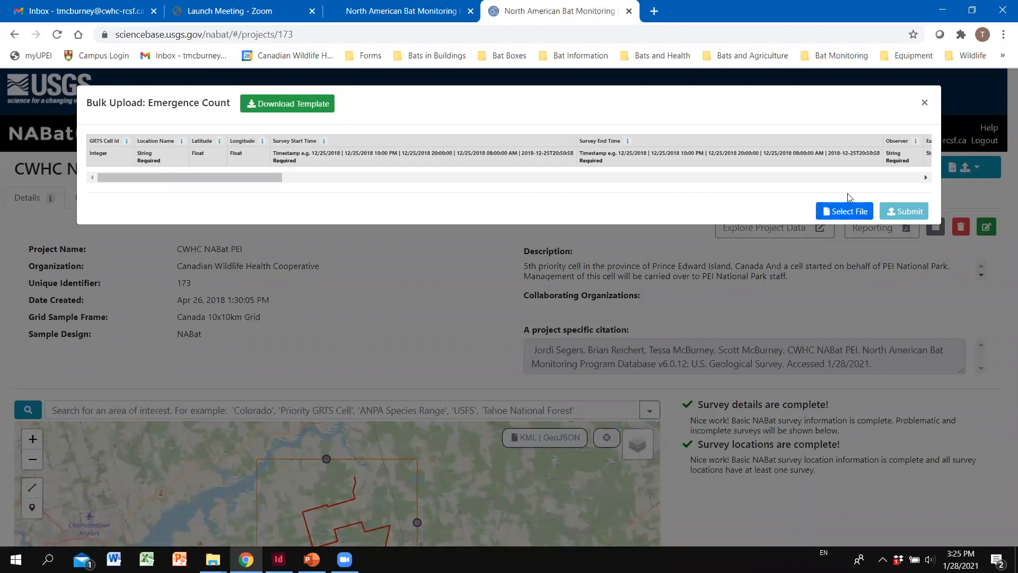
{"action": "left_click", "coordinate": [838, 212]}
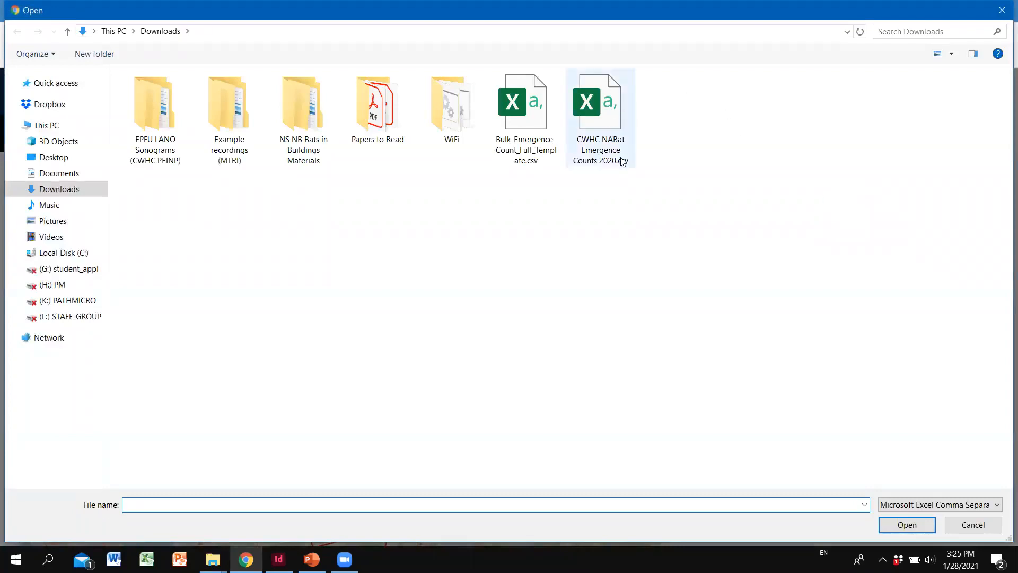
Step: Load CWHC NABat Emergence Counts 2020.csv from Downloads, previewing 2 rows with 0 errors
{"action": "left_click", "coordinate": [614, 116]}
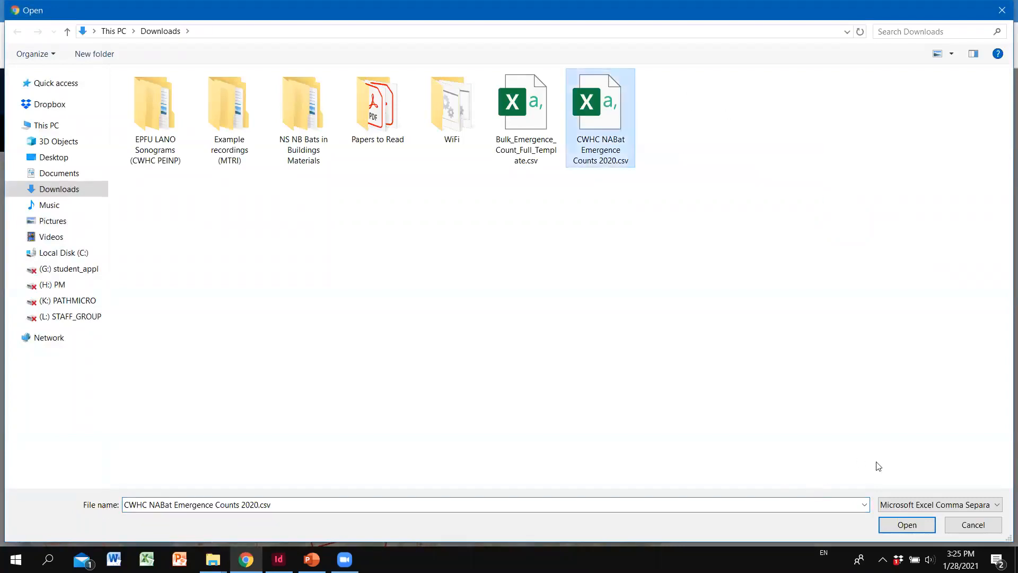
{"action": "left_click", "coordinate": [918, 524]}
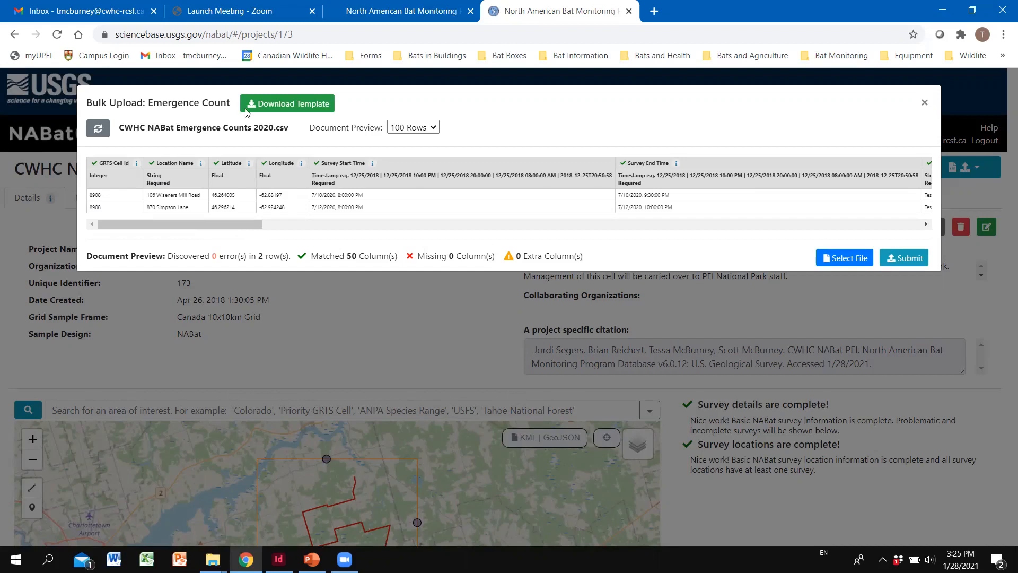
Step: Scroll across the upload preview to confirm 2 rows, 50 matched columns and 0 errors
{"action": "left_click_drag", "start_coordinate": [220, 228], "coordinate": [220, 229]}
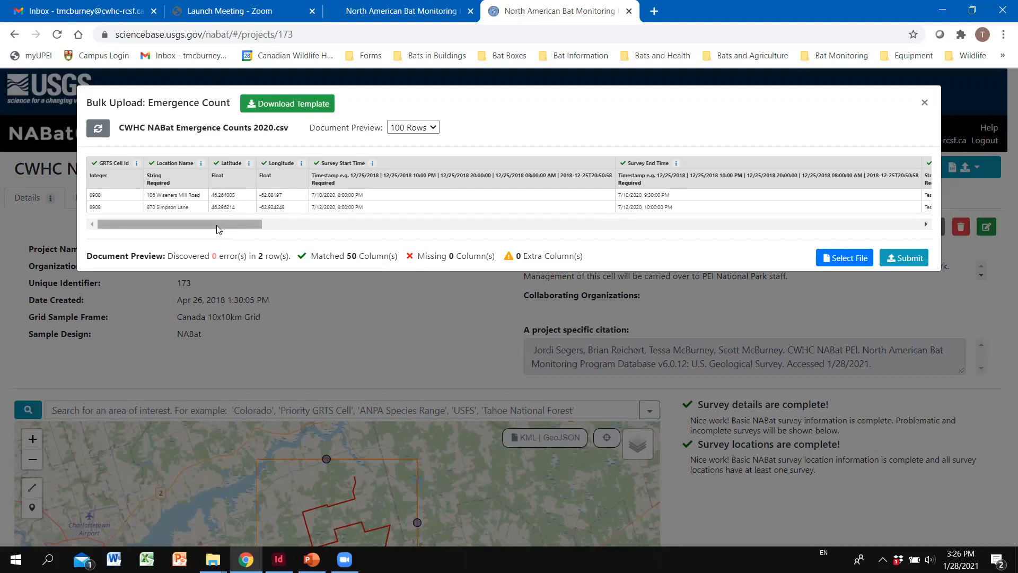
{"action": "left_click_drag", "start_coordinate": [217, 228], "coordinate": [625, 216]}
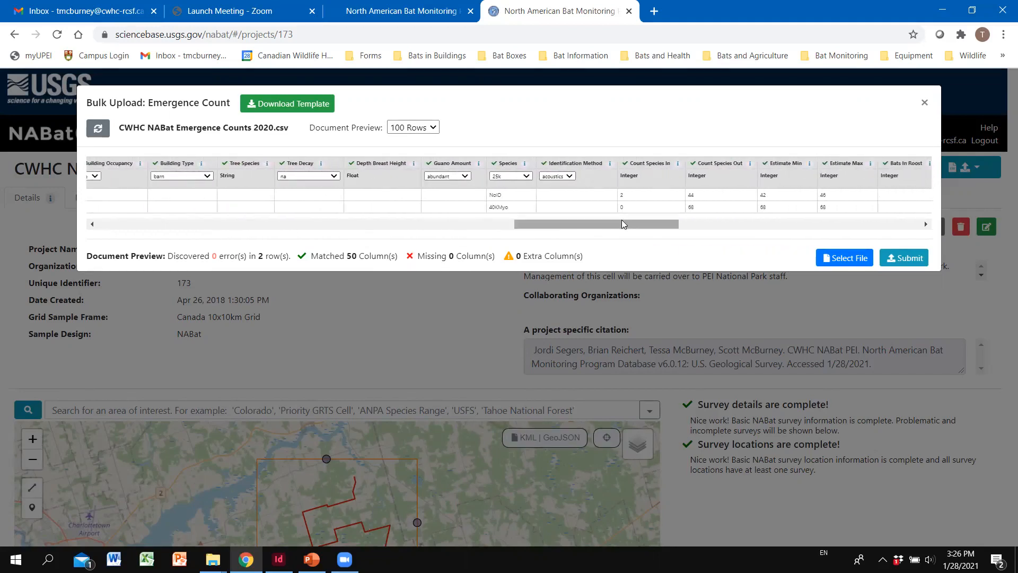
{"action": "left_click", "coordinate": [530, 176]}
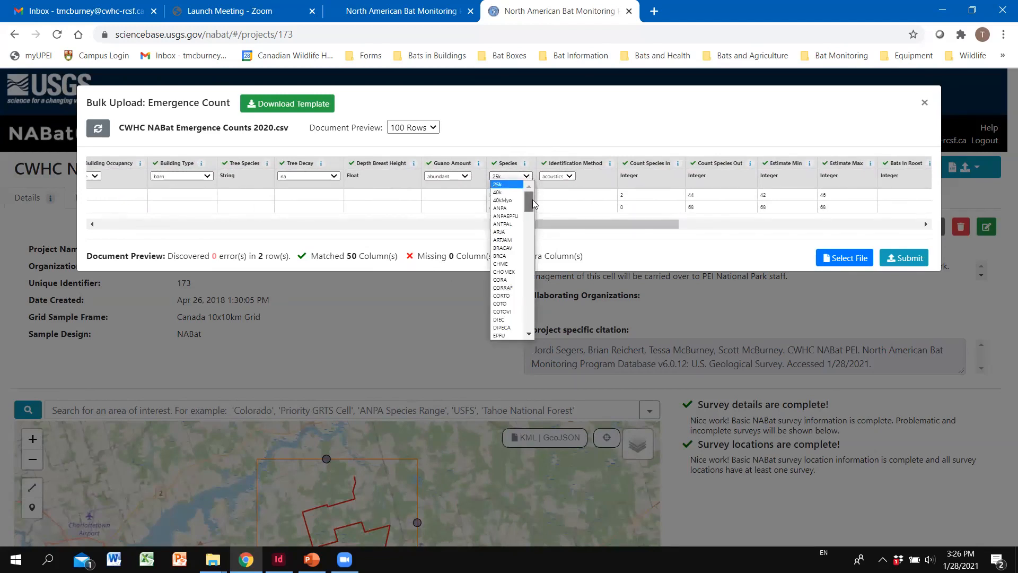
{"action": "left_click_drag", "start_coordinate": [533, 203], "coordinate": [557, 191]}
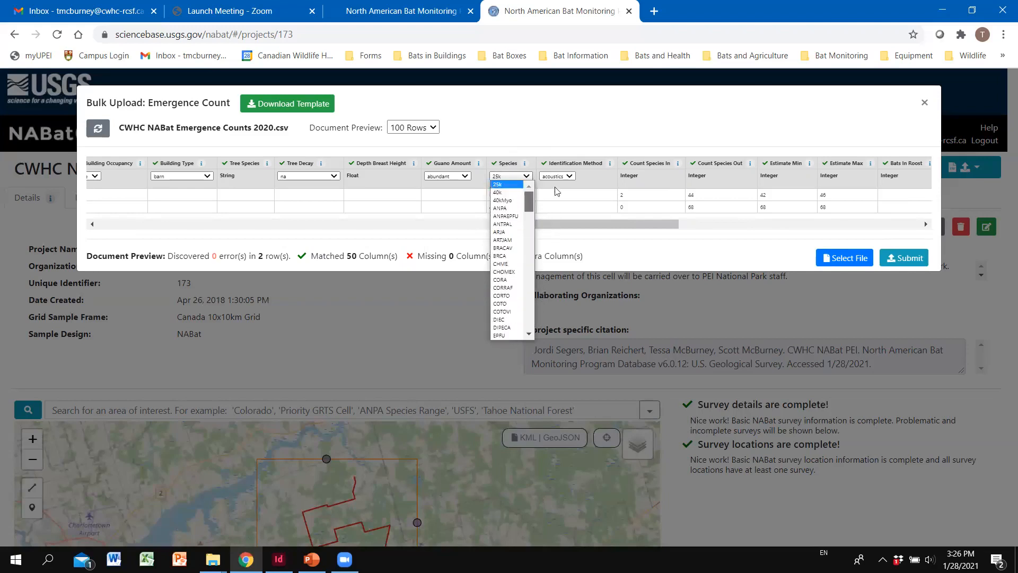
{"action": "left_click", "coordinate": [531, 128]}
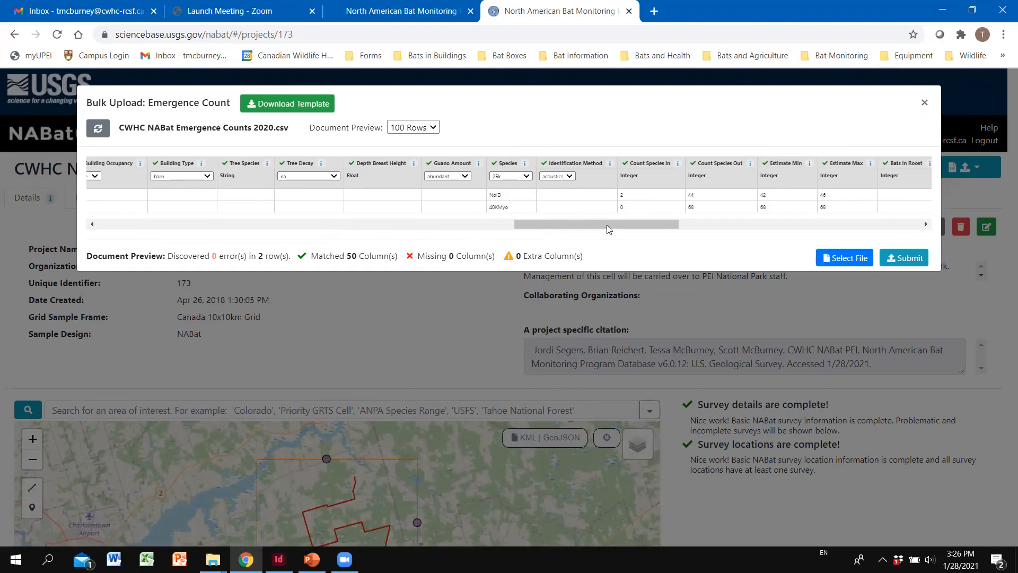
{"action": "left_click_drag", "start_coordinate": [609, 229], "coordinate": [187, 207]}
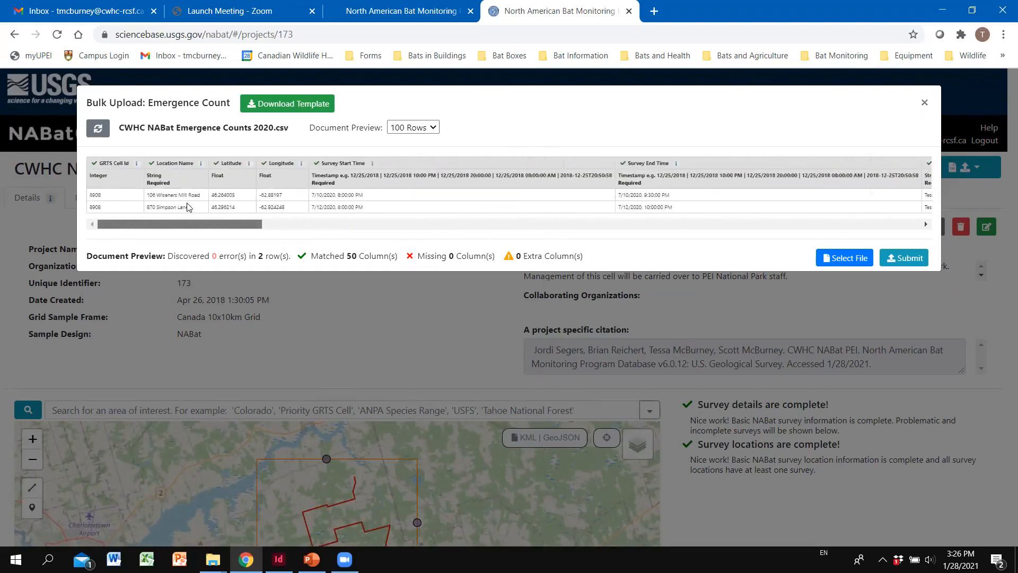
Step: Submit the emergence count file and download the new upload's '0 Error(s)' summary CSV
{"action": "left_click", "coordinate": [911, 259]}
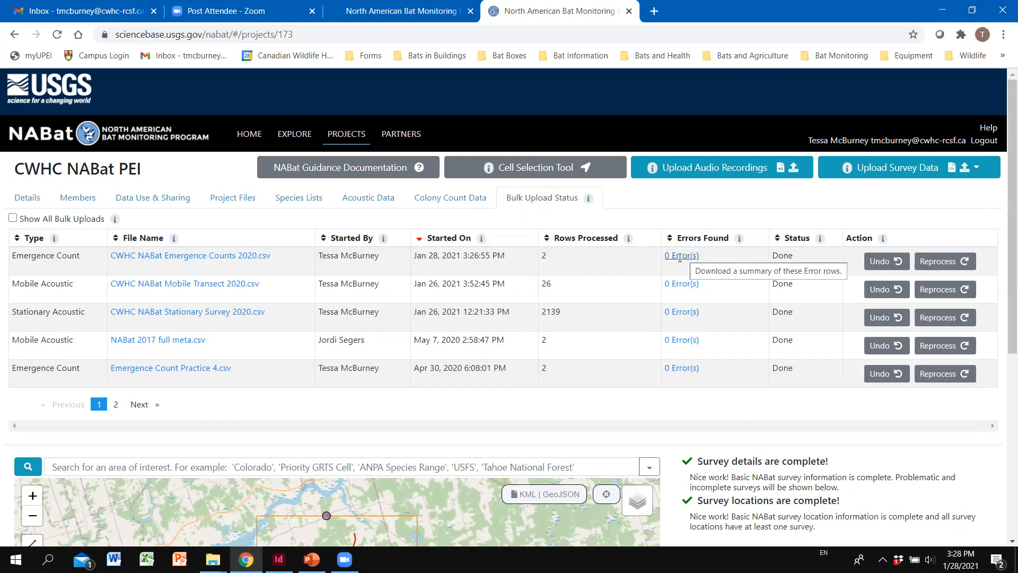
{"action": "left_click", "coordinate": [681, 256]}
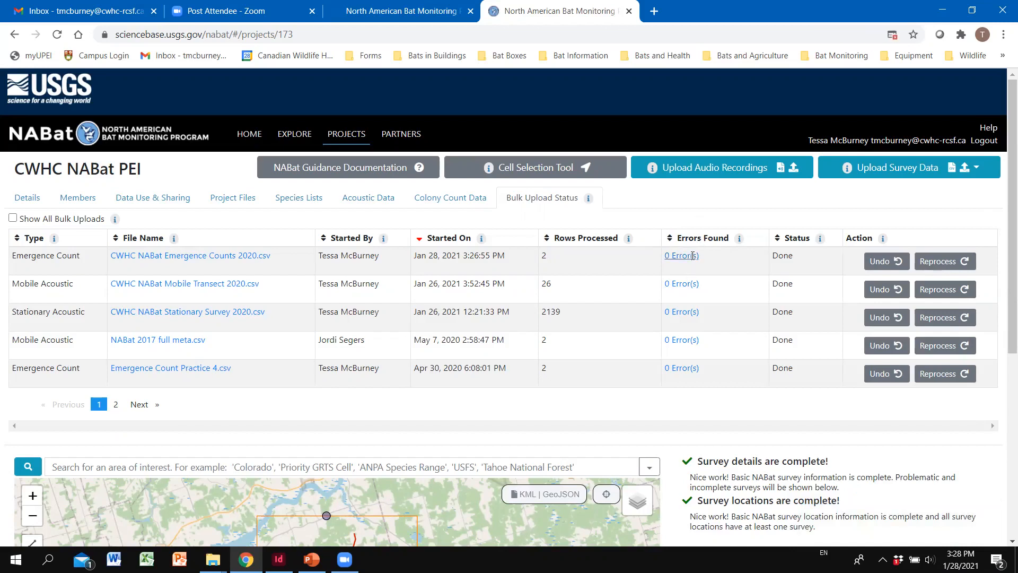
{"action": "left_click", "coordinate": [693, 255]}
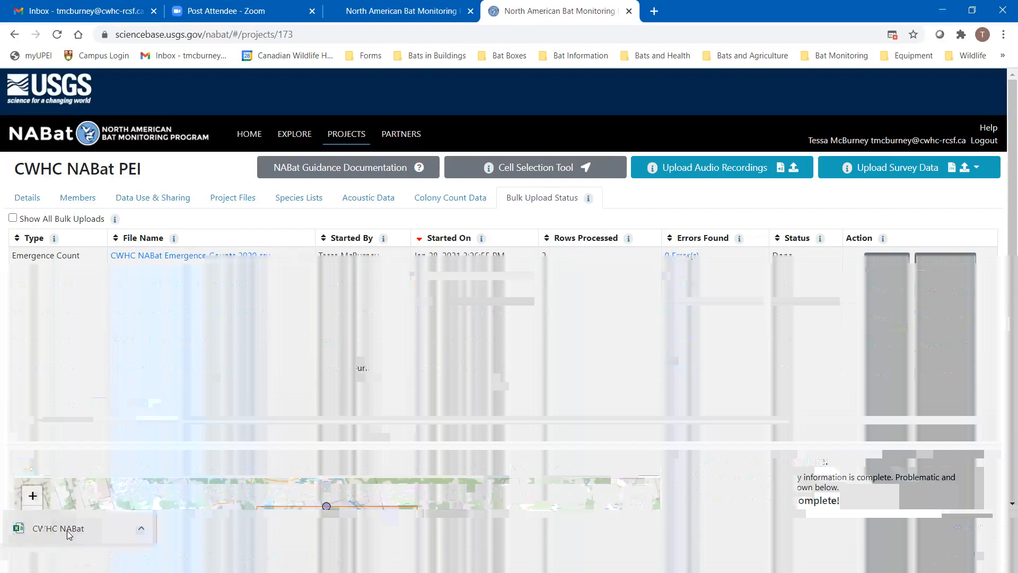
Step: Open CWHC NABat Emergence Counts 2020_error.csv and scroll across its headers, finding no error rows
{"action": "left_click", "coordinate": [68, 530]}
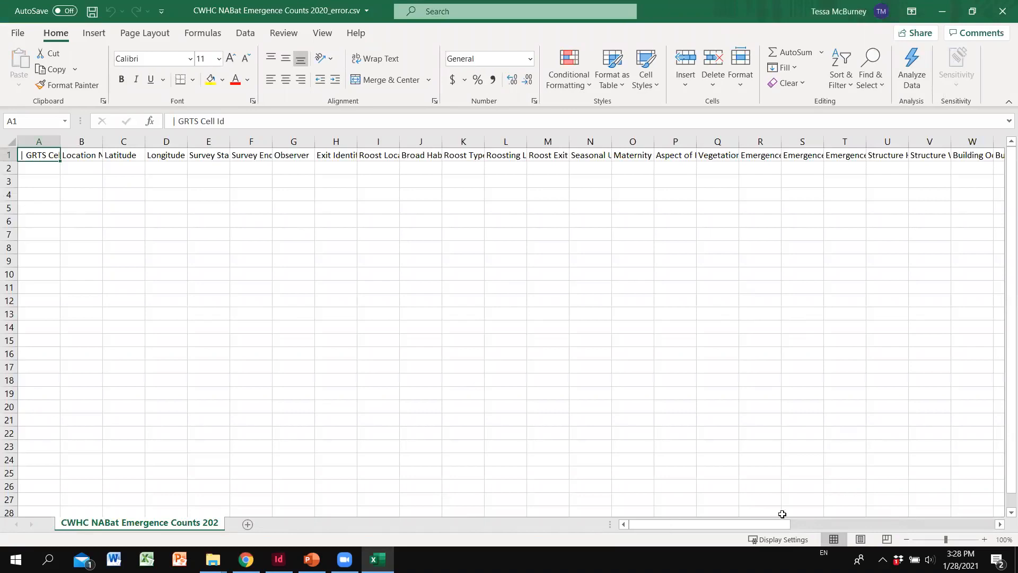
{"action": "left_click_drag", "start_coordinate": [800, 524], "coordinate": [1003, 517]}
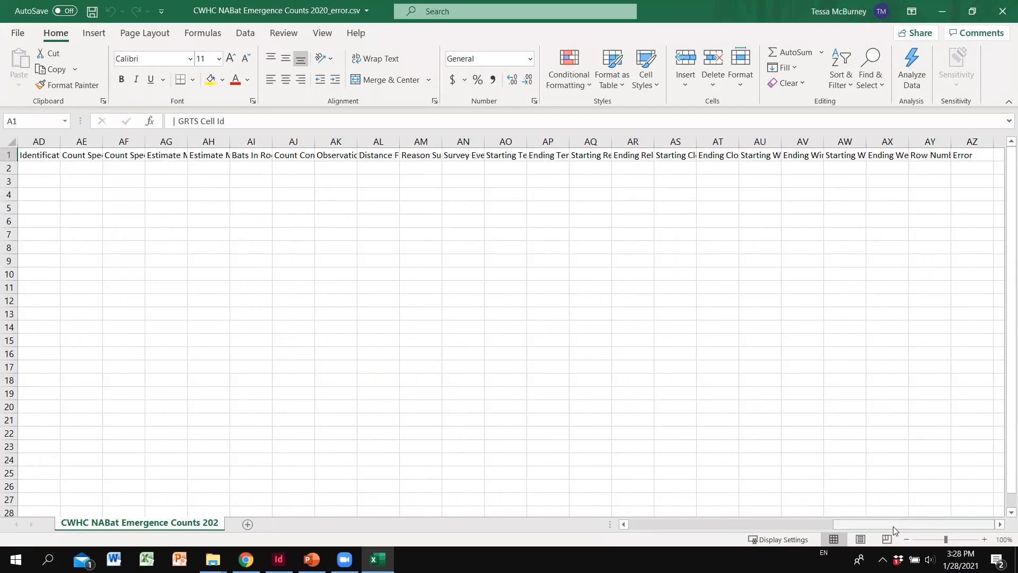
{"action": "left_click_drag", "start_coordinate": [894, 526], "coordinate": [634, 525]}
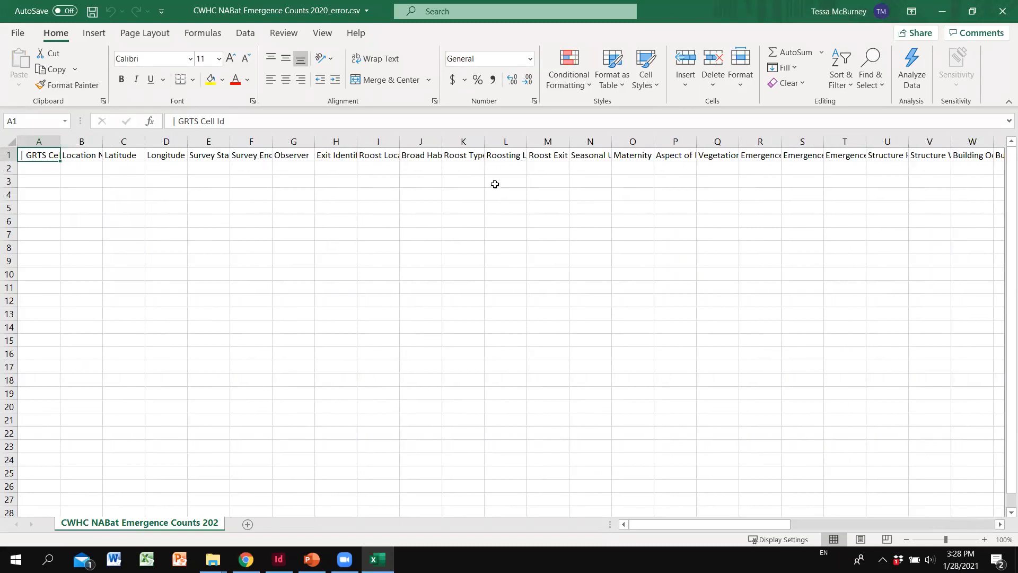
{"action": "left_click_drag", "start_coordinate": [677, 523], "coordinate": [912, 514]}
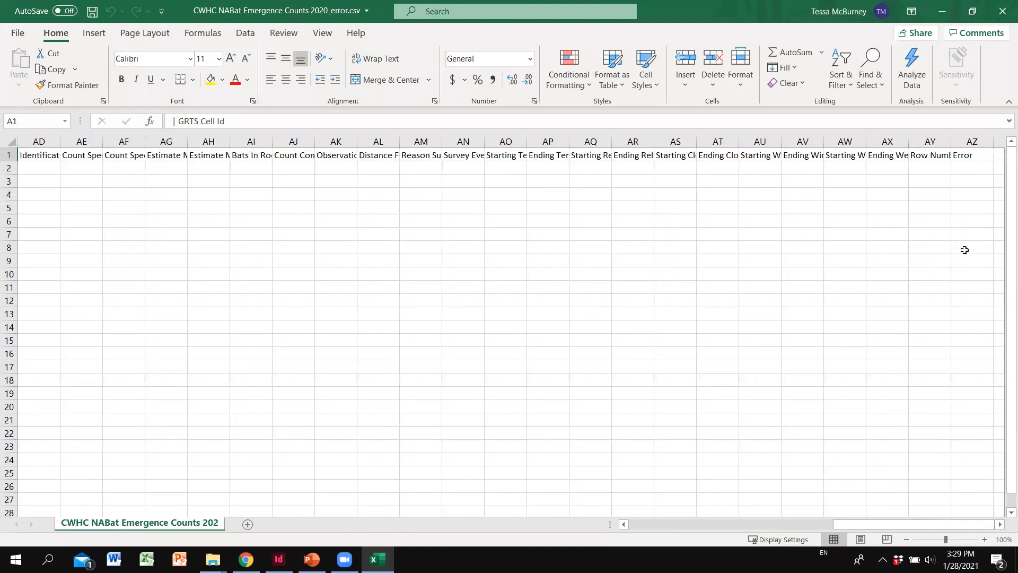
Step: Autofit column AY to fit Row Number, then close the error file
{"action": "double_click", "coordinate": [950, 140]}
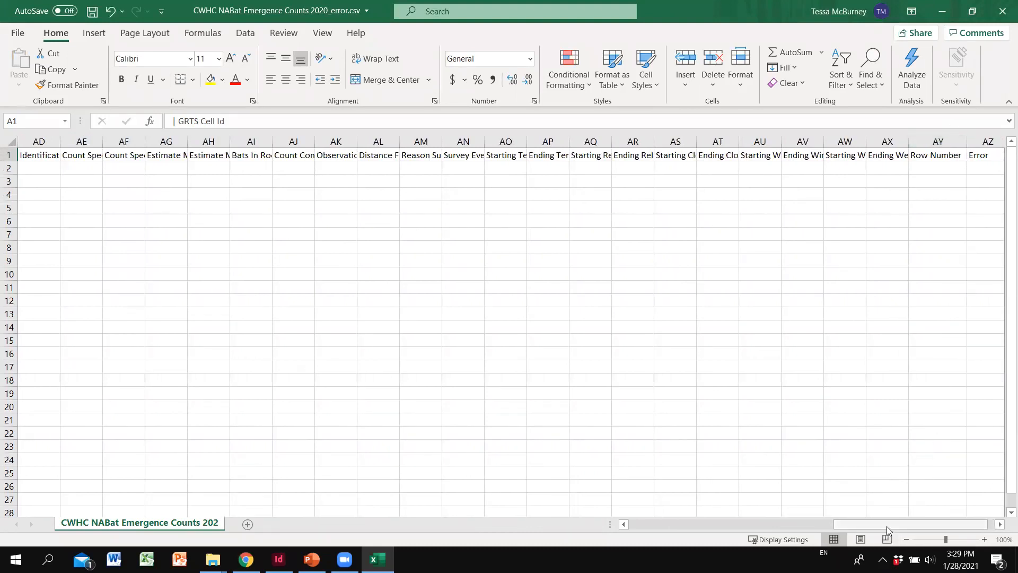
{"action": "left_click_drag", "start_coordinate": [887, 526], "coordinate": [950, 523]}
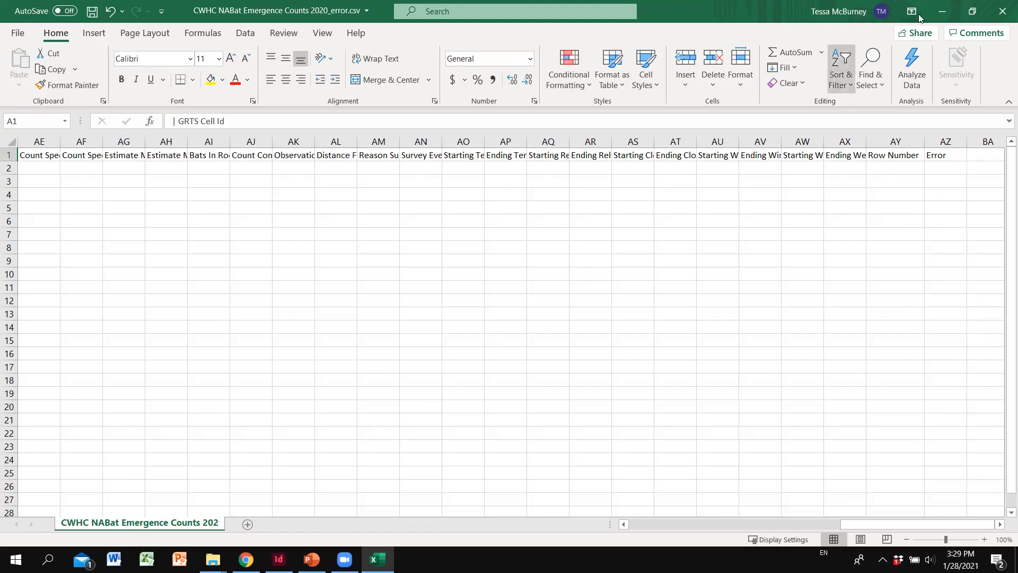
{"action": "left_click", "coordinate": [1001, 9]}
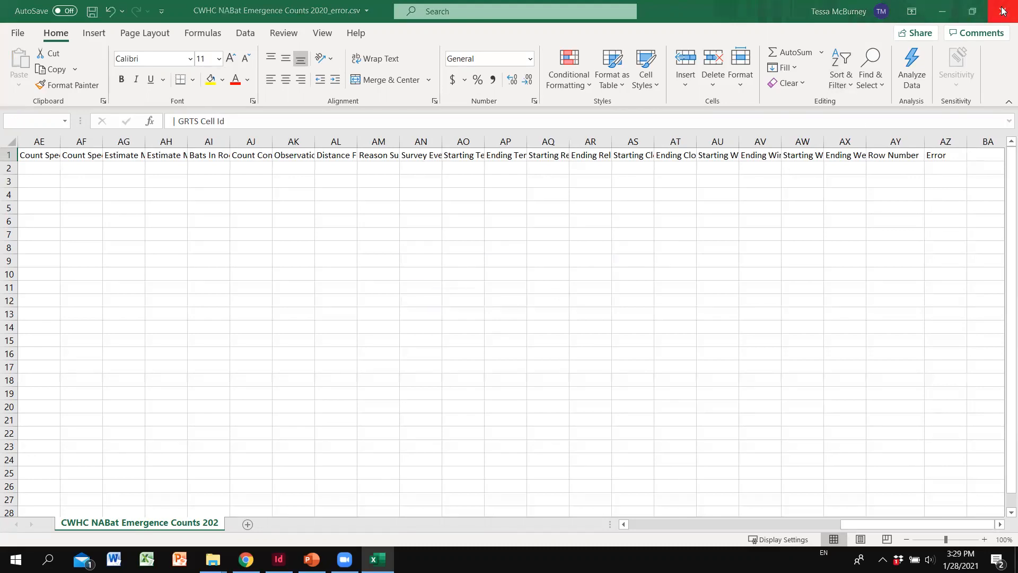
Step: Autofit column AY and read AZ's error: actual GRTS cell 74444 versus provided 8908, then close
{"action": "left_click", "coordinate": [498, 299]}
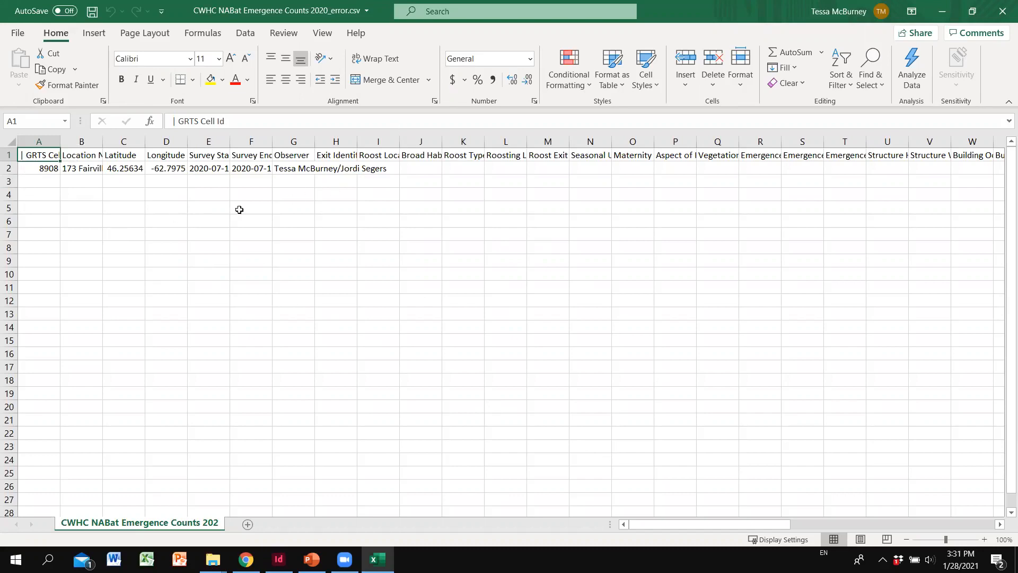
{"action": "left_click_drag", "start_coordinate": [667, 524], "coordinate": [902, 516]}
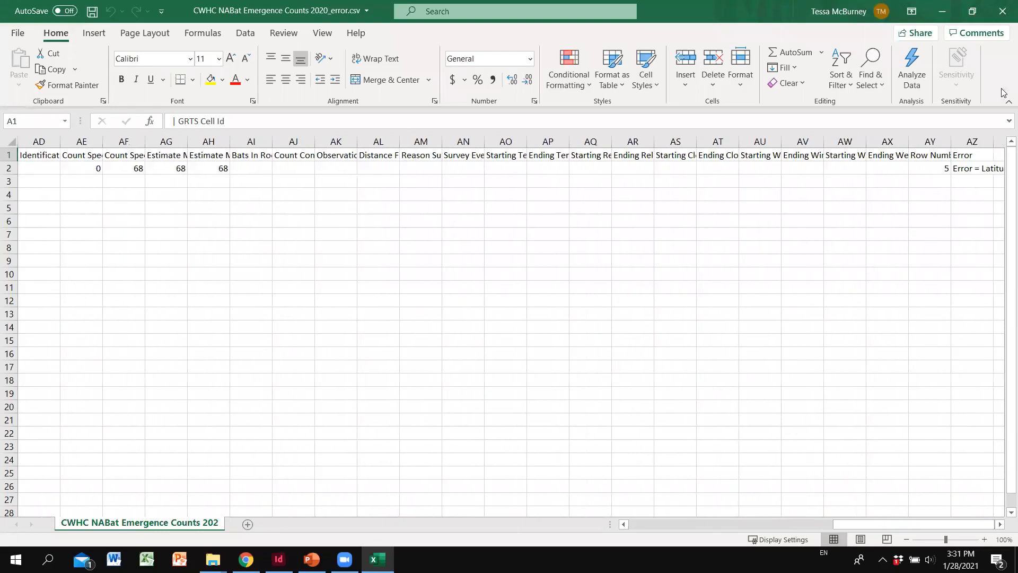
{"action": "double_click", "coordinate": [952, 139]}
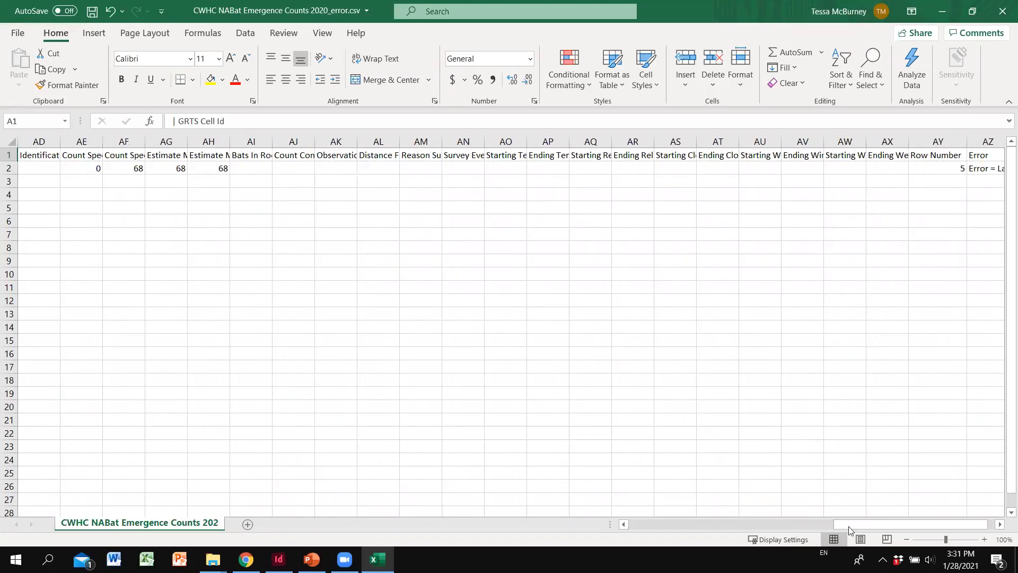
{"action": "left_click_drag", "start_coordinate": [910, 525], "coordinate": [917, 525]}
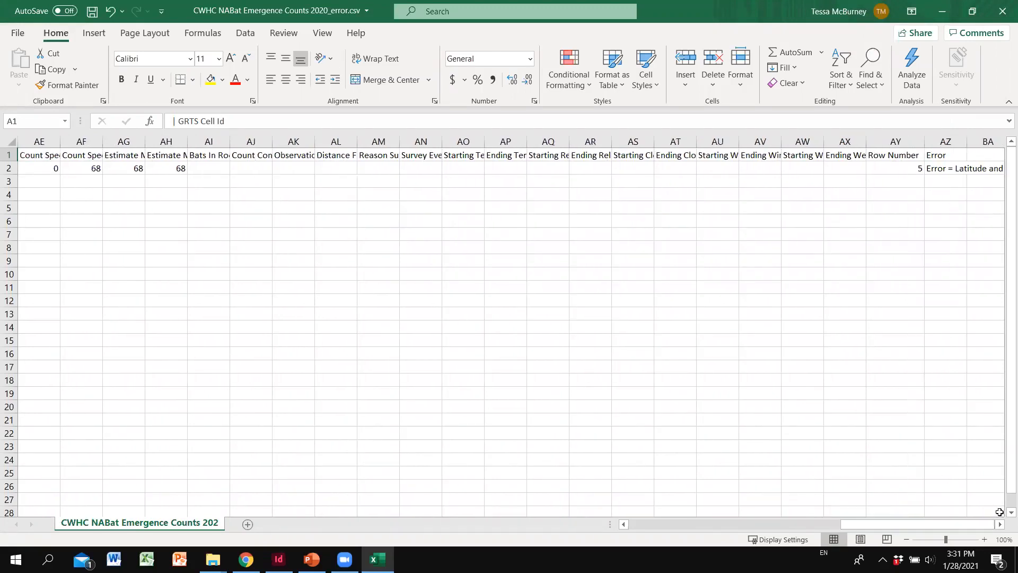
{"action": "left_click", "coordinate": [1000, 525]}
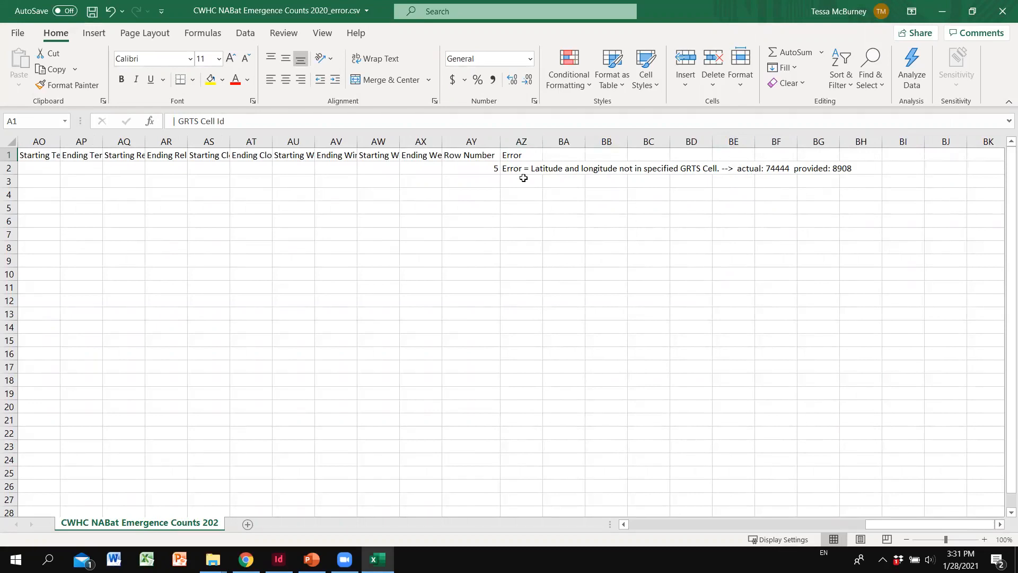
{"action": "left_click", "coordinate": [1003, 5]}
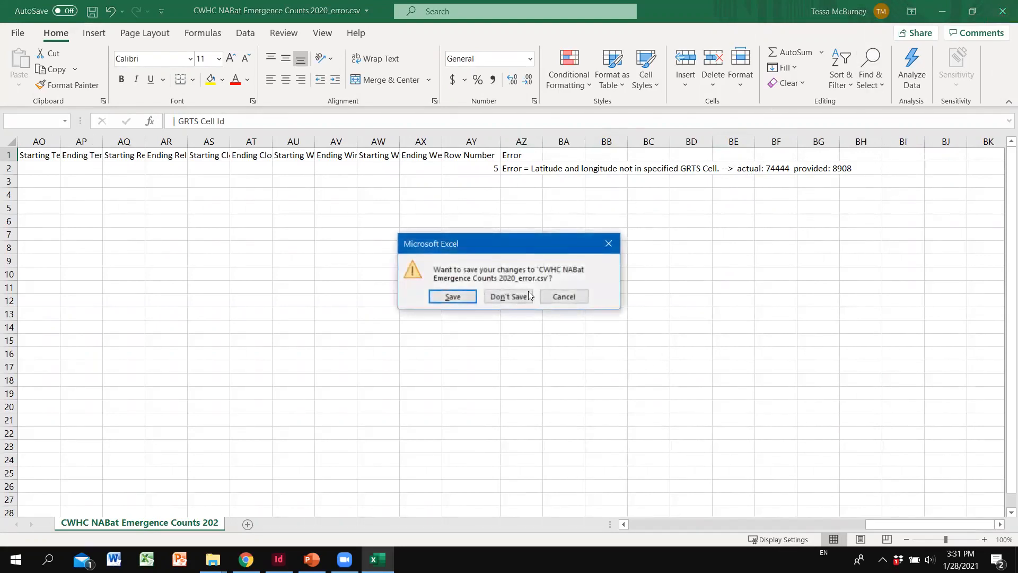
Step: Discard and delete the _error.csv from Downloads, then open CWHC NABat Emergence Counts 2020.csv
{"action": "left_click", "coordinate": [509, 296]}
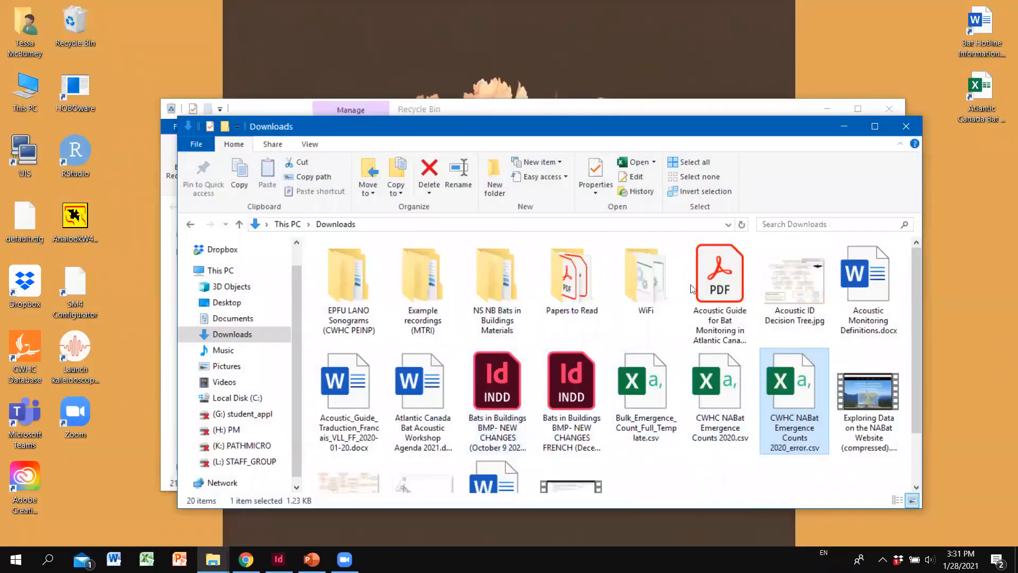
{"action": "left_click", "coordinate": [430, 171]}
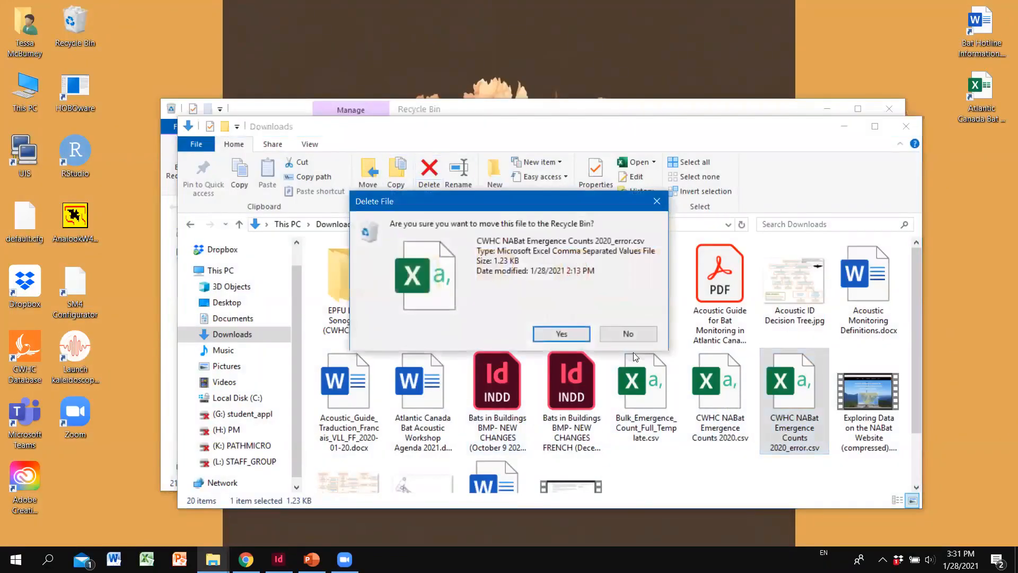
{"action": "left_click", "coordinate": [577, 332]}
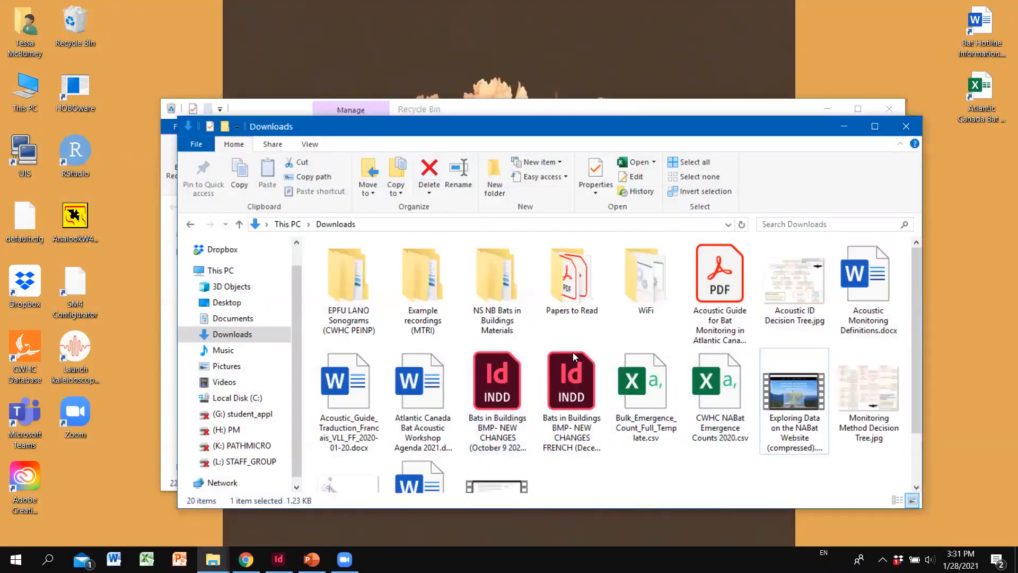
{"action": "double_click", "coordinate": [711, 406]}
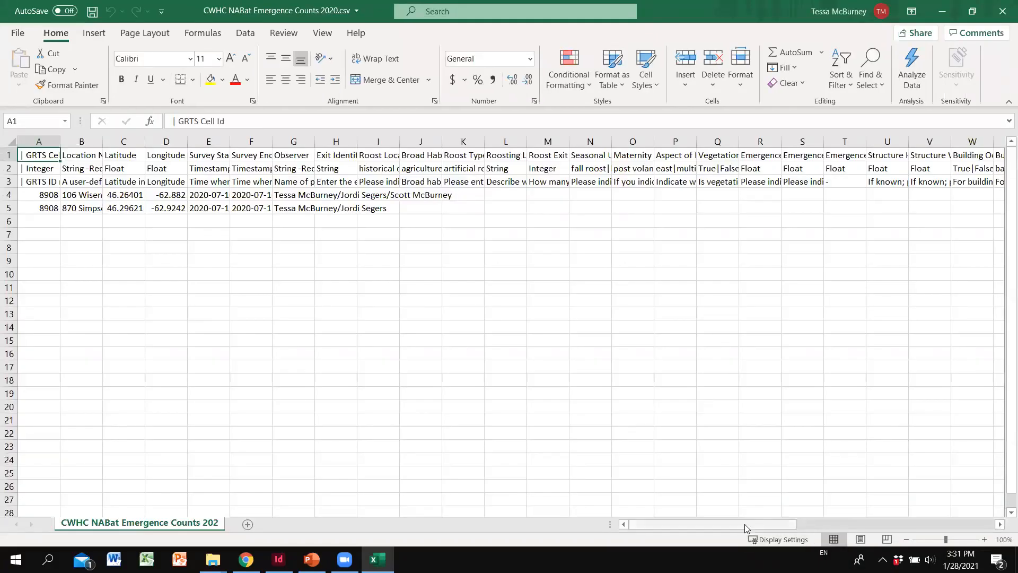
{"action": "left_click_drag", "start_coordinate": [748, 525], "coordinate": [657, 525]}
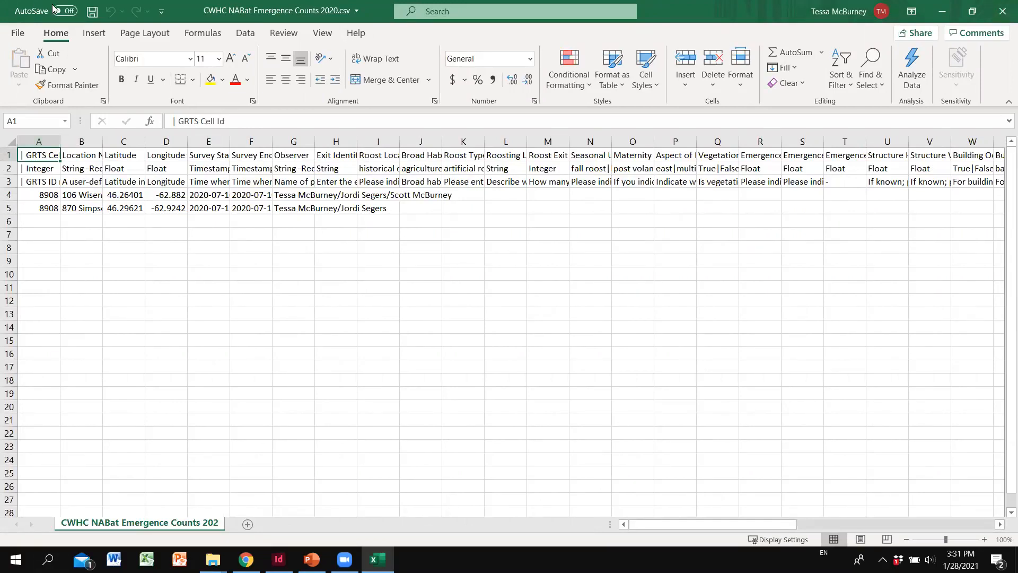
{"action": "left_click", "coordinate": [1003, 10]}
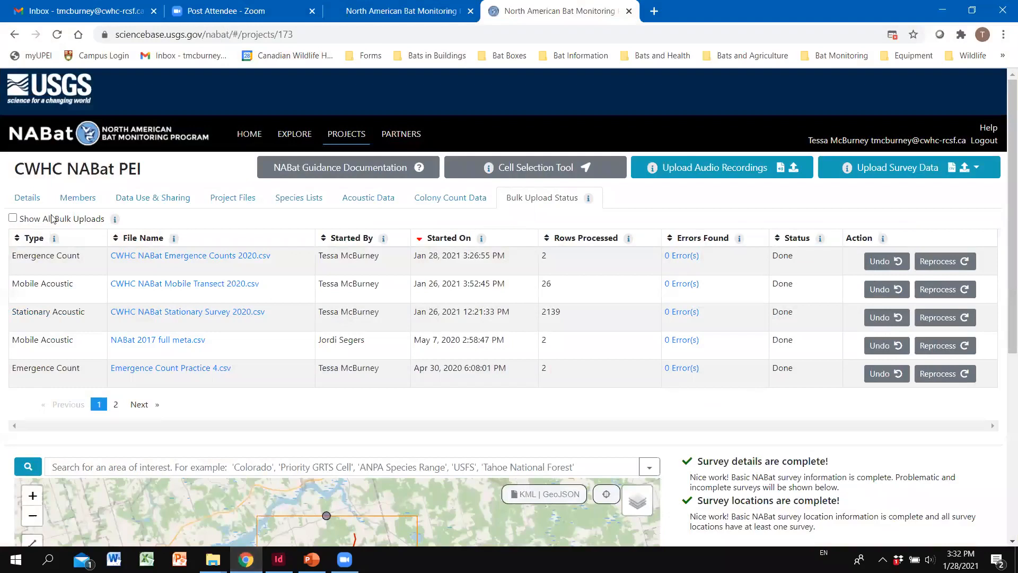
Step: Back out of undoing the latest emergence count upload and start a new Emergence Count upload
{"action": "left_click", "coordinate": [882, 263]}
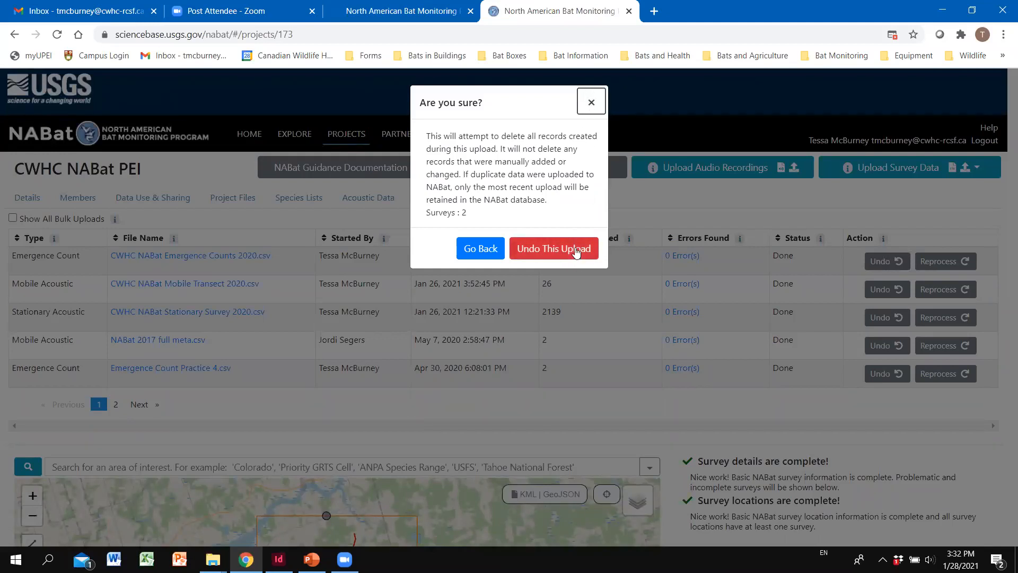
{"action": "left_click", "coordinate": [591, 104]}
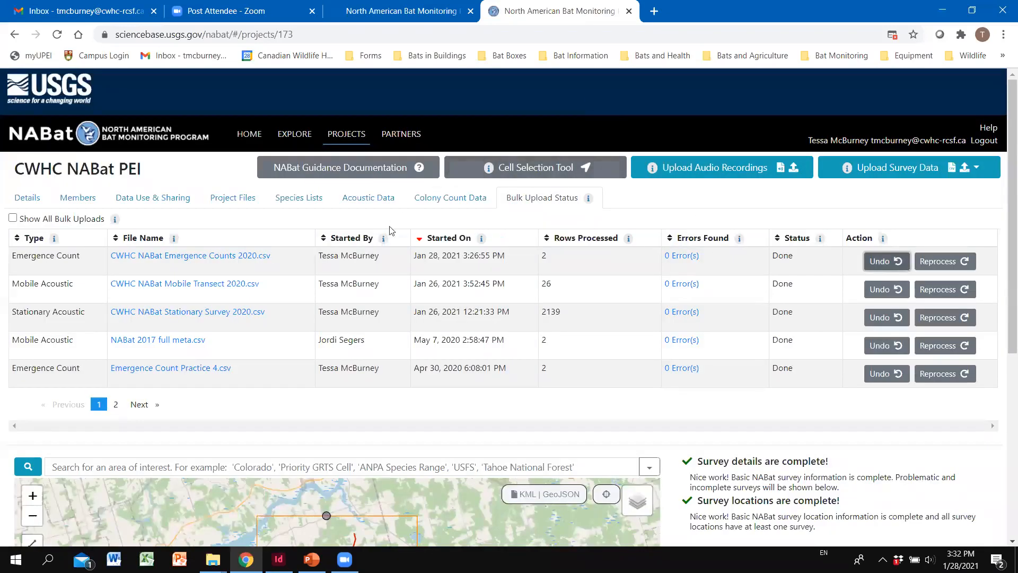
{"action": "left_click", "coordinate": [909, 170]}
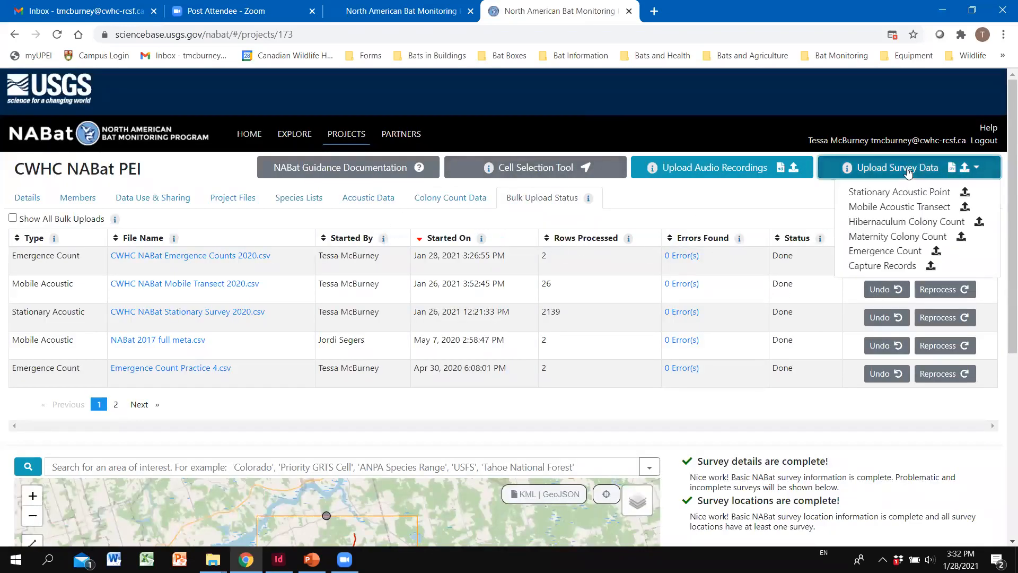
{"action": "left_click", "coordinate": [881, 255]}
Step: View the Full Metadata template, close the upload window, and show the CWHC NABat PEI Details
{"action": "left_click", "coordinate": [635, 349]}
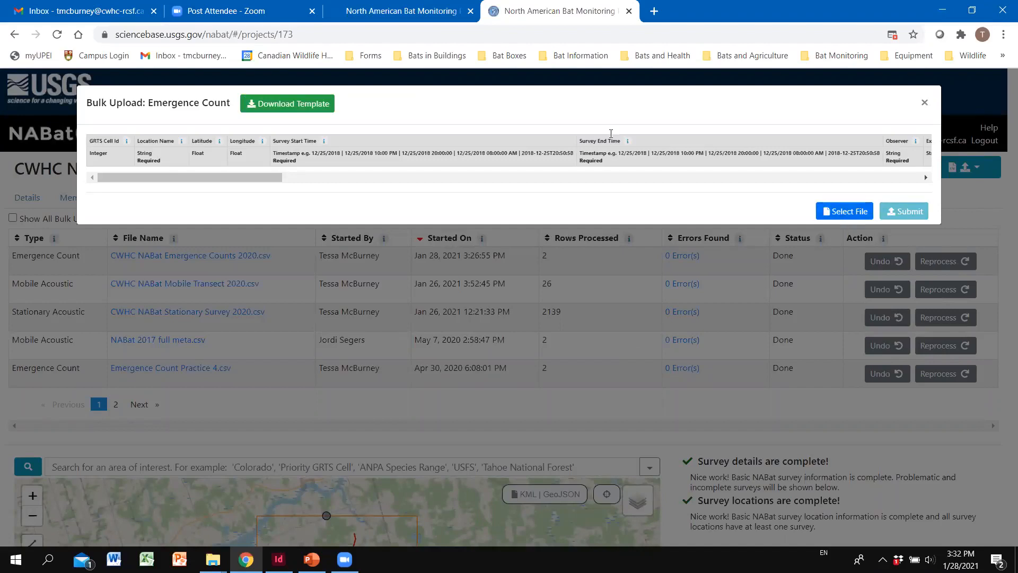
{"action": "left_click", "coordinate": [926, 104]}
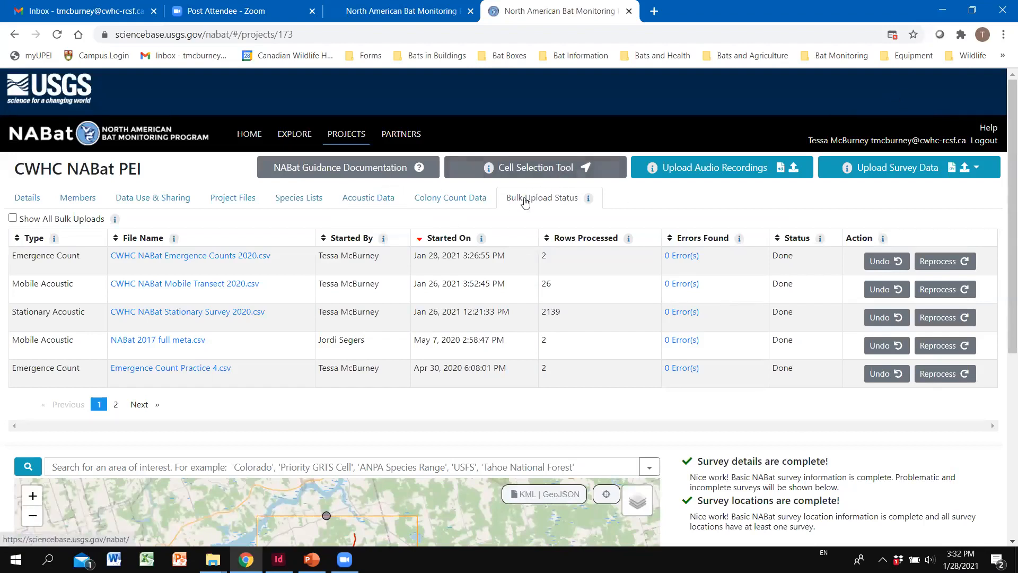
{"action": "left_click", "coordinate": [34, 198]}
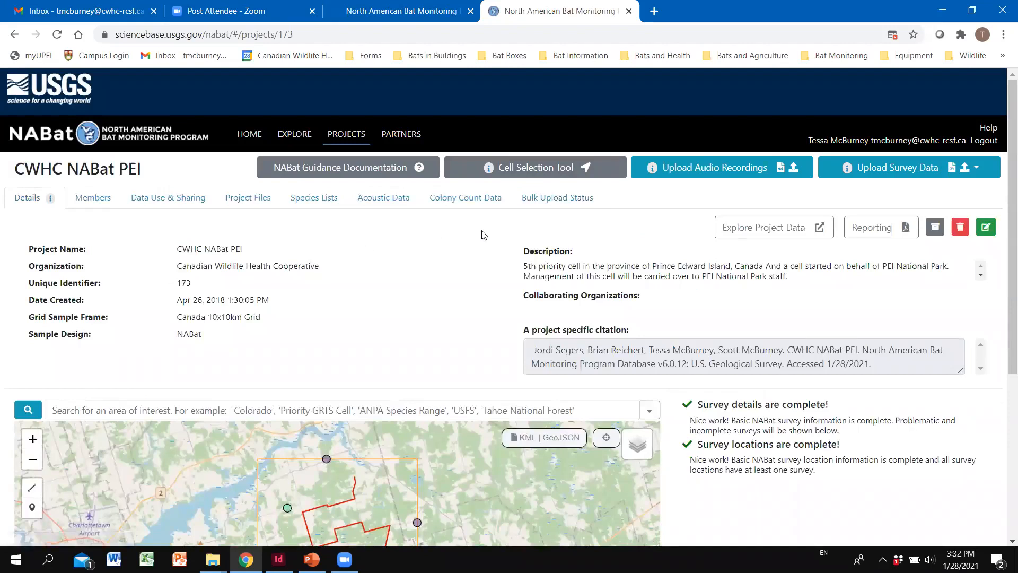
{"action": "scroll", "coordinate": [483, 235], "scroll_direction": "down", "scroll_amount": 5}
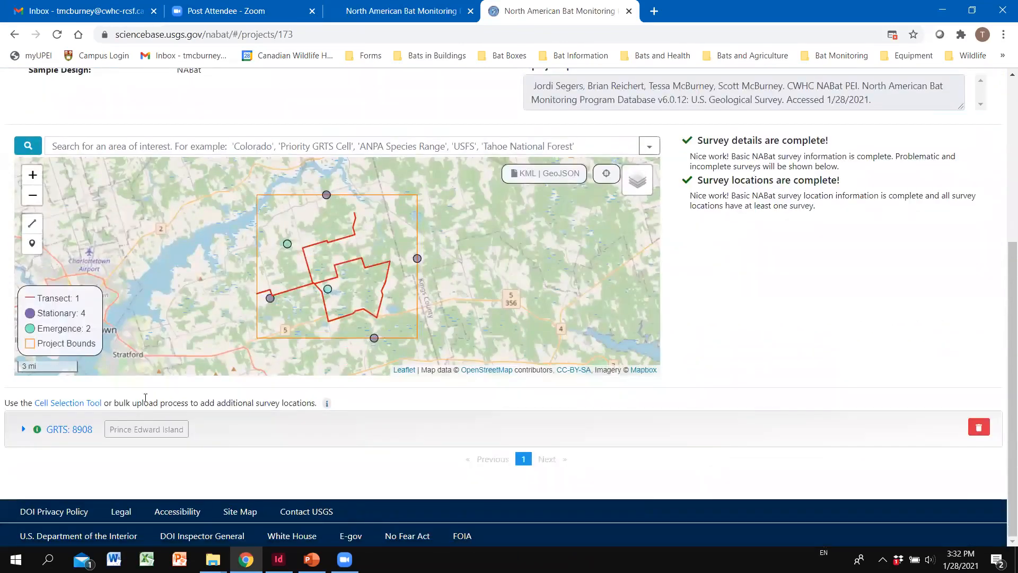
{"action": "left_click", "coordinate": [68, 430]}
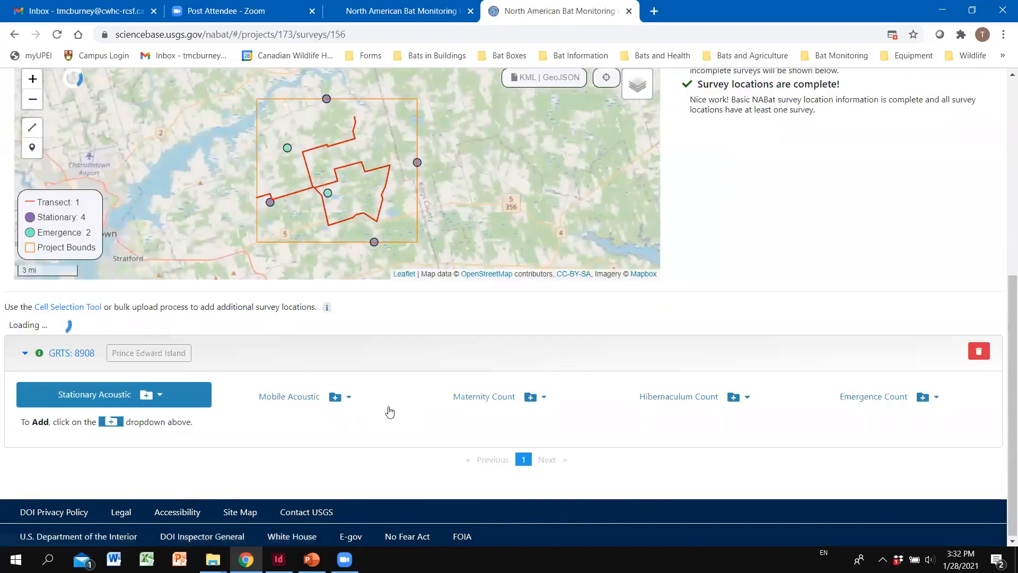
{"action": "scroll", "coordinate": [282, 312], "scroll_direction": "up", "scroll_amount": 5}
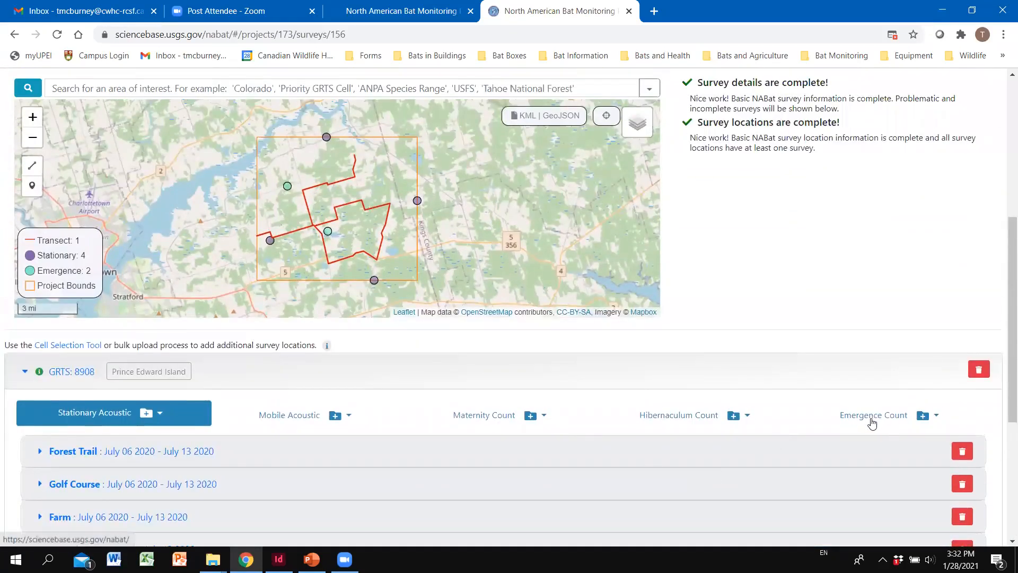
{"action": "left_click", "coordinate": [884, 420]}
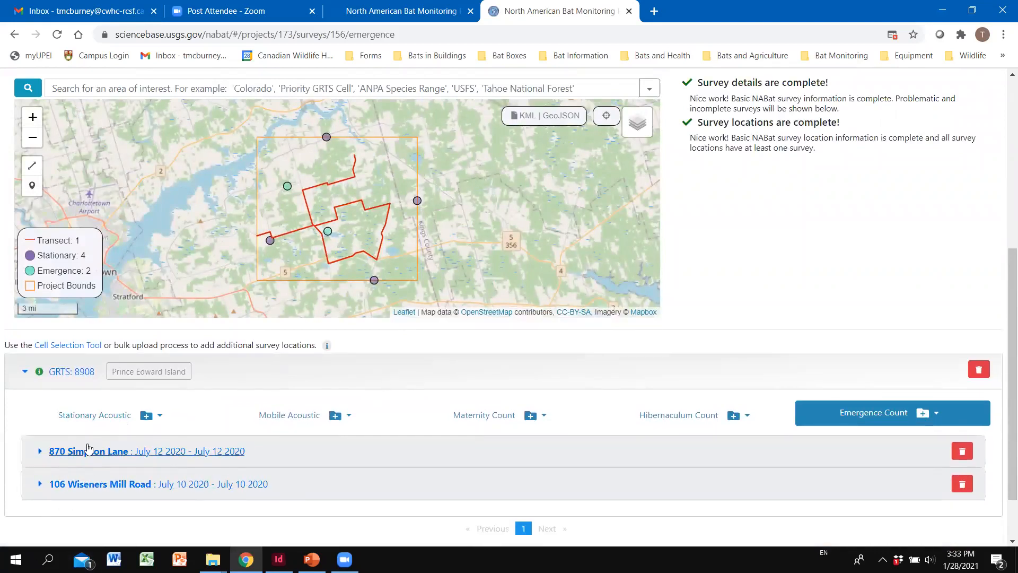
{"action": "scroll", "coordinate": [134, 432], "scroll_direction": "down", "scroll_amount": 2}
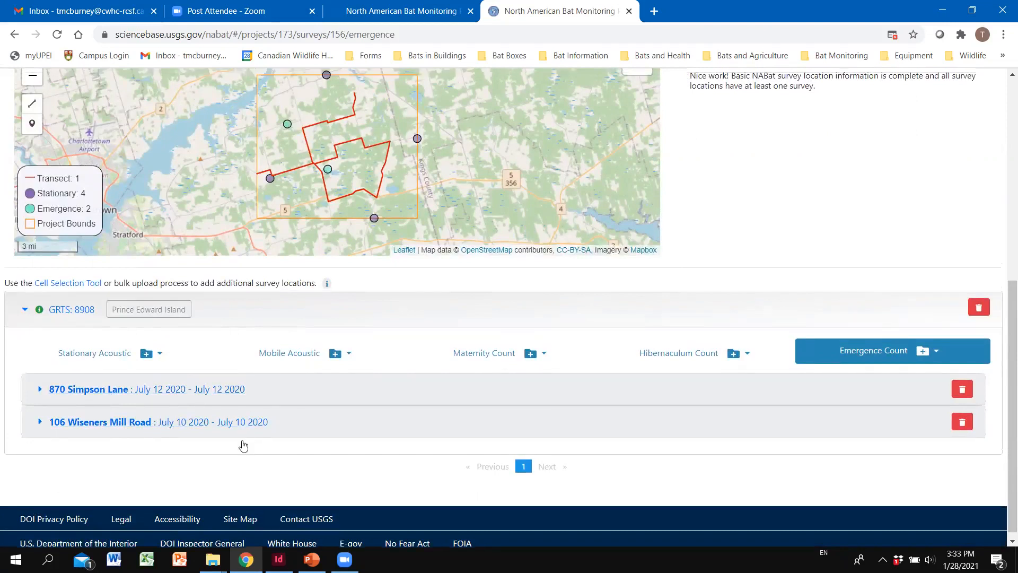
{"action": "scroll", "coordinate": [318, 413], "scroll_direction": "up", "scroll_amount": 1}
{"action": "scroll", "coordinate": [484, 223], "scroll_direction": "up", "scroll_amount": 1}
{"action": "scroll", "coordinate": [505, 219], "scroll_direction": "down", "scroll_amount": 1}
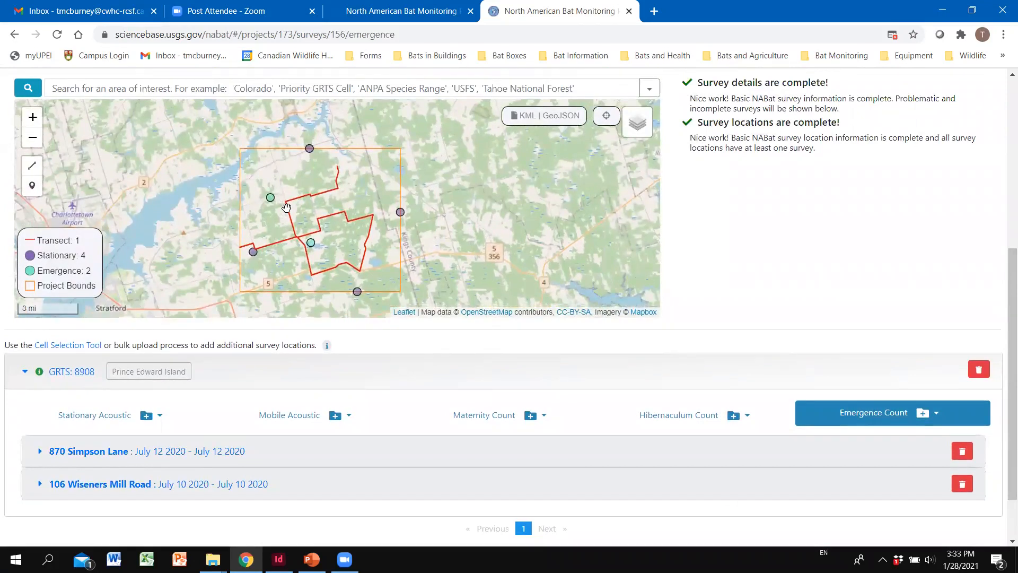
{"action": "scroll", "coordinate": [263, 184], "scroll_direction": "up", "scroll_amount": 1}
{"action": "scroll", "coordinate": [263, 183], "scroll_direction": "down", "scroll_amount": 1}
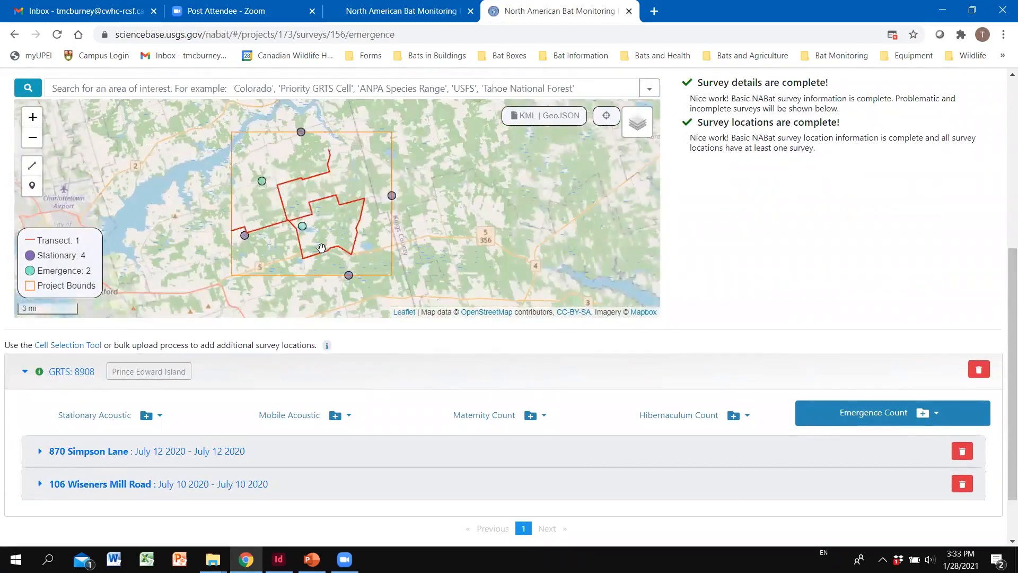
{"action": "mouse_move", "coordinate": [322, 248]}
{"action": "scroll", "coordinate": [280, 200], "scroll_direction": "up", "scroll_amount": 1}
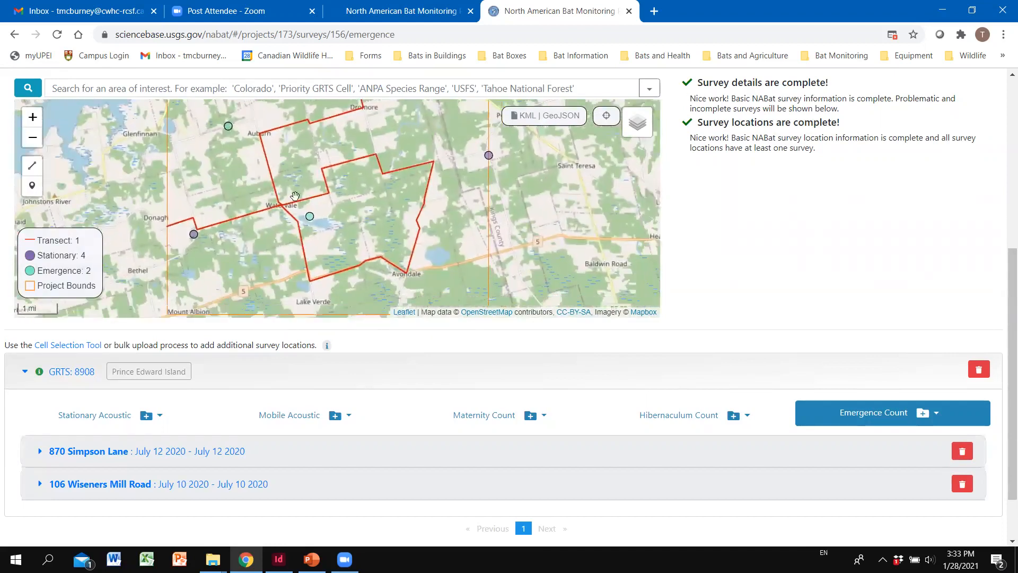
{"action": "mouse_move", "coordinate": [227, 128]}
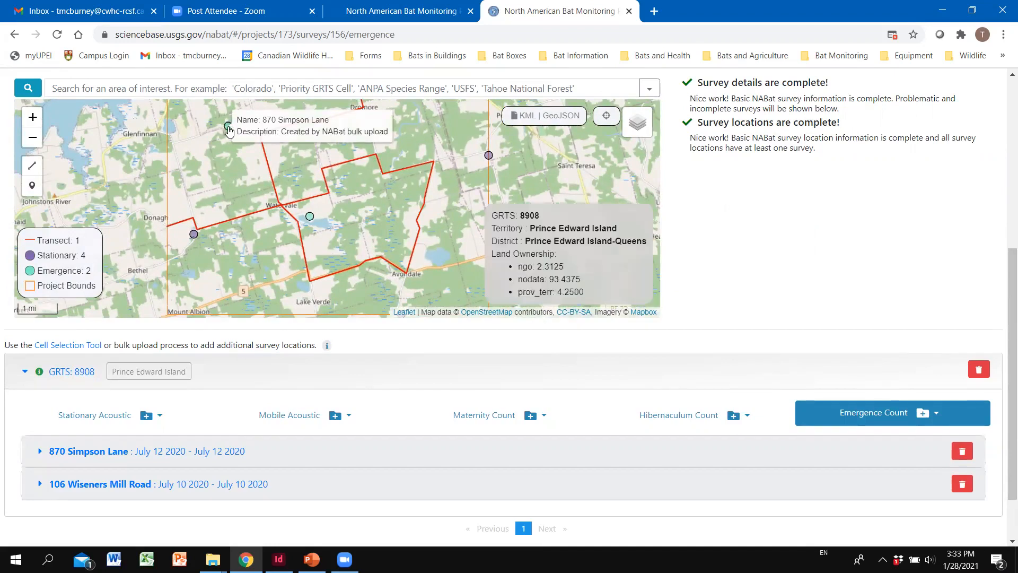
{"action": "mouse_move", "coordinate": [310, 218]}
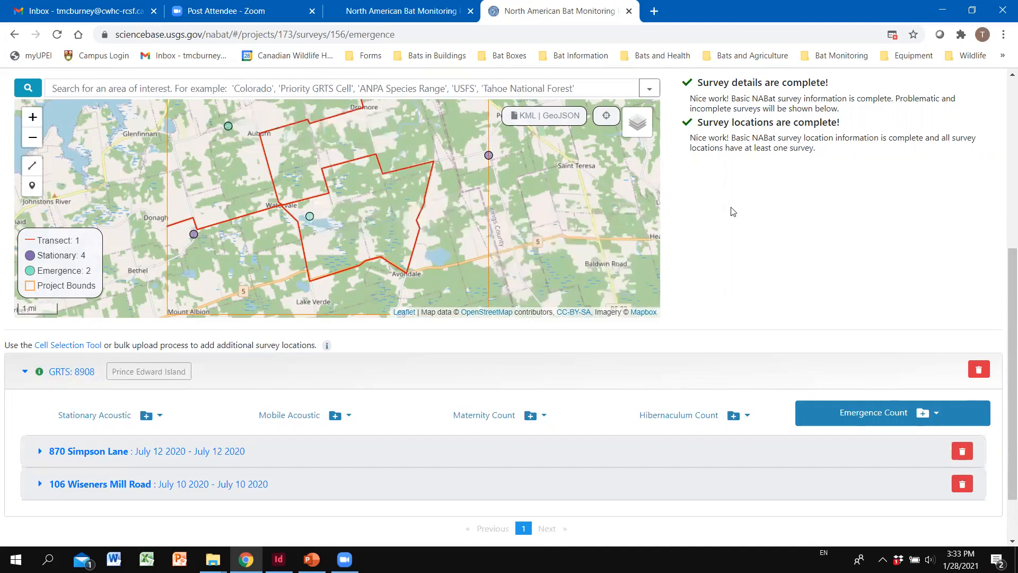
{"action": "scroll", "coordinate": [738, 204], "scroll_direction": "down", "scroll_amount": 1}
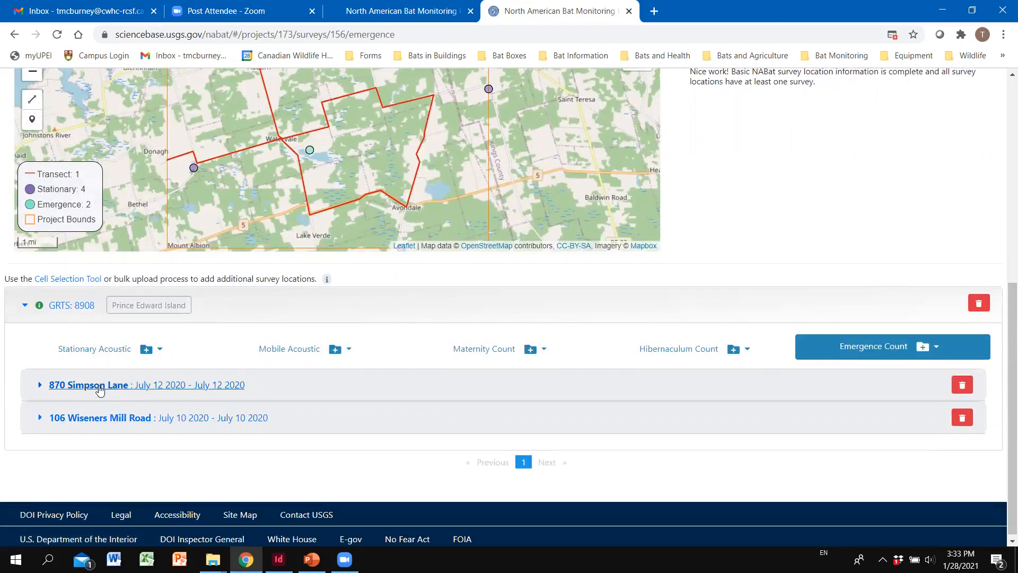
{"action": "left_click", "coordinate": [99, 388]}
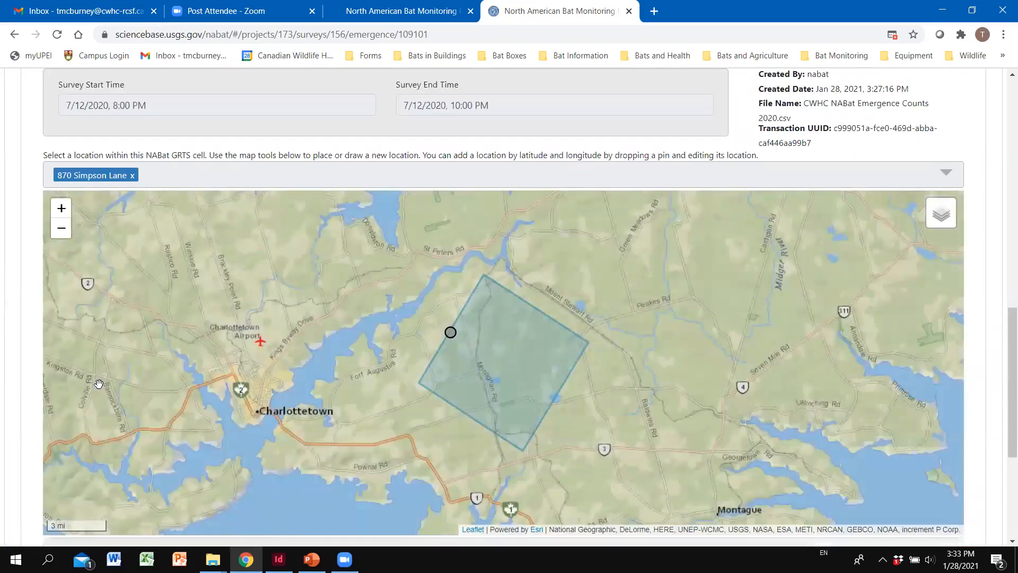
{"action": "scroll", "coordinate": [404, 228], "scroll_direction": "down", "scroll_amount": 1}
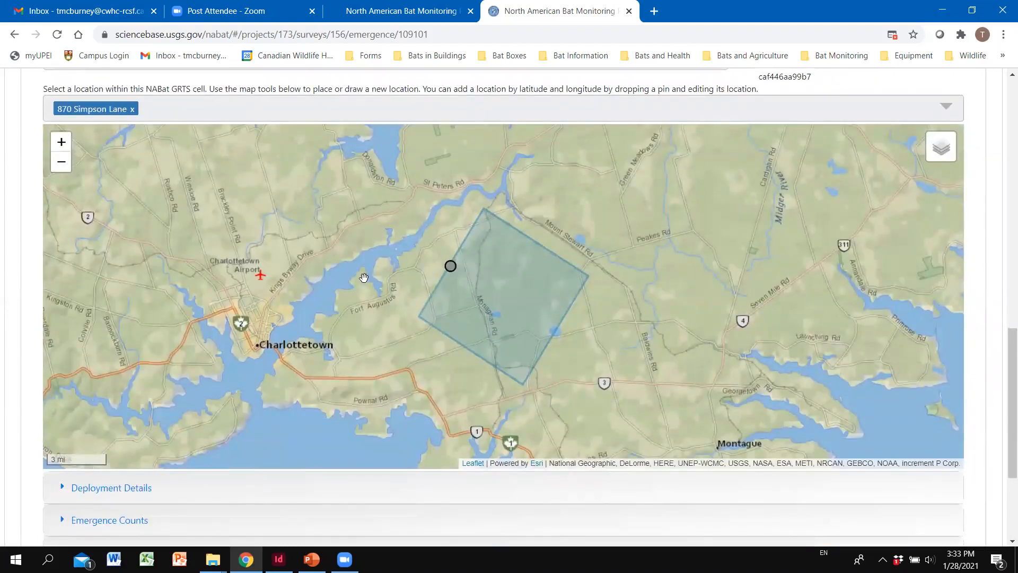
{"action": "scroll", "coordinate": [325, 313], "scroll_direction": "up", "scroll_amount": 2}
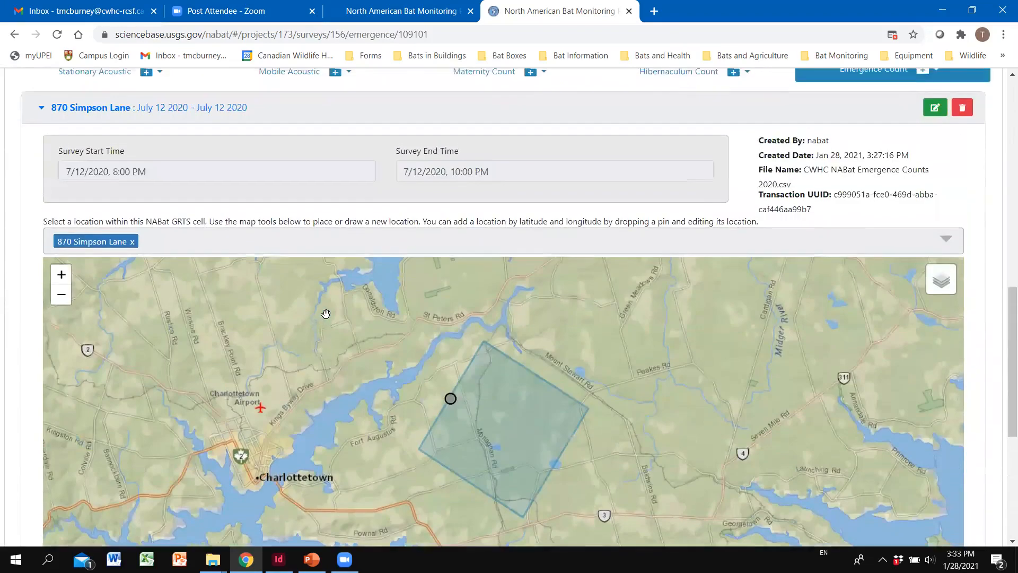
{"action": "scroll", "coordinate": [325, 313], "scroll_direction": "down", "scroll_amount": 2}
{"action": "scroll", "coordinate": [324, 314], "scroll_direction": "up", "scroll_amount": 2}
Step: Enter and exit edit mode without saving, then scroll down to the survey's collapsible sections
{"action": "left_click", "coordinate": [936, 108]}
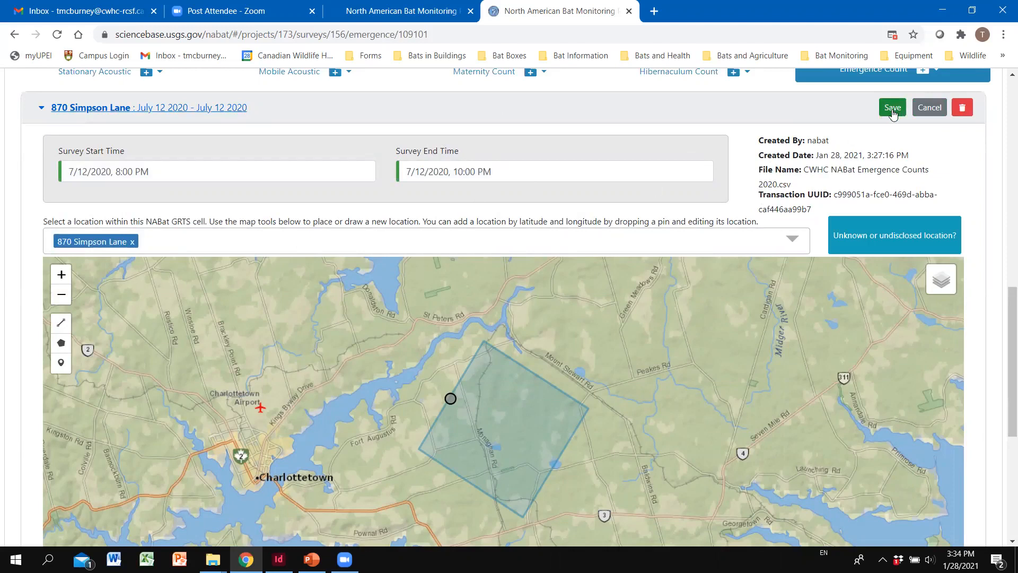
{"action": "left_click", "coordinate": [937, 112]}
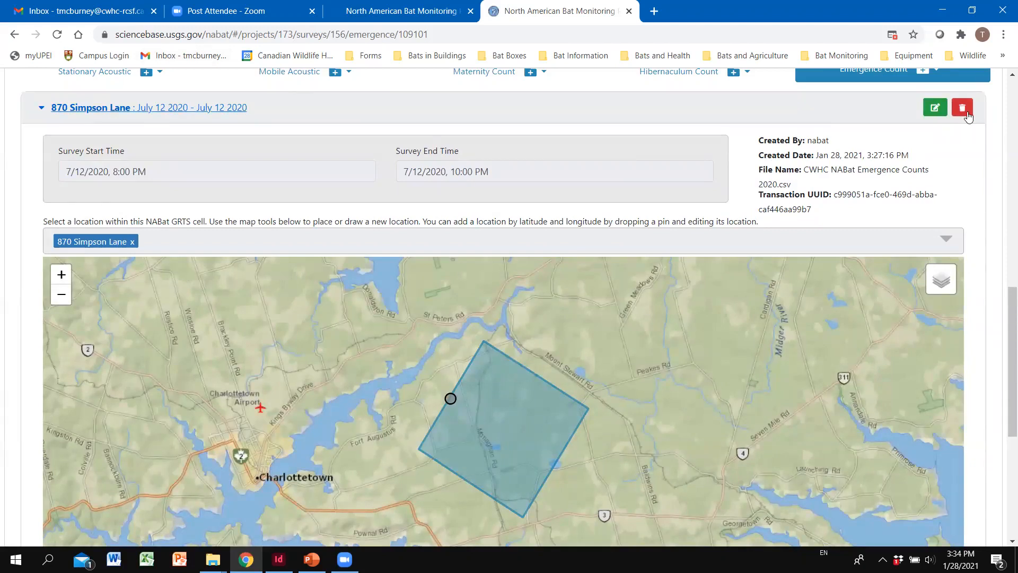
{"action": "scroll", "coordinate": [366, 181], "scroll_direction": "down", "scroll_amount": 6}
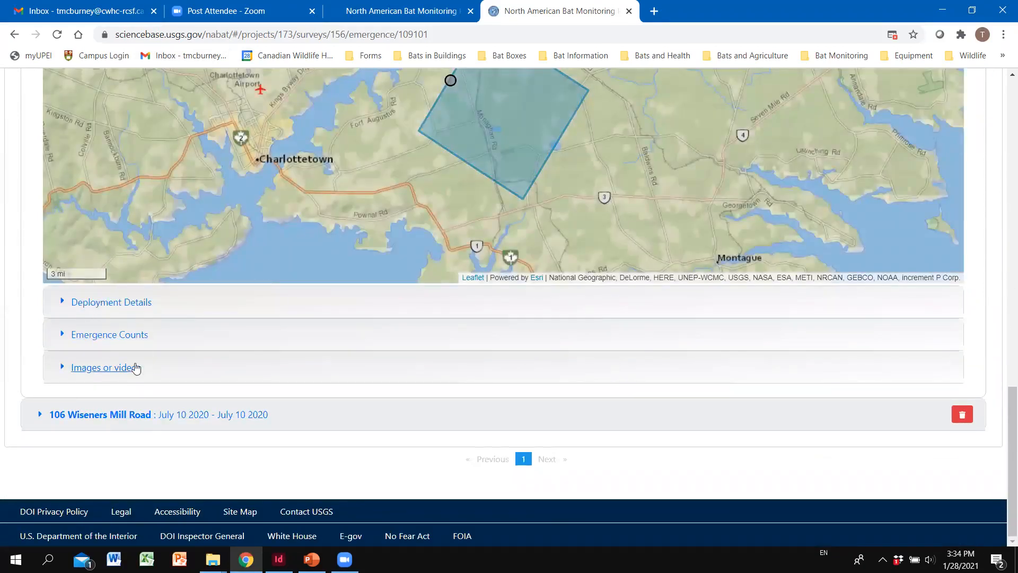
{"action": "left_click", "coordinate": [138, 304]}
{"action": "scroll", "coordinate": [137, 307], "scroll_direction": "down", "scroll_amount": 4}
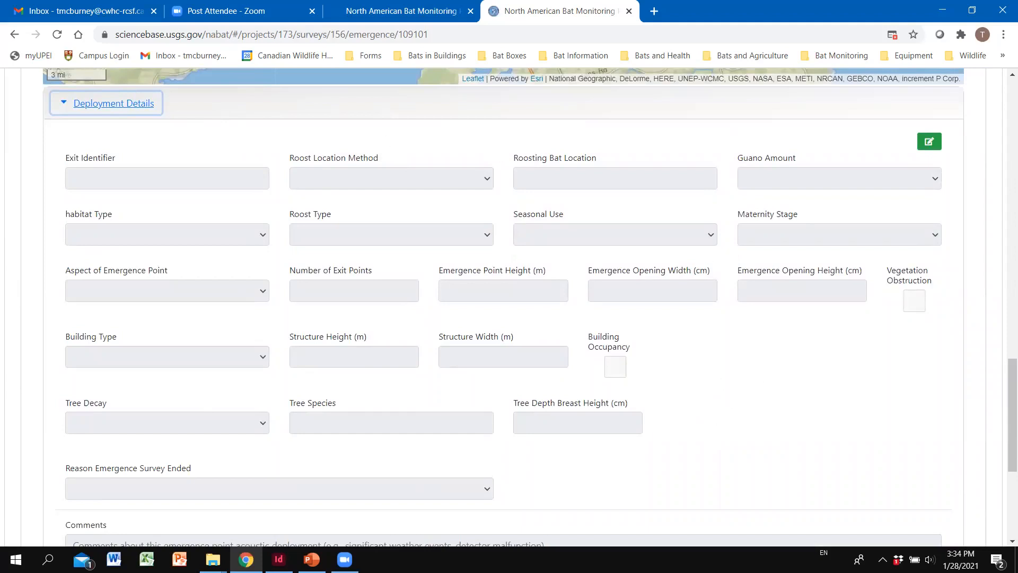
{"action": "scroll", "coordinate": [382, 297], "scroll_direction": "down", "scroll_amount": 1}
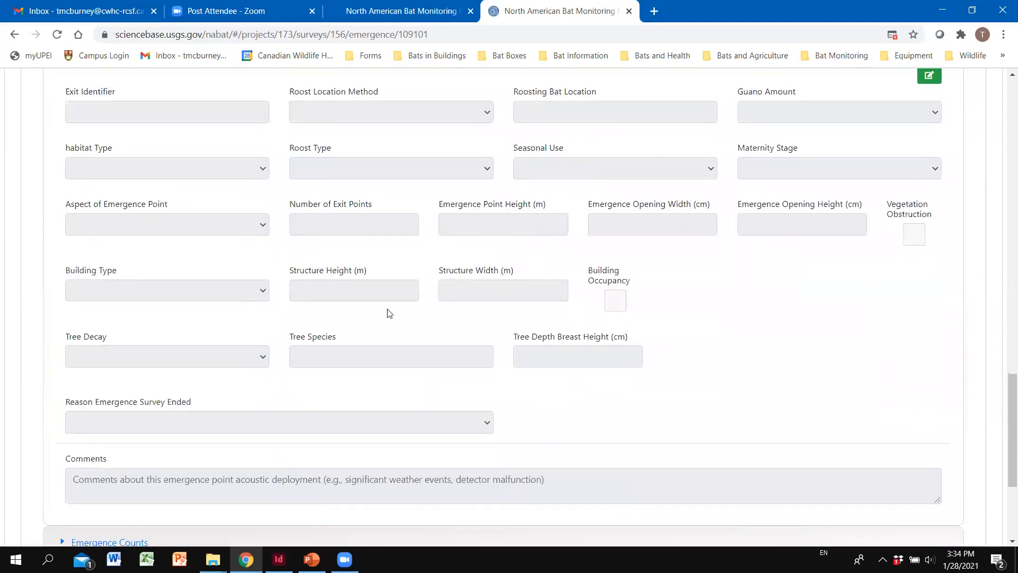
{"action": "scroll", "coordinate": [378, 322], "scroll_direction": "up", "scroll_amount": 1}
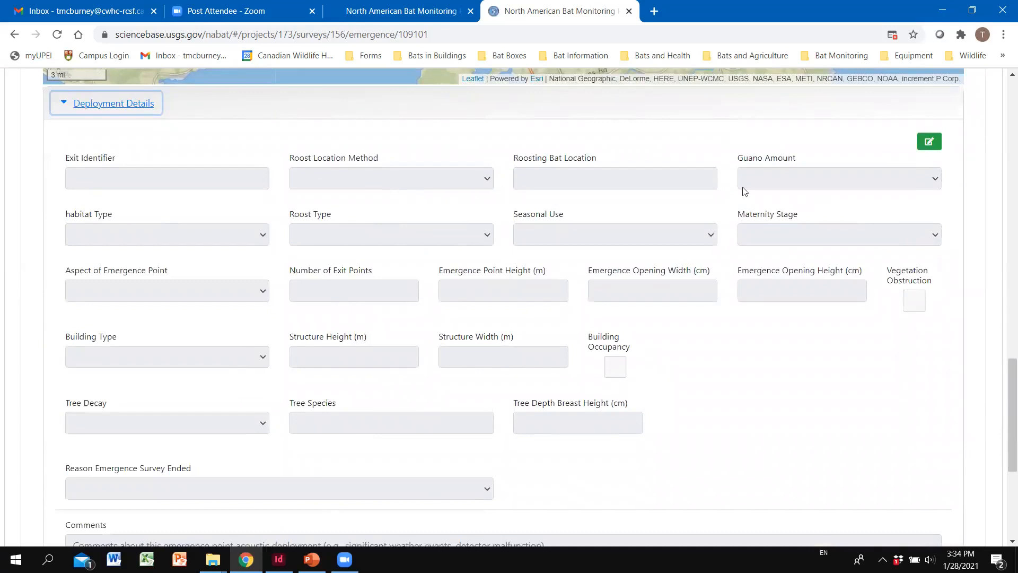
Step: Edit deployment details: roost location method public/biologist, guano scattered, habitat agriculture
{"action": "left_click", "coordinate": [933, 142]}
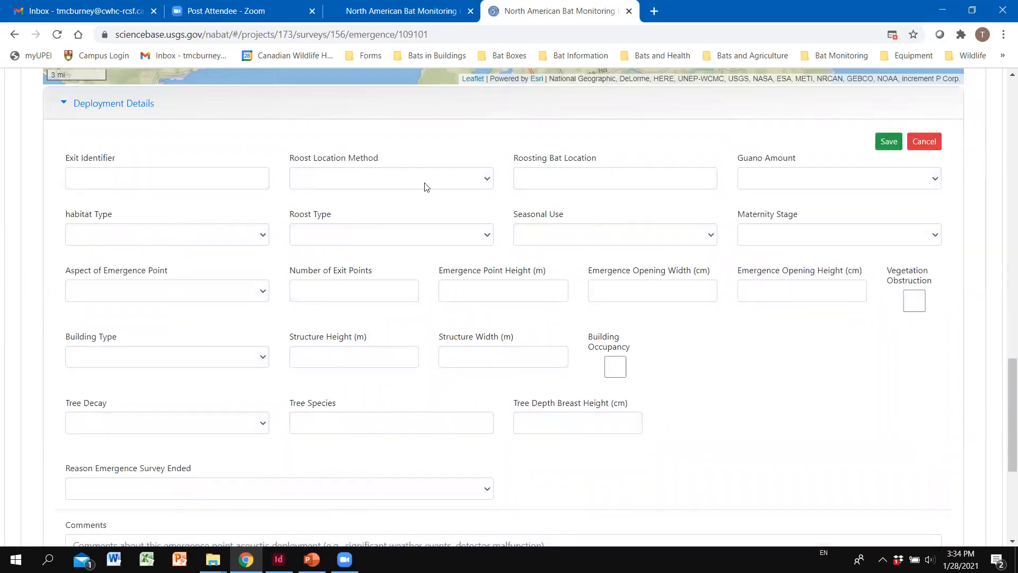
{"action": "left_click", "coordinate": [466, 183]}
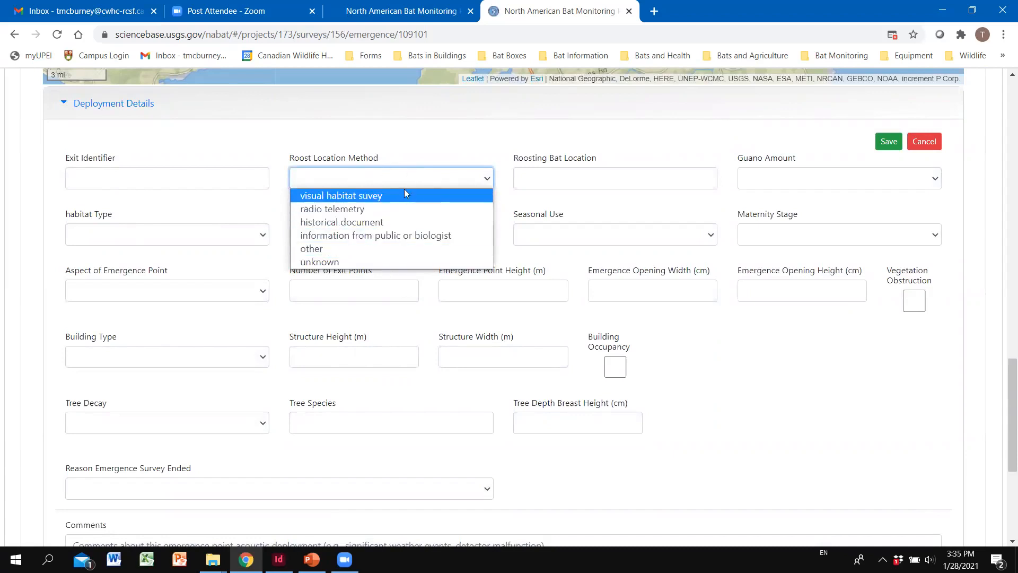
{"action": "left_click", "coordinate": [391, 237]}
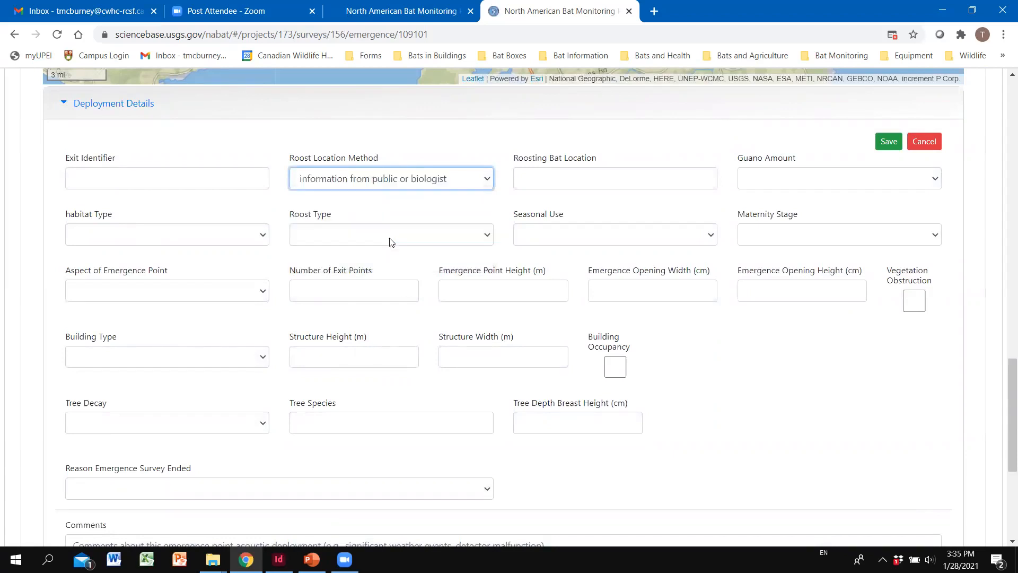
{"action": "left_click", "coordinate": [805, 180]}
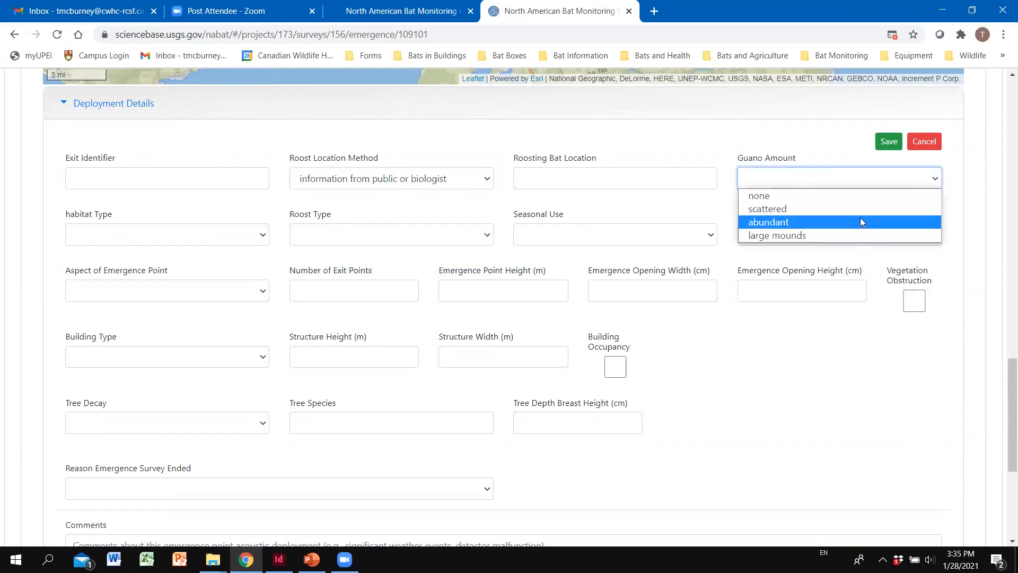
{"action": "left_click", "coordinate": [810, 214]}
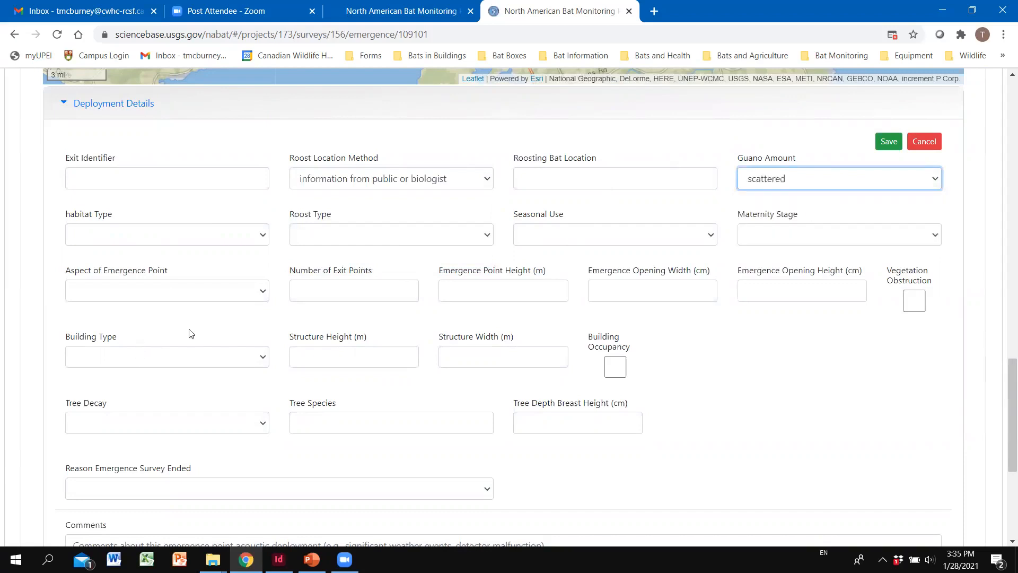
{"action": "left_click", "coordinate": [142, 242]}
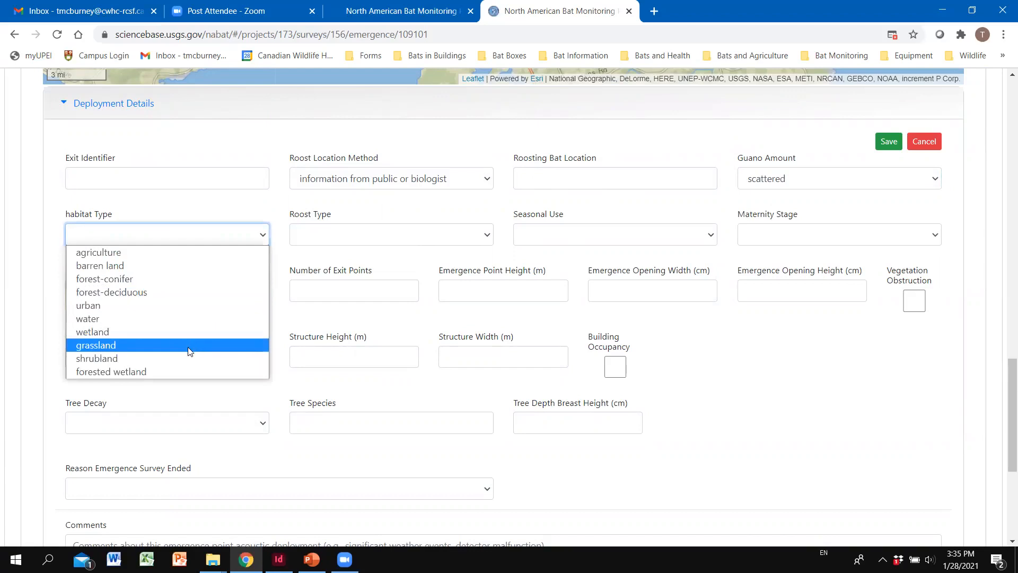
{"action": "left_click", "coordinate": [199, 254]}
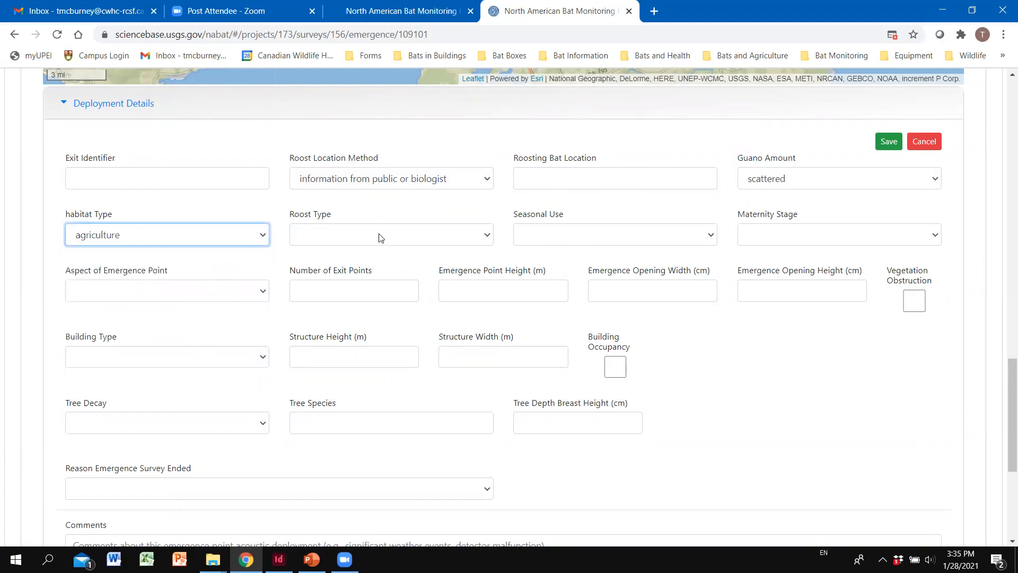
Step: Set roost type to building attic, seasonal use to maternity, and maternity stage to pre volant
{"action": "left_click", "coordinate": [411, 234]}
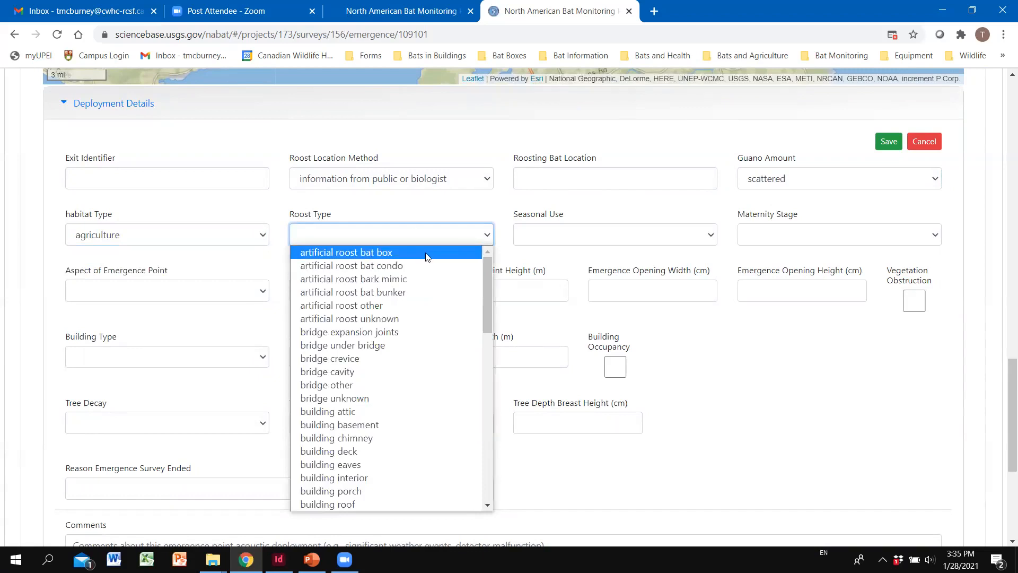
{"action": "scroll", "coordinate": [466, 450], "scroll_direction": "down", "scroll_amount": 3}
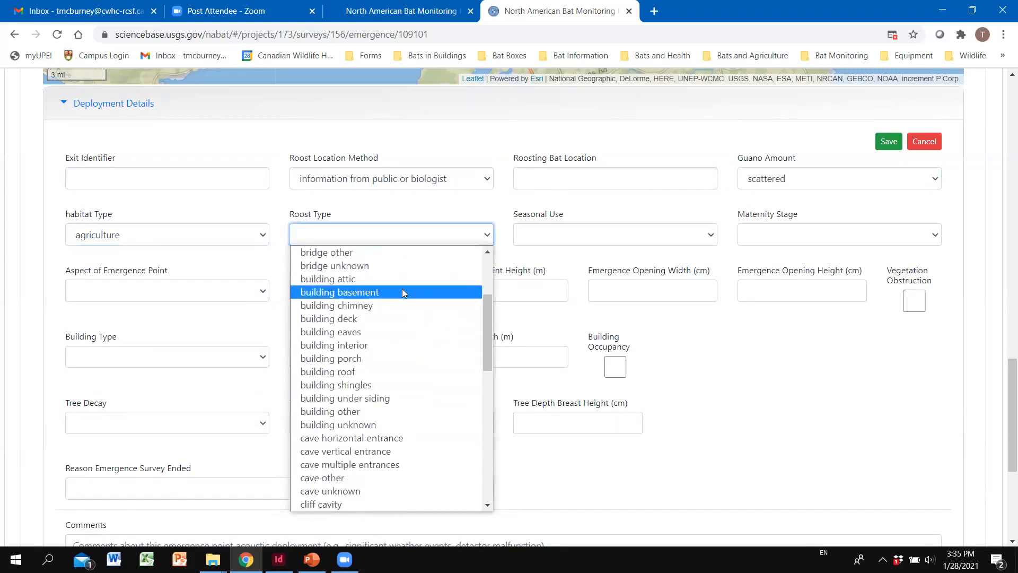
{"action": "left_click", "coordinate": [390, 281]}
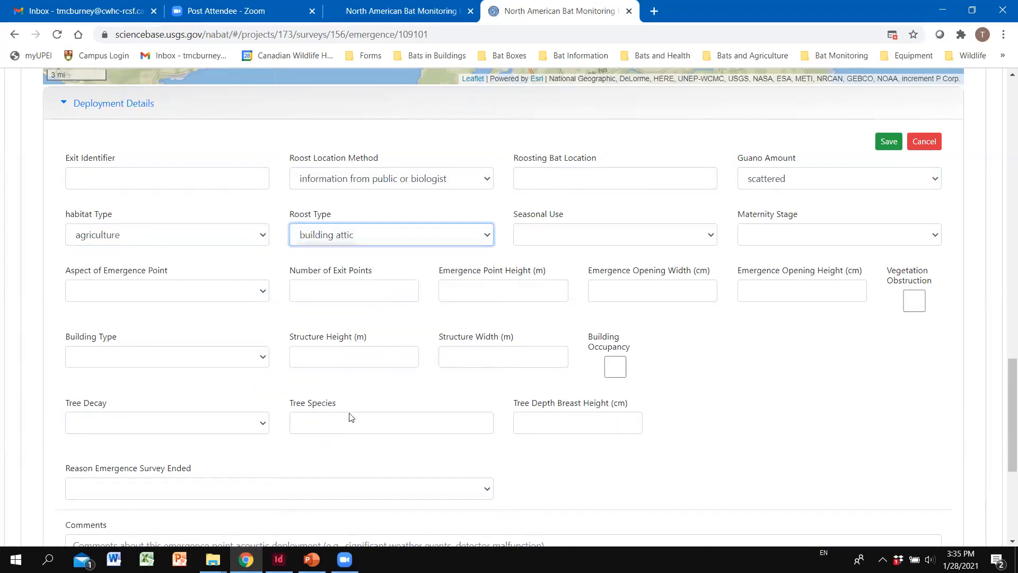
{"action": "left_click", "coordinate": [601, 243]}
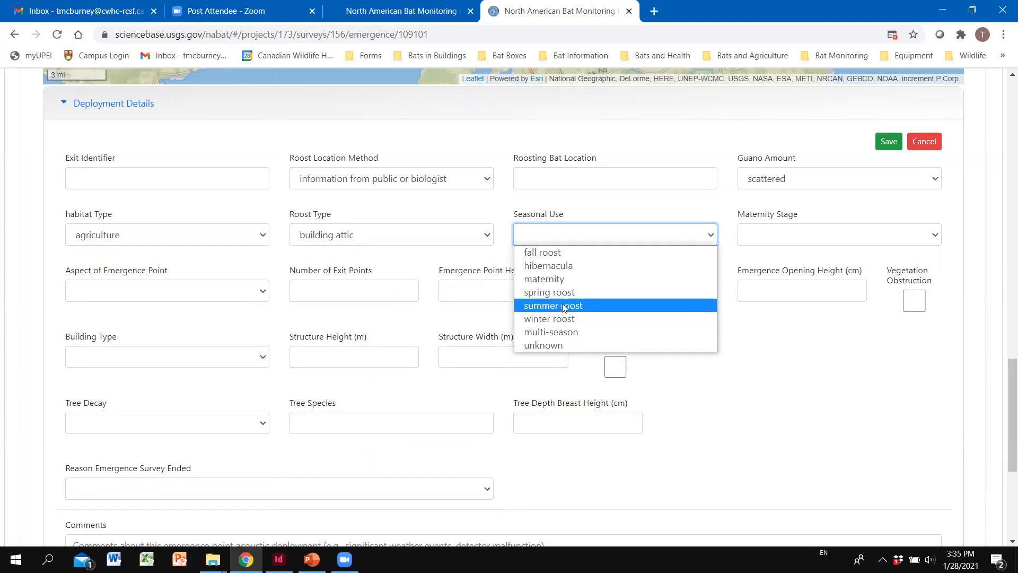
{"action": "left_click", "coordinate": [552, 280]}
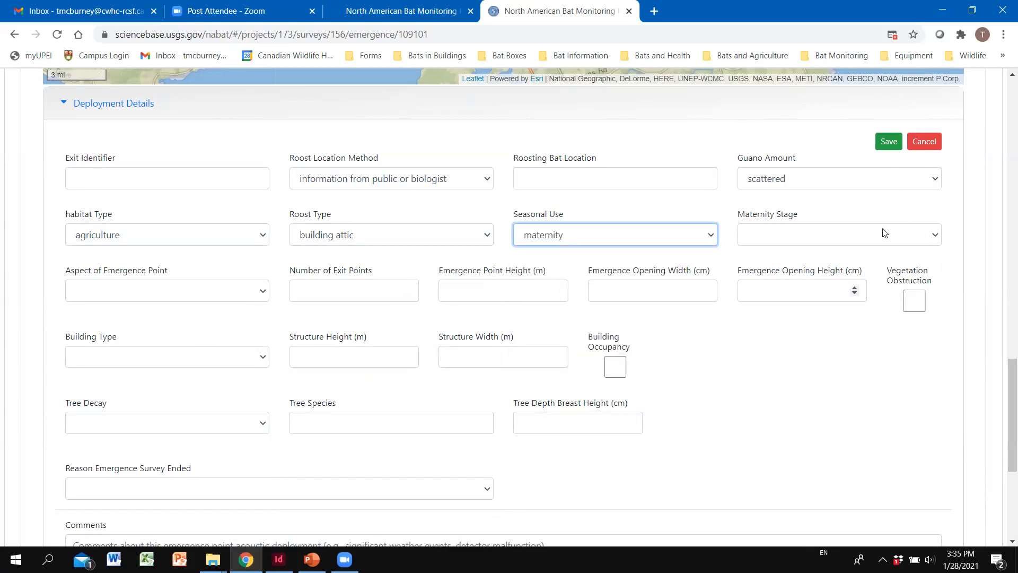
{"action": "left_click", "coordinate": [932, 240]}
{"action": "left_click", "coordinate": [932, 240]}
{"action": "left_click", "coordinate": [932, 241]}
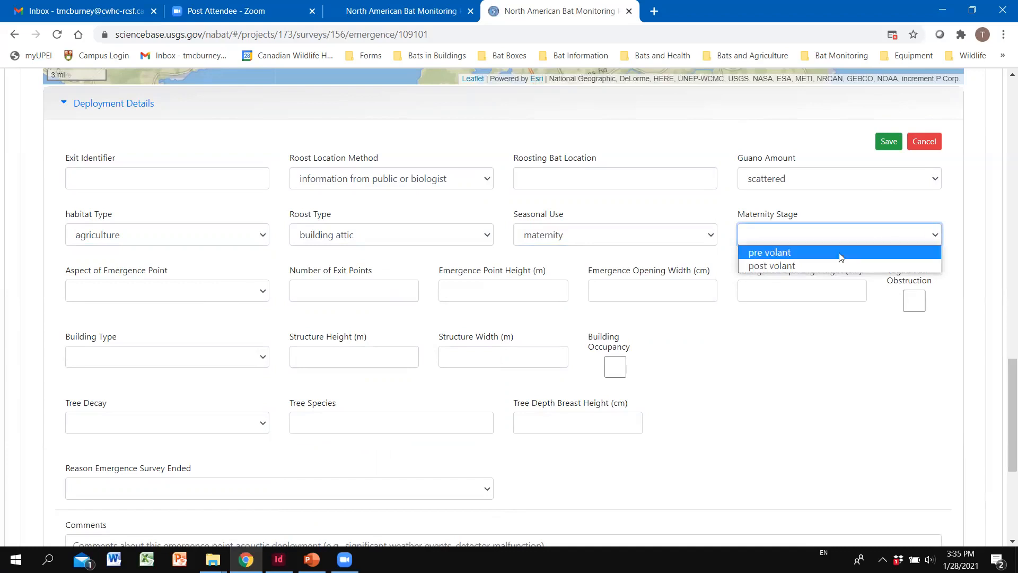
{"action": "left_click", "coordinate": [804, 255]}
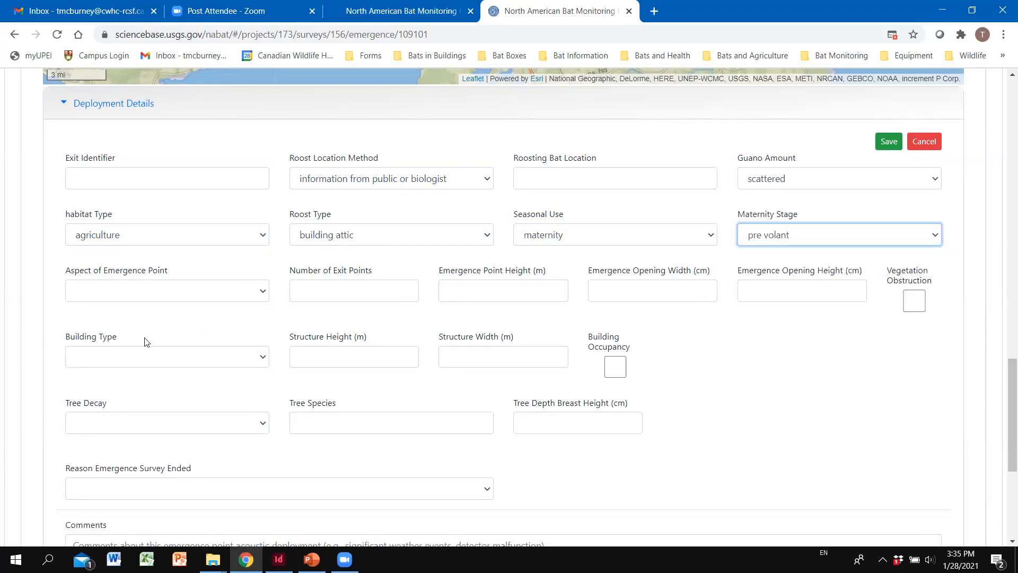
Step: Set building type to house and save the deployment details
{"action": "scroll", "coordinate": [246, 311], "scroll_direction": "down", "scroll_amount": 1}
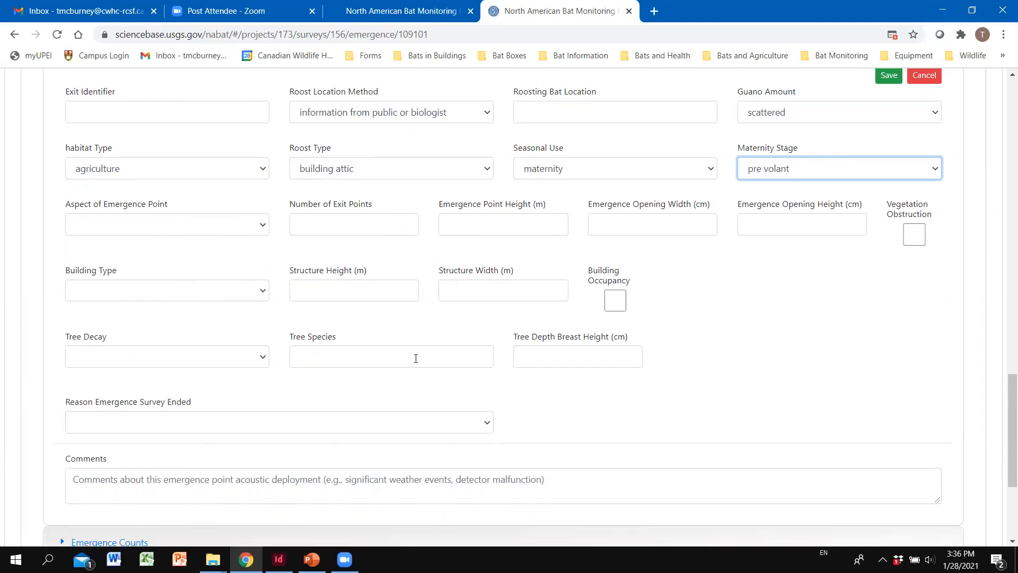
{"action": "scroll", "coordinate": [393, 359], "scroll_direction": "down", "scroll_amount": 1}
{"action": "scroll", "coordinate": [252, 357], "scroll_direction": "up", "scroll_amount": 2}
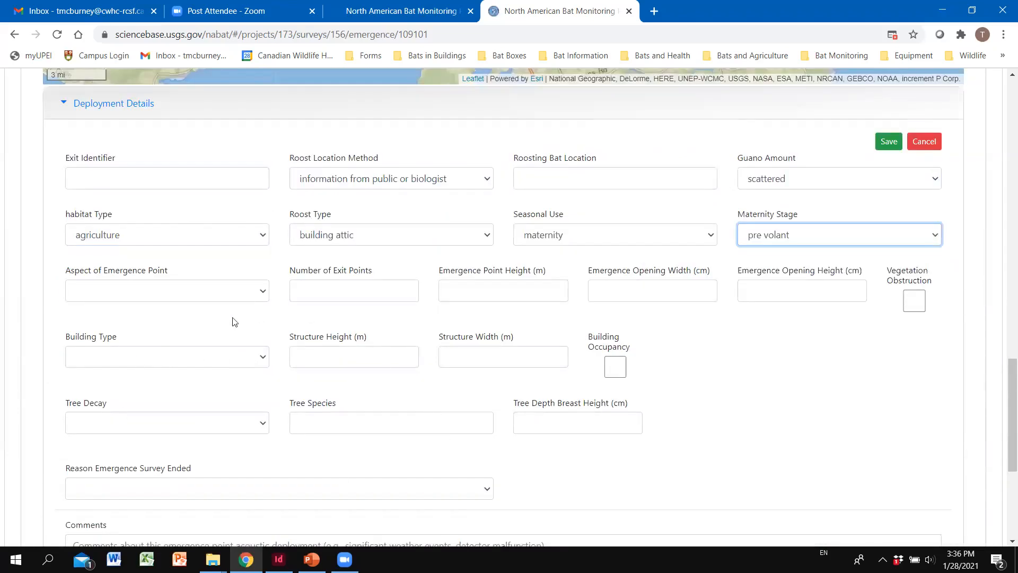
{"action": "left_click", "coordinate": [253, 358]}
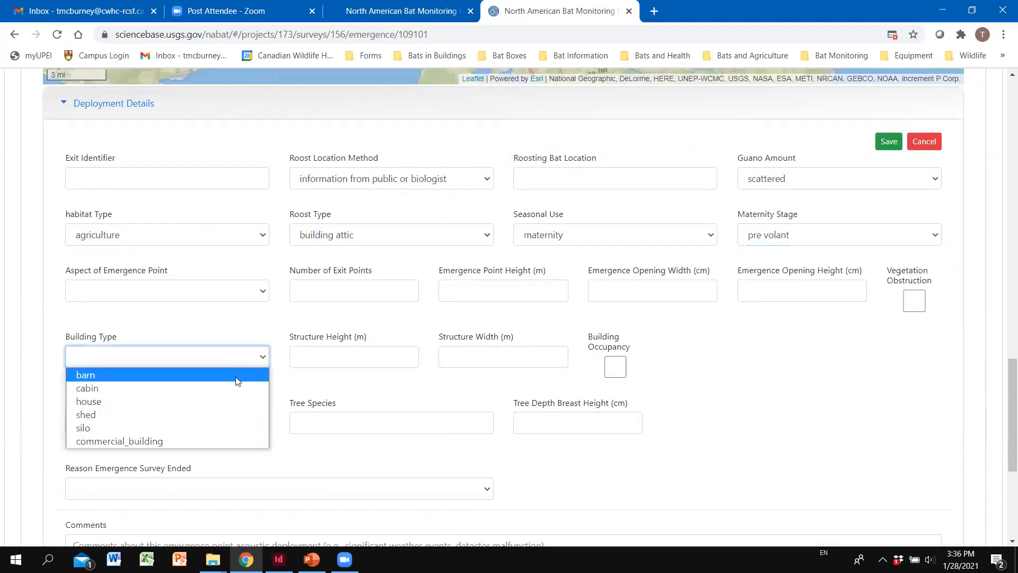
{"action": "left_click", "coordinate": [199, 402]}
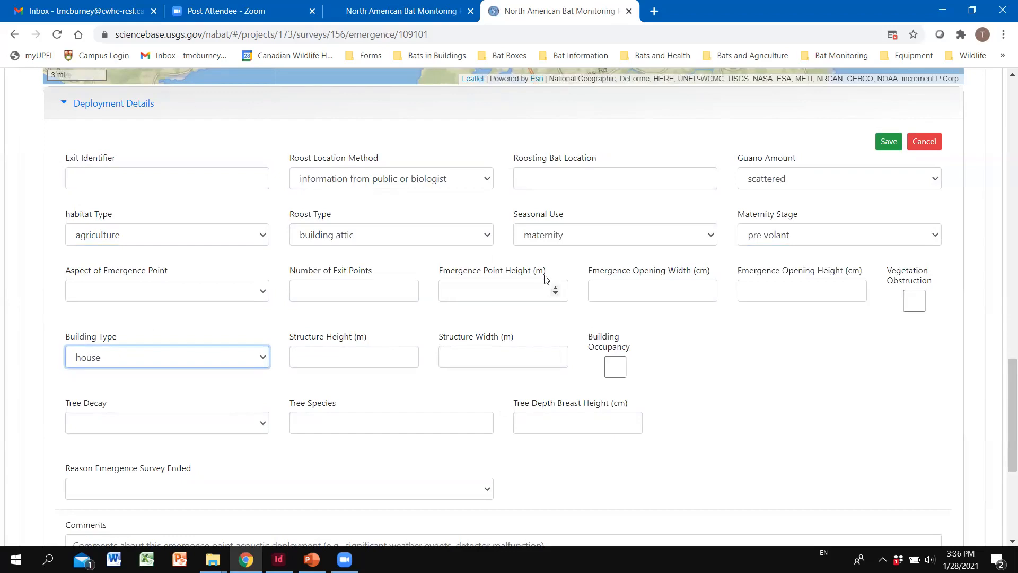
{"action": "scroll", "coordinate": [421, 310], "scroll_direction": "down", "scroll_amount": 2}
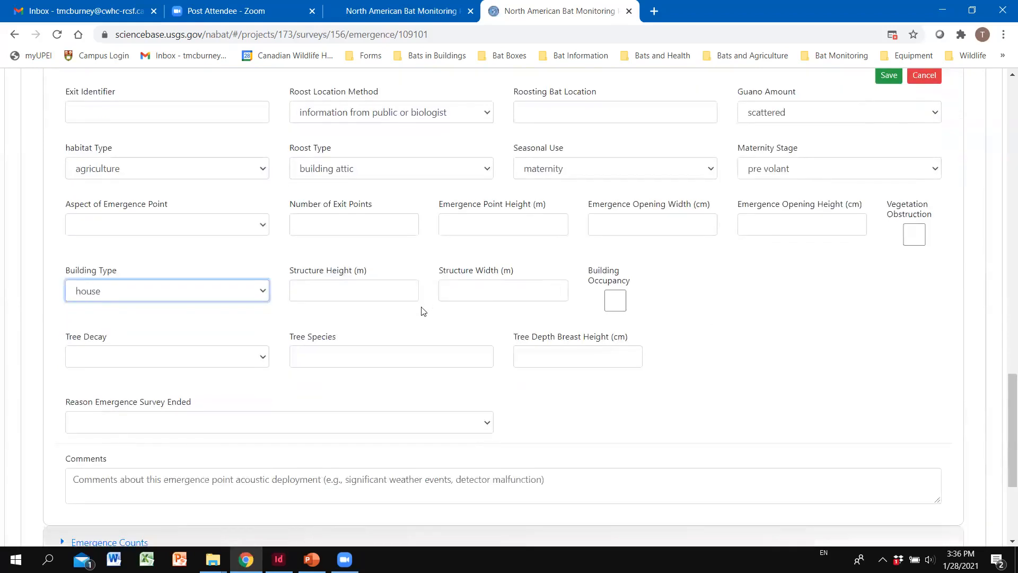
{"action": "scroll", "coordinate": [627, 267], "scroll_direction": "down", "scroll_amount": 2}
{"action": "scroll", "coordinate": [621, 273], "scroll_direction": "up", "scroll_amount": 4}
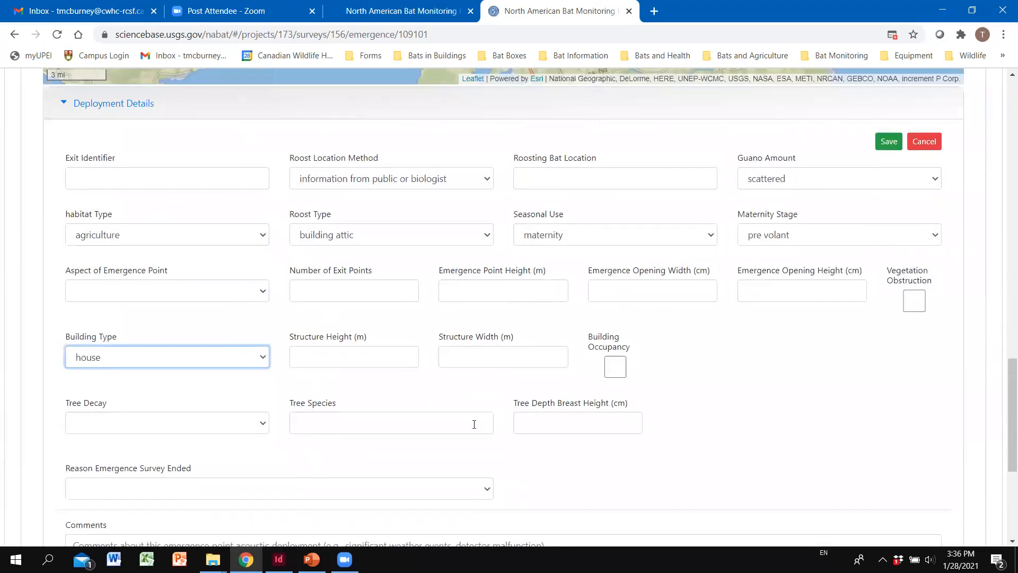
{"action": "left_click", "coordinate": [888, 142]}
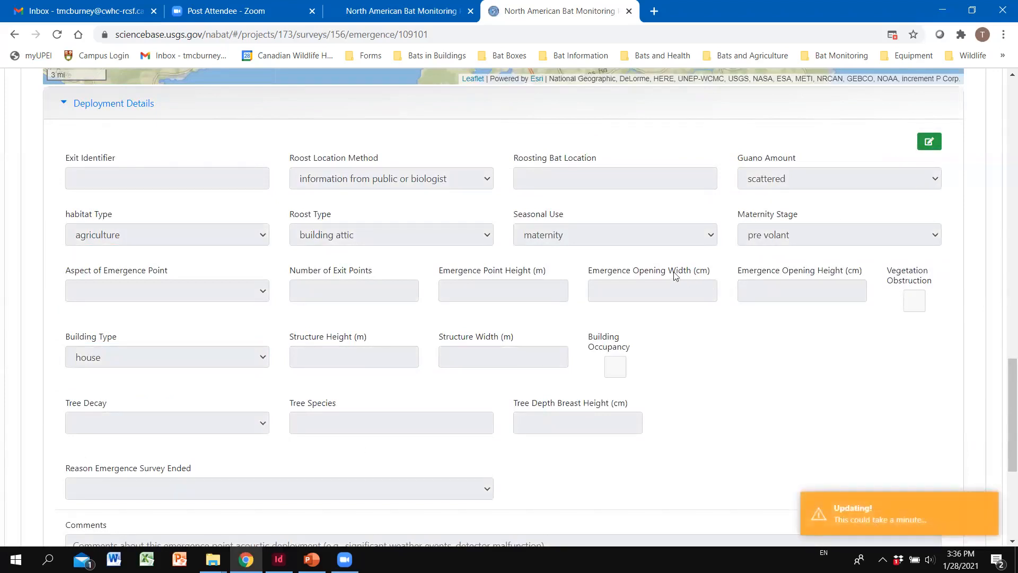
Step: Expand the Emergence Counts section and open the 40kMyo count row for editing
{"action": "scroll", "coordinate": [660, 271], "scroll_direction": "down", "scroll_amount": 1}
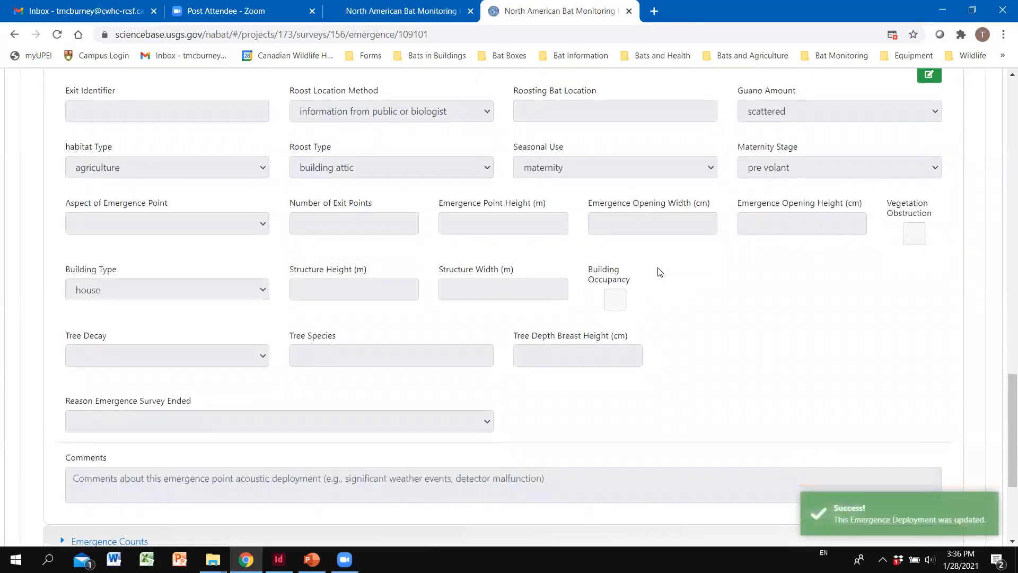
{"action": "scroll", "coordinate": [240, 341], "scroll_direction": "down", "scroll_amount": 3}
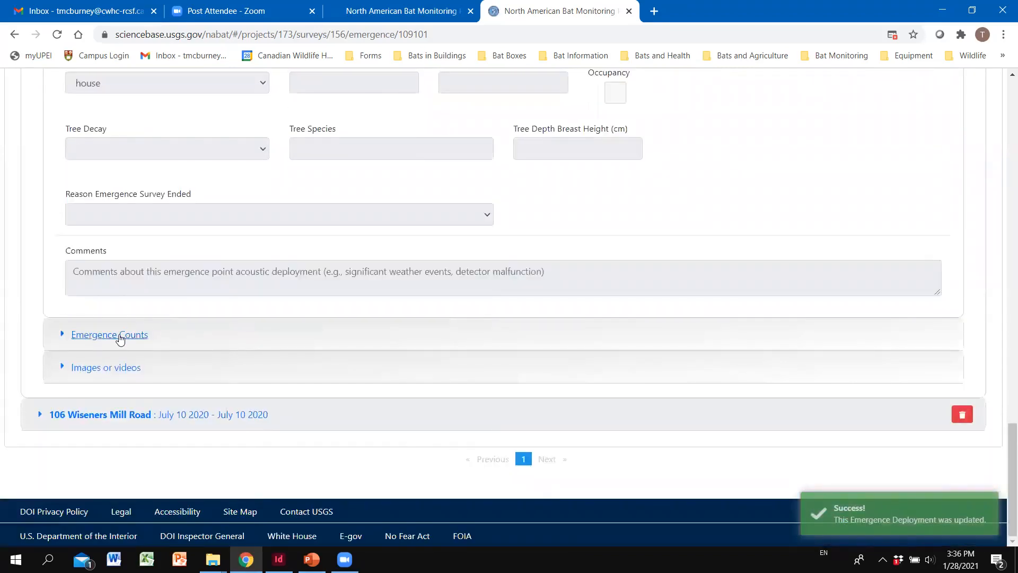
{"action": "left_click", "coordinate": [120, 338]}
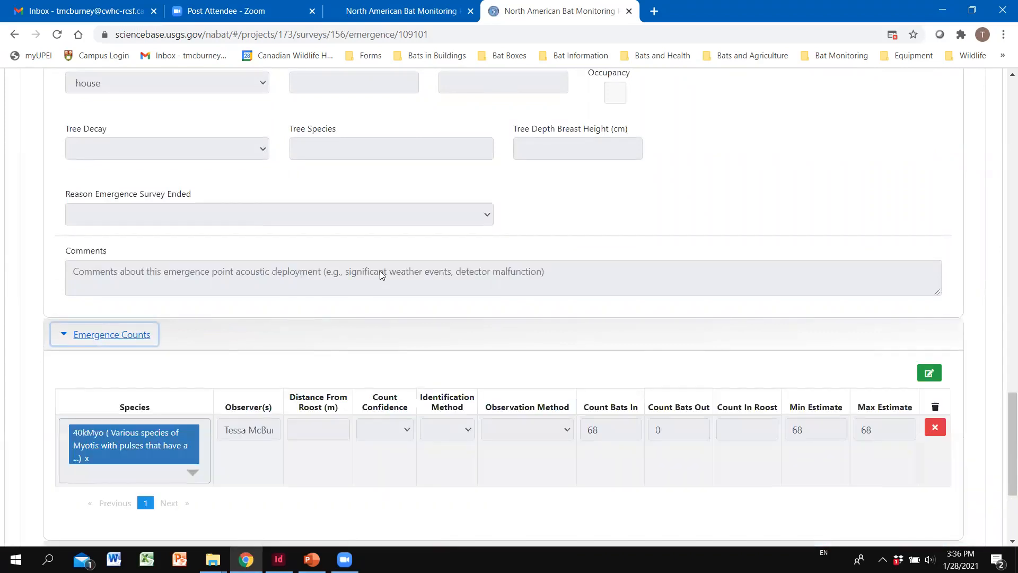
{"action": "scroll", "coordinate": [355, 251], "scroll_direction": "down", "scroll_amount": 2}
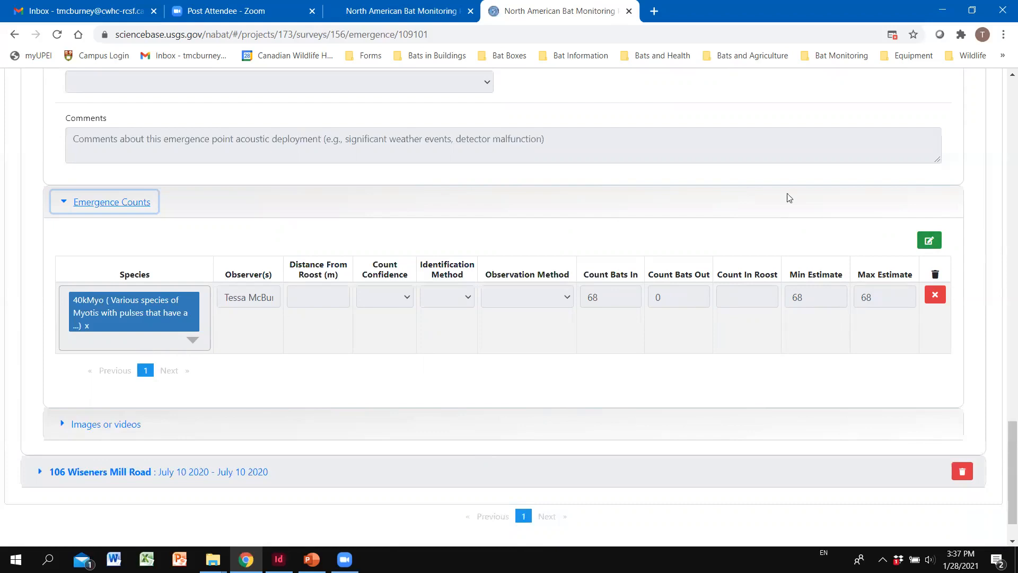
{"action": "left_click", "coordinate": [936, 241]}
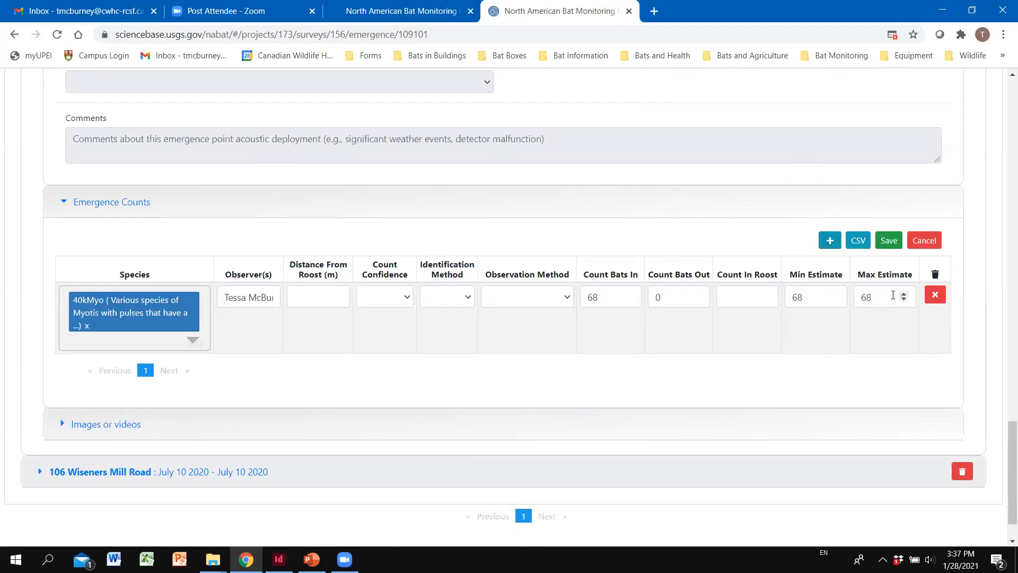
Step: Choose acoustics in the emergence row's Identification Method dropdown
{"action": "left_click", "coordinate": [935, 245]}
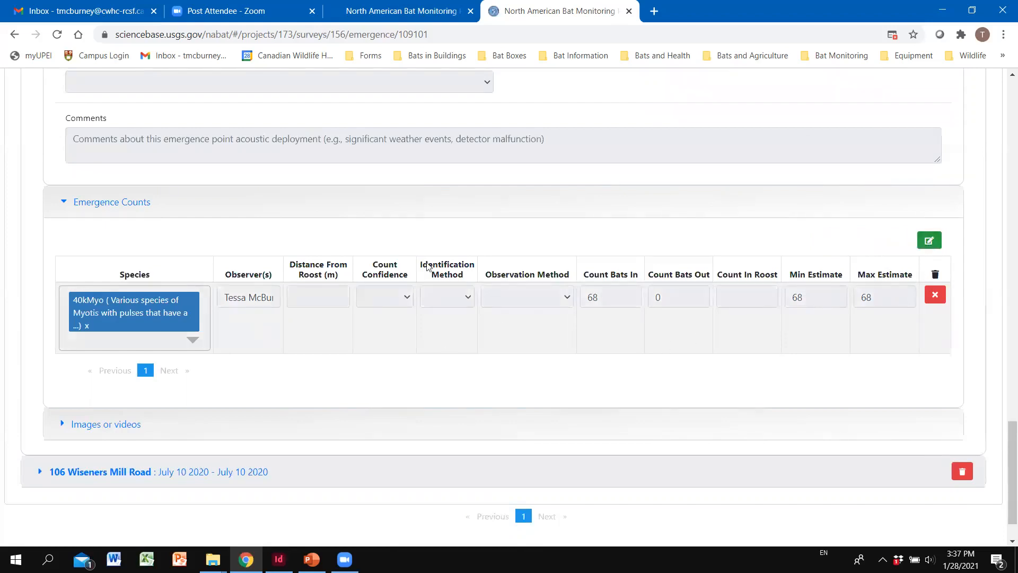
{"action": "scroll", "coordinate": [704, 357], "scroll_direction": "down", "scroll_amount": 1}
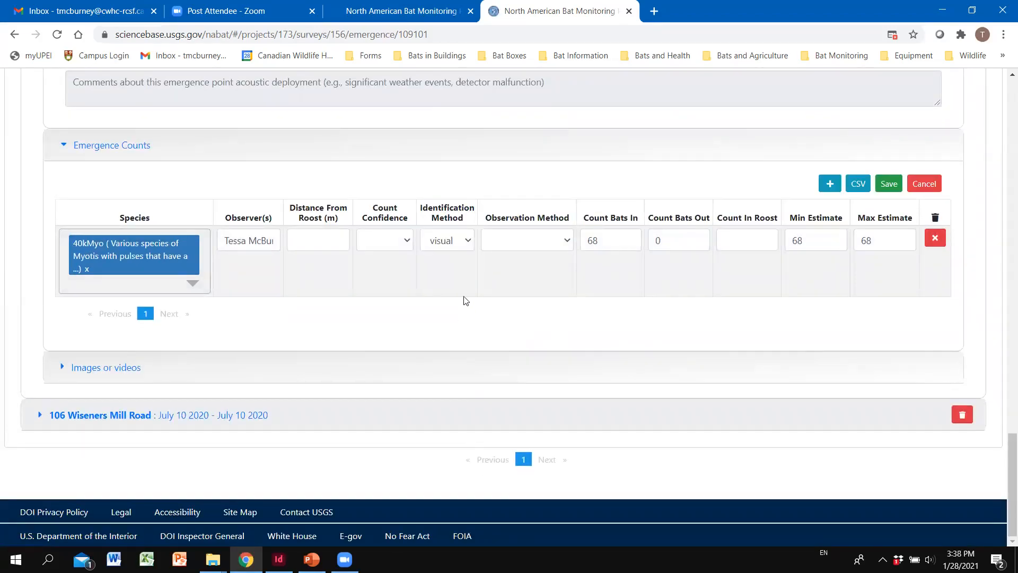
{"action": "left_click", "coordinate": [467, 243]}
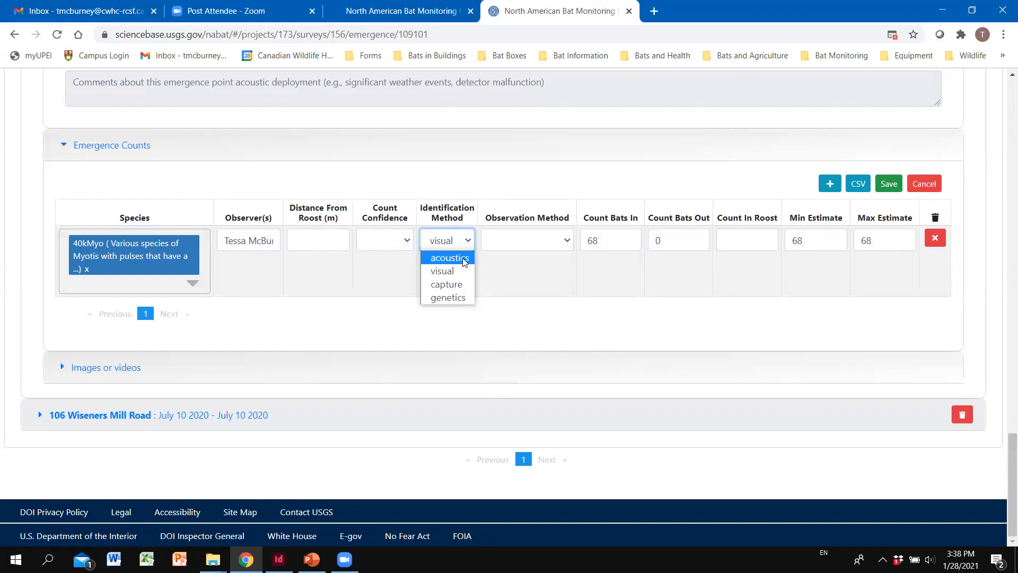
{"action": "left_click", "coordinate": [482, 262]}
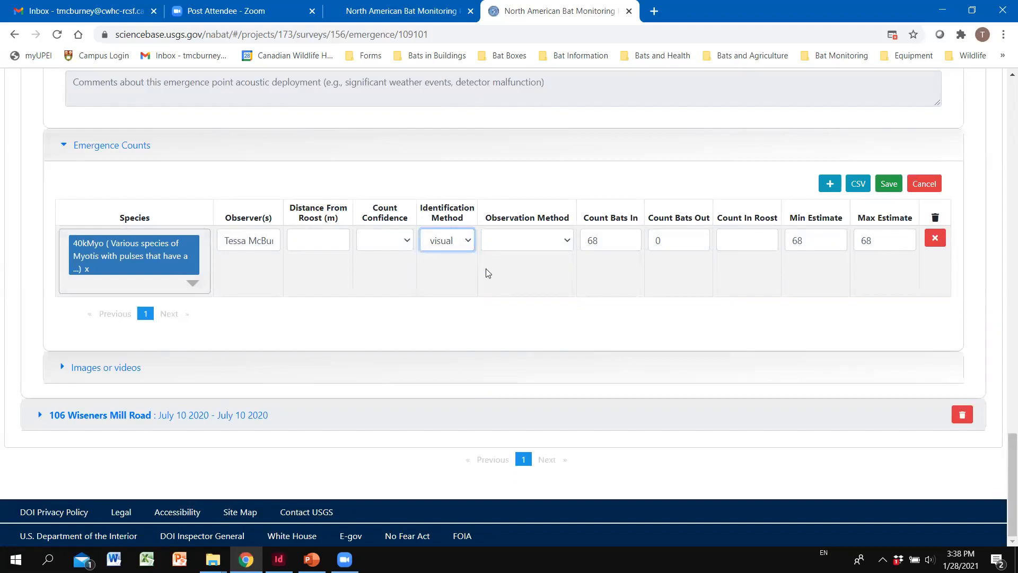
{"action": "right_click", "coordinate": [486, 269]}
{"action": "left_click", "coordinate": [476, 265]}
{"action": "left_click", "coordinate": [470, 244]}
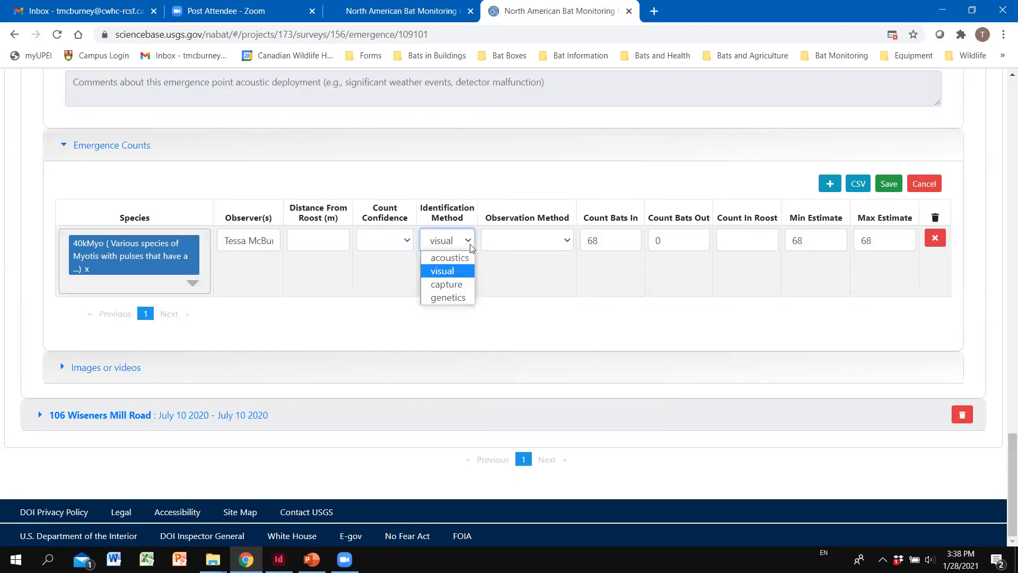
{"action": "left_click", "coordinate": [466, 258]}
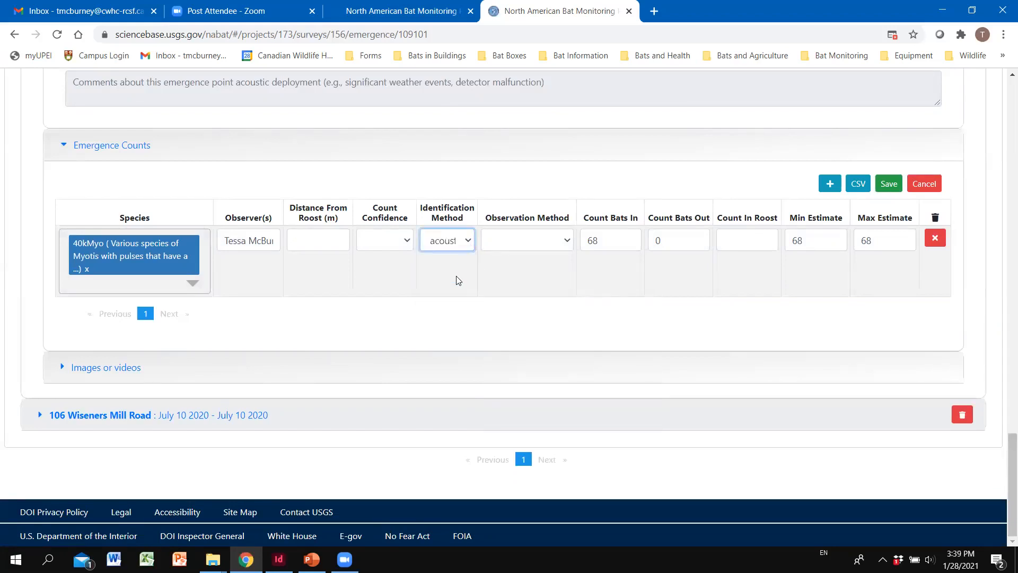
{"action": "left_click", "coordinate": [438, 286]}
{"action": "left_click", "coordinate": [558, 247]}
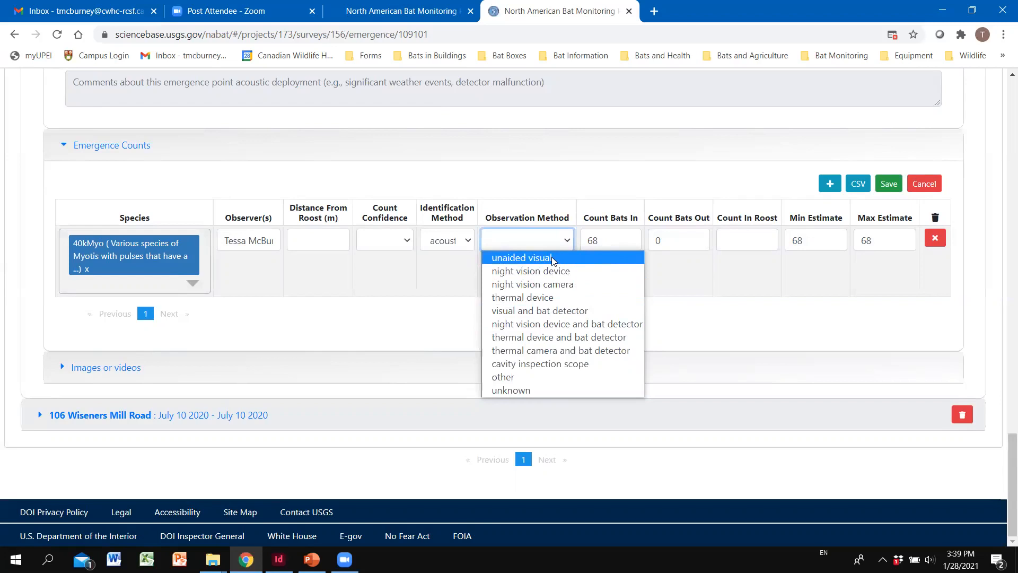
Step: Pick unaided visual as observation method, leave Count Confidence blank, and save the row
{"action": "left_click", "coordinate": [553, 259]}
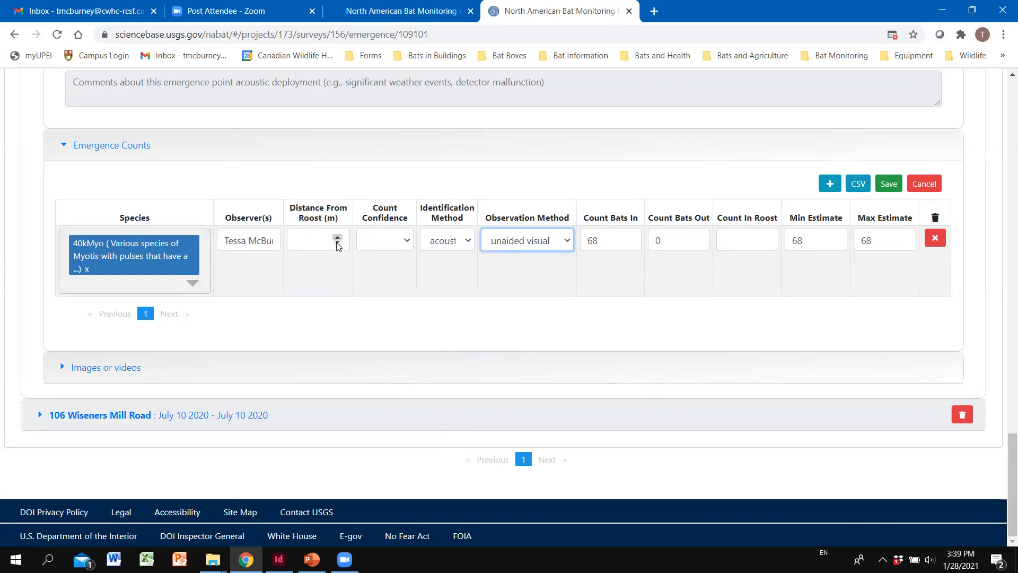
{"action": "left_click", "coordinate": [406, 240]}
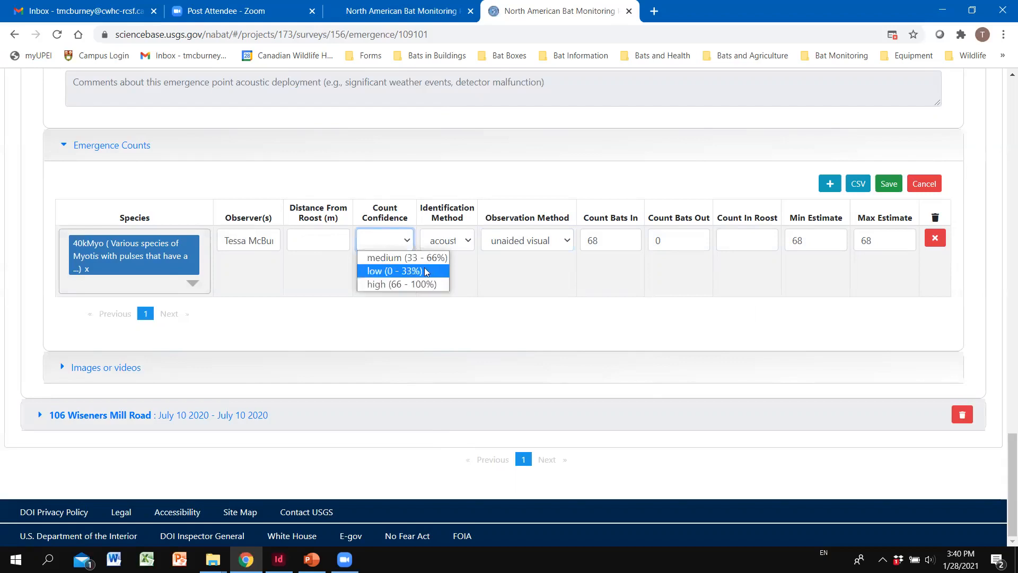
{"action": "left_click", "coordinate": [495, 284]}
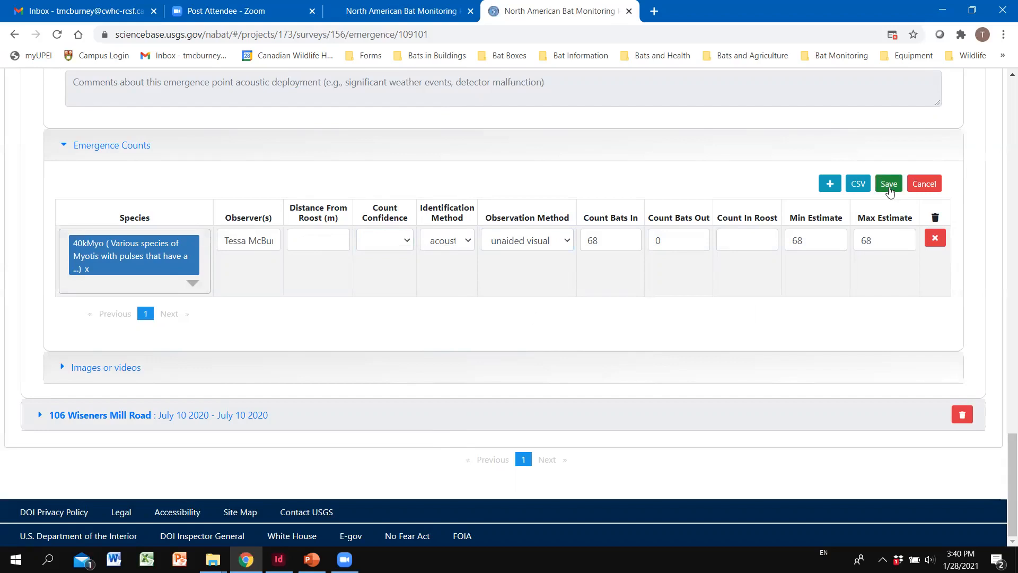
{"action": "left_click", "coordinate": [194, 292]}
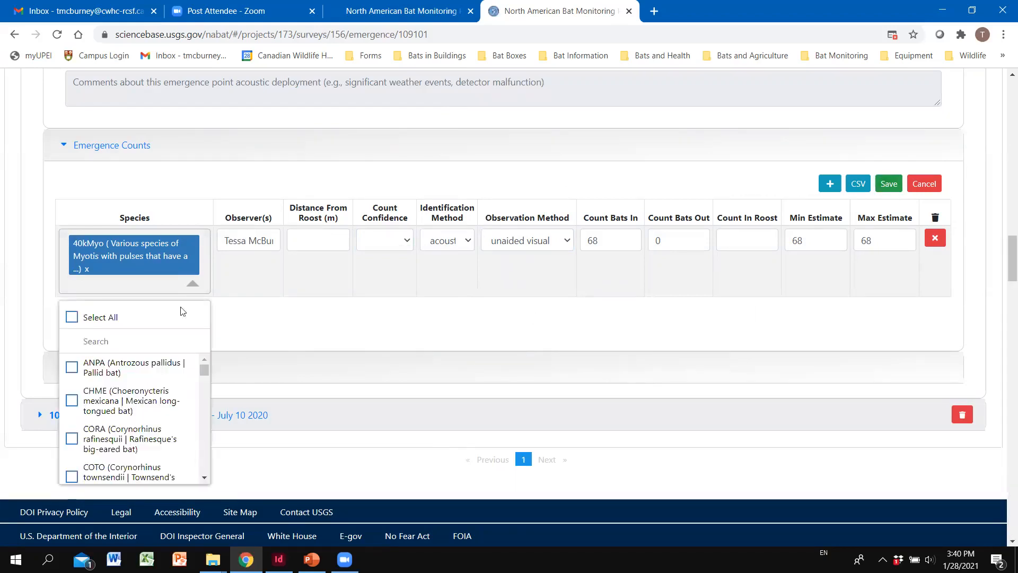
{"action": "mouse_move", "coordinate": [205, 371]}
{"action": "left_mouse_down"}
{"action": "mouse_move", "coordinate": [209, 408]}
{"action": "mouse_move", "coordinate": [212, 368]}
{"action": "left_mouse_up"}
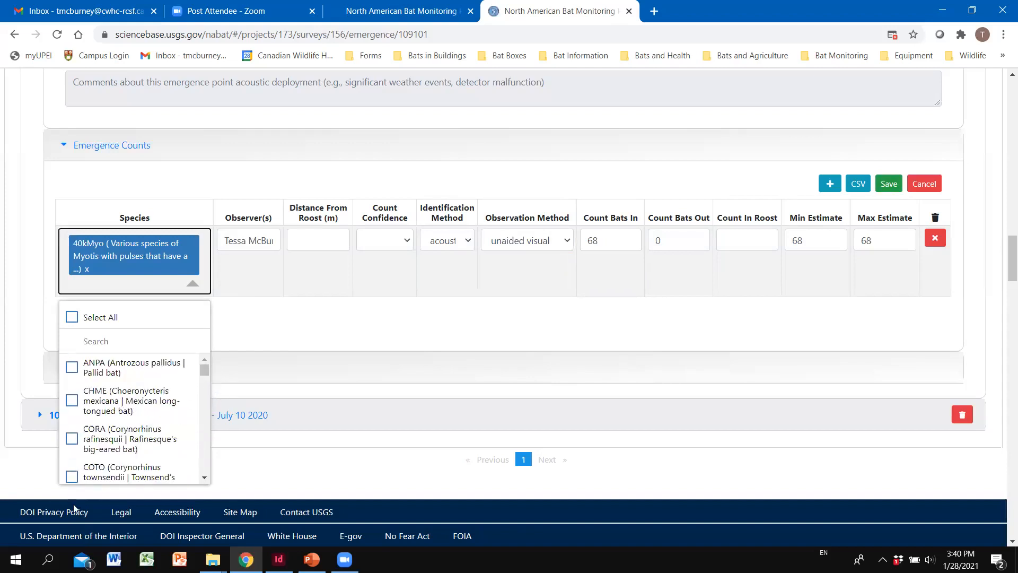
{"action": "left_click", "coordinate": [193, 285]}
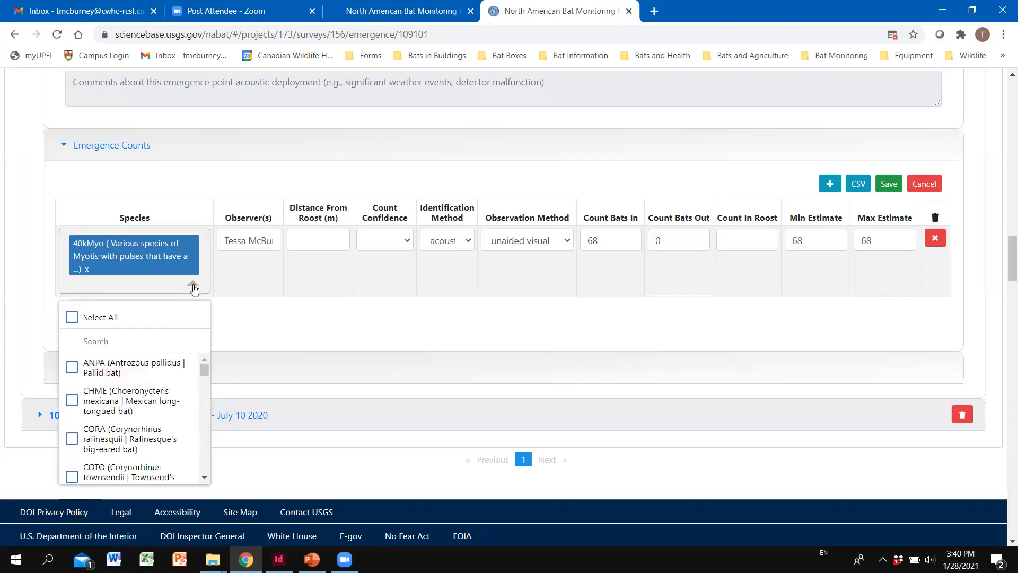
{"action": "left_click", "coordinate": [895, 183]}
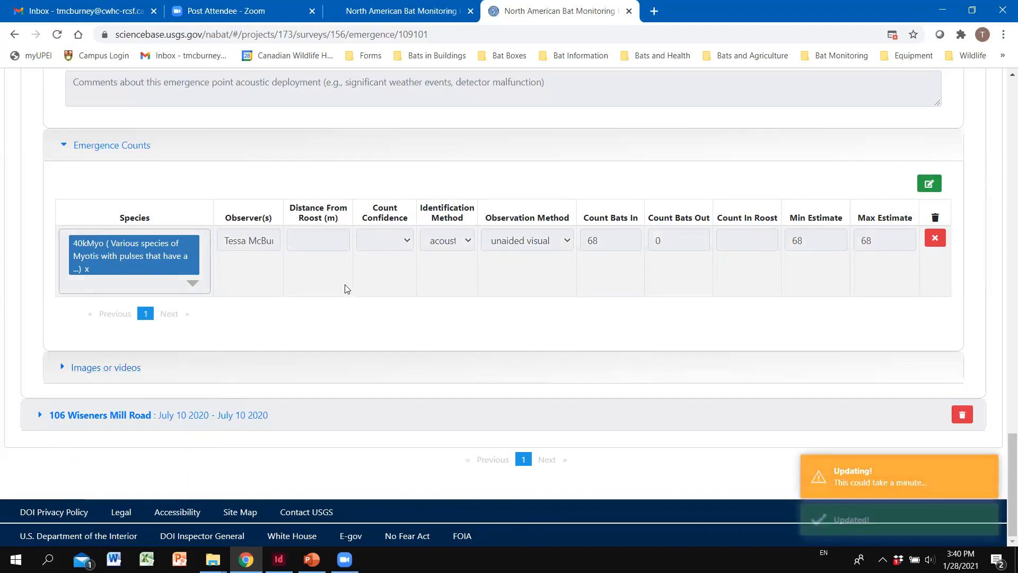
Step: Expand the deployment's Images or videos section to check for uploaded files
{"action": "left_click", "coordinate": [122, 369]}
{"action": "scroll", "coordinate": [318, 363], "scroll_direction": "down", "scroll_amount": 2}
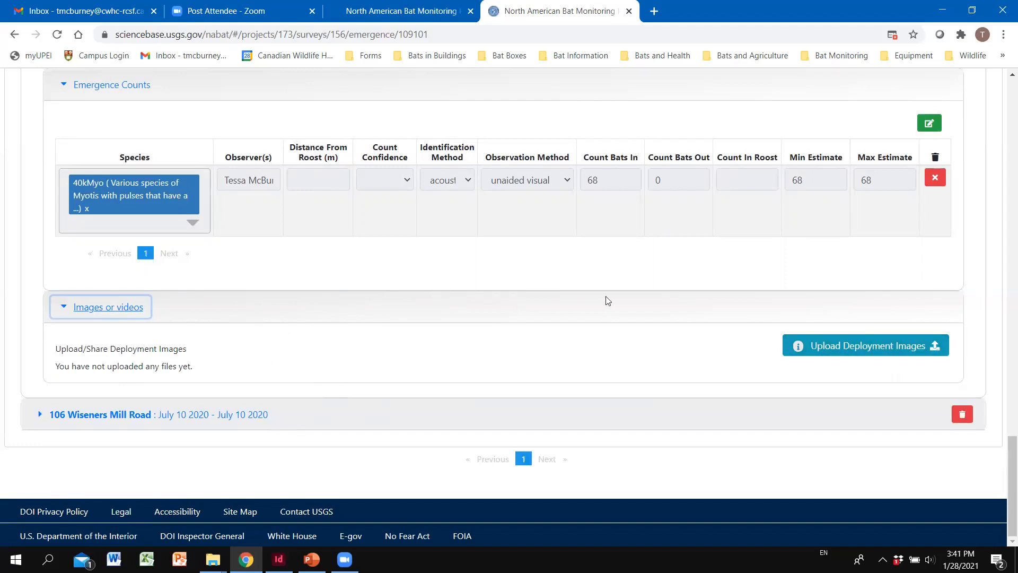
Step: Start a deployment image upload, then cancel file selection and close the uploader
{"action": "left_click", "coordinate": [878, 347]}
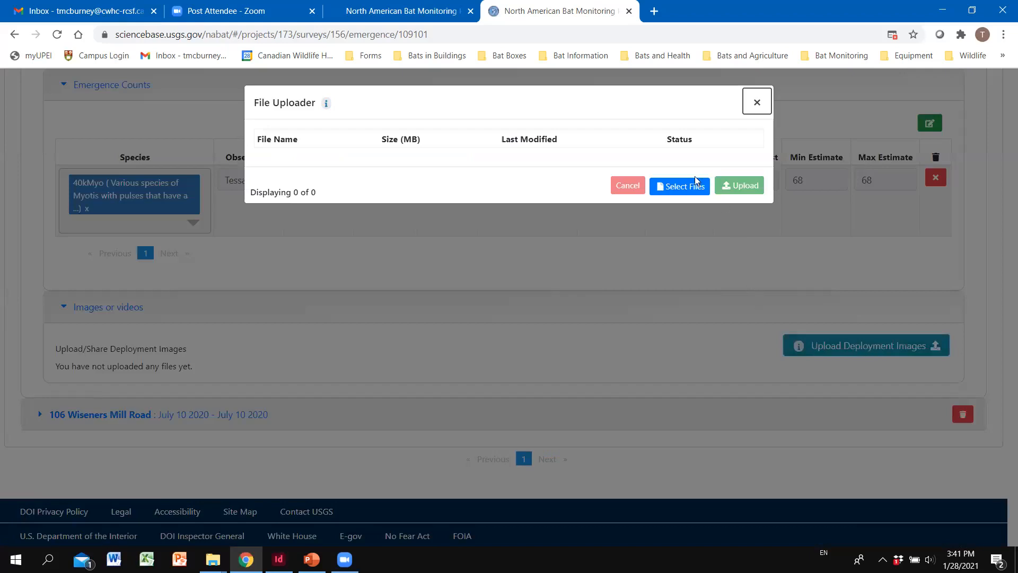
{"action": "left_click", "coordinate": [694, 183]}
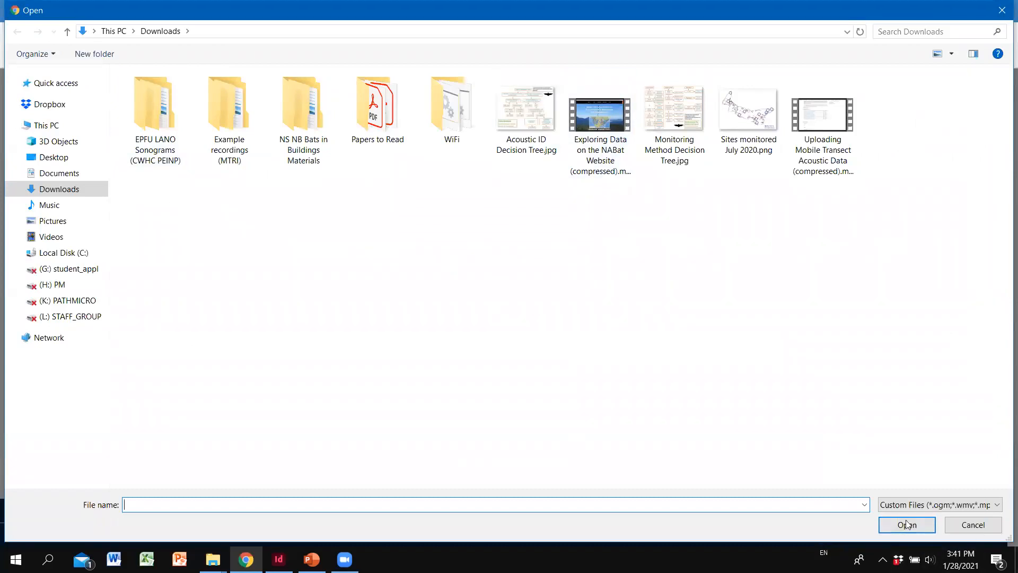
{"action": "left_click", "coordinate": [971, 531]}
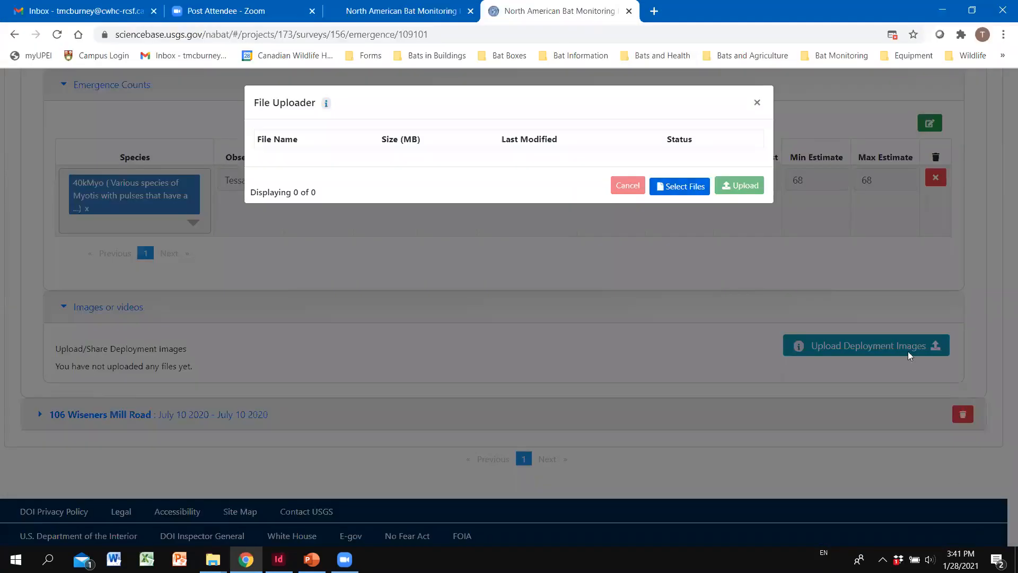
{"action": "left_click", "coordinate": [758, 104]}
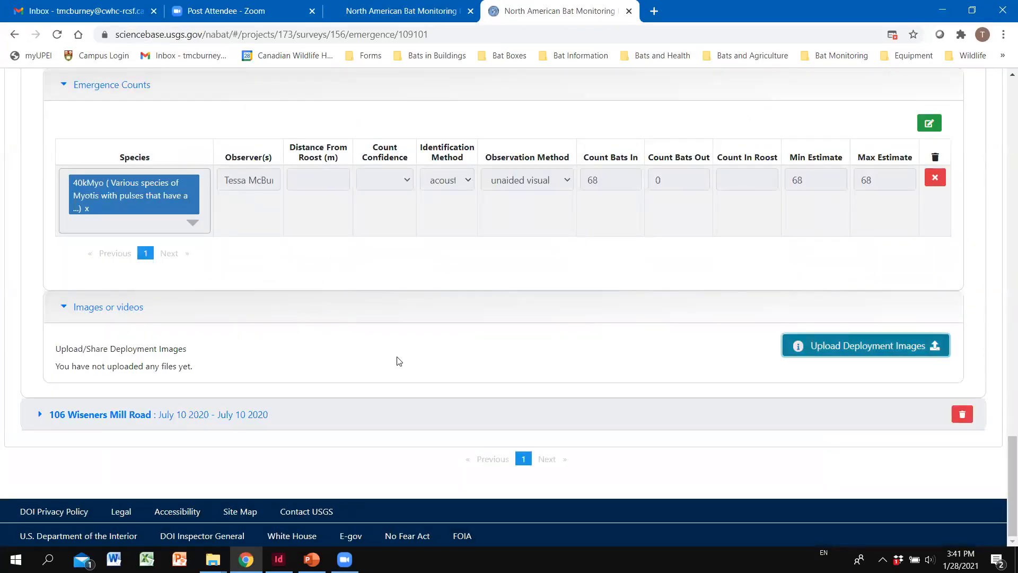
Step: Scroll back to the CWHC NABat PEI project overview
{"action": "scroll", "coordinate": [400, 357], "scroll_direction": "up", "scroll_amount": 10}
{"action": "scroll", "coordinate": [489, 424], "scroll_direction": "up", "scroll_amount": 8}
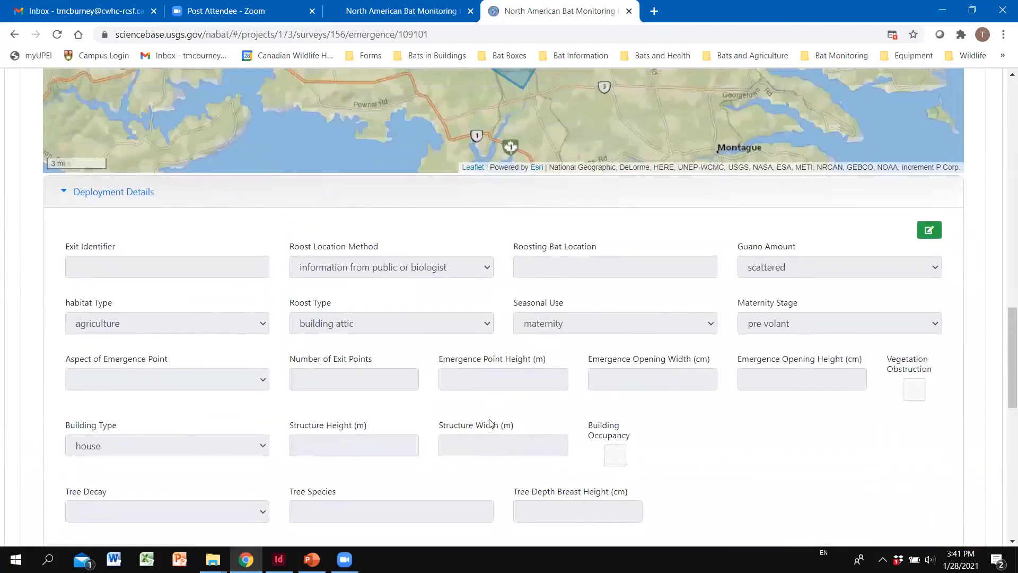
{"action": "scroll", "coordinate": [496, 454], "scroll_direction": "up", "scroll_amount": 15}
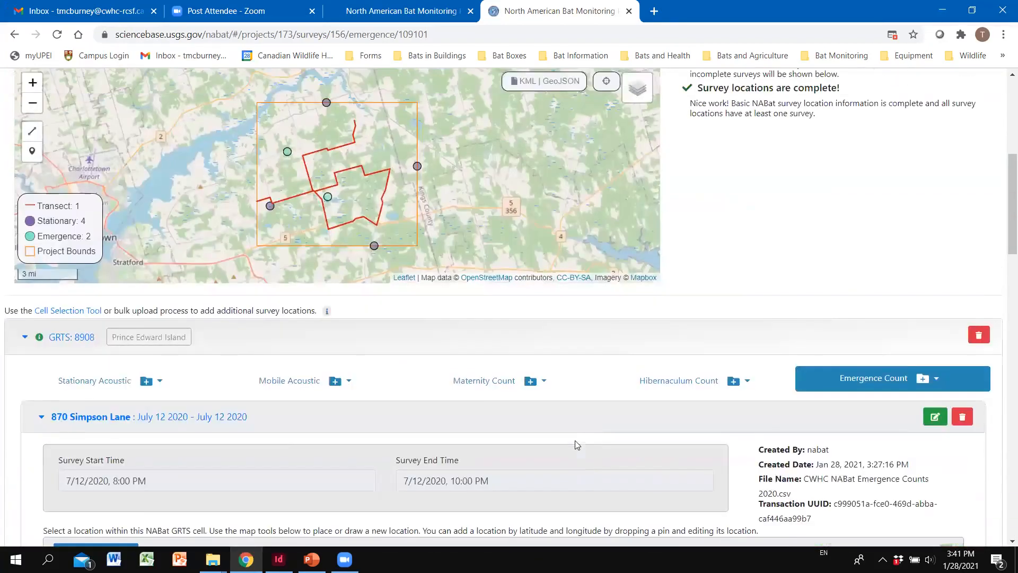
{"action": "scroll", "coordinate": [666, 472], "scroll_direction": "down", "scroll_amount": 2}
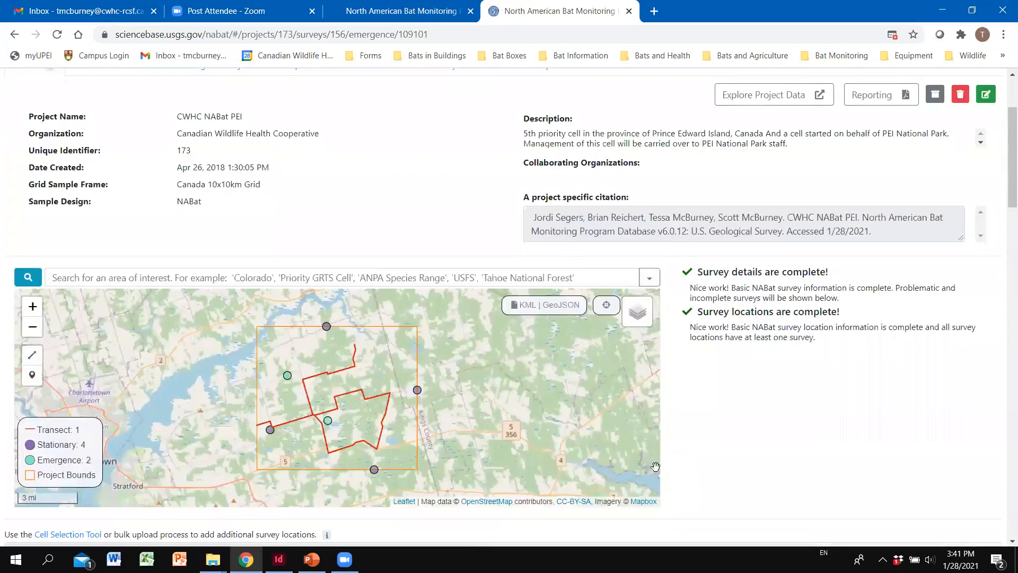
{"action": "scroll", "coordinate": [662, 463], "scroll_direction": "up", "scroll_amount": 2}
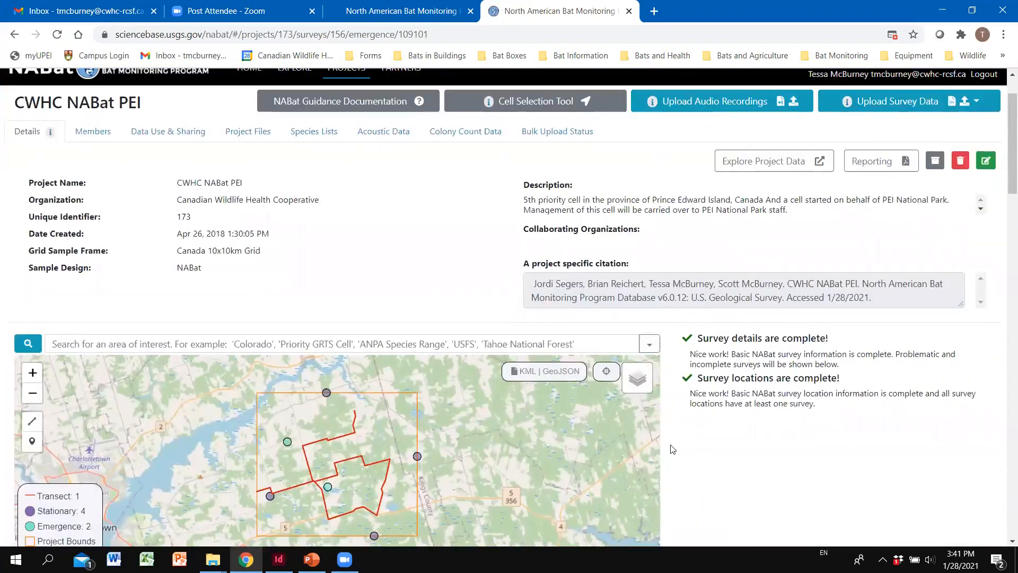
{"action": "scroll", "coordinate": [822, 403], "scroll_direction": "down", "scroll_amount": 1}
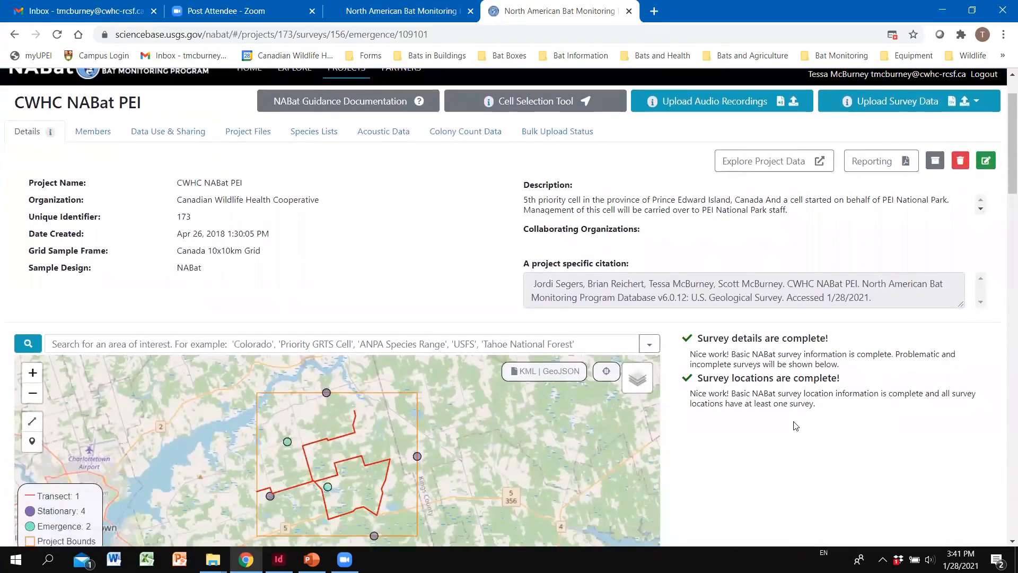